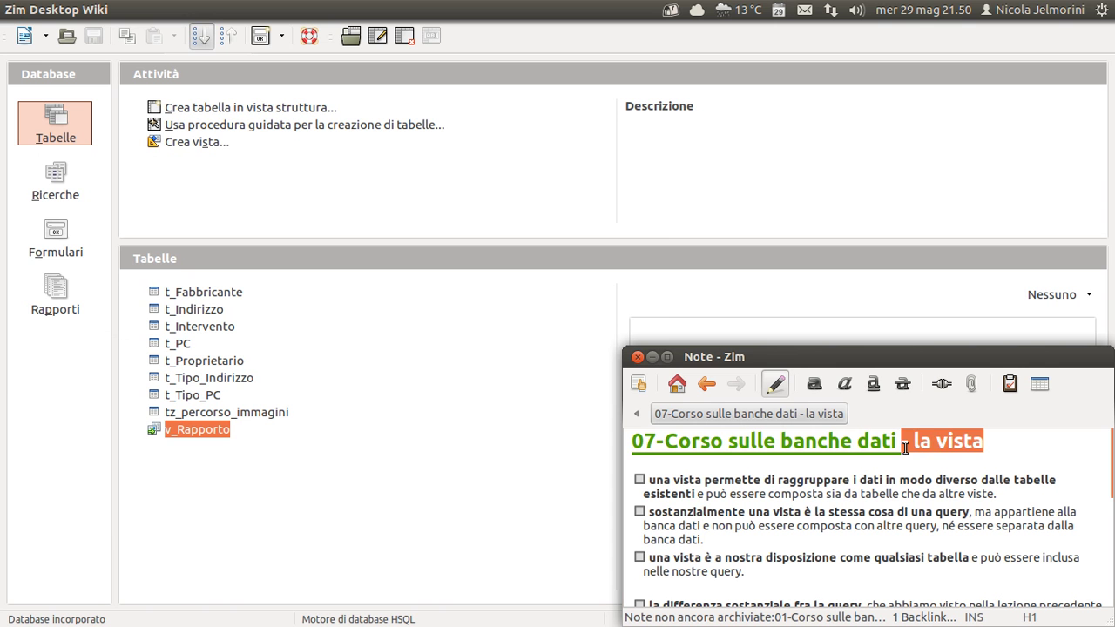
Examine the Zim note's heading and its first point on how a view groups data from existing tables
left_click(905, 447)
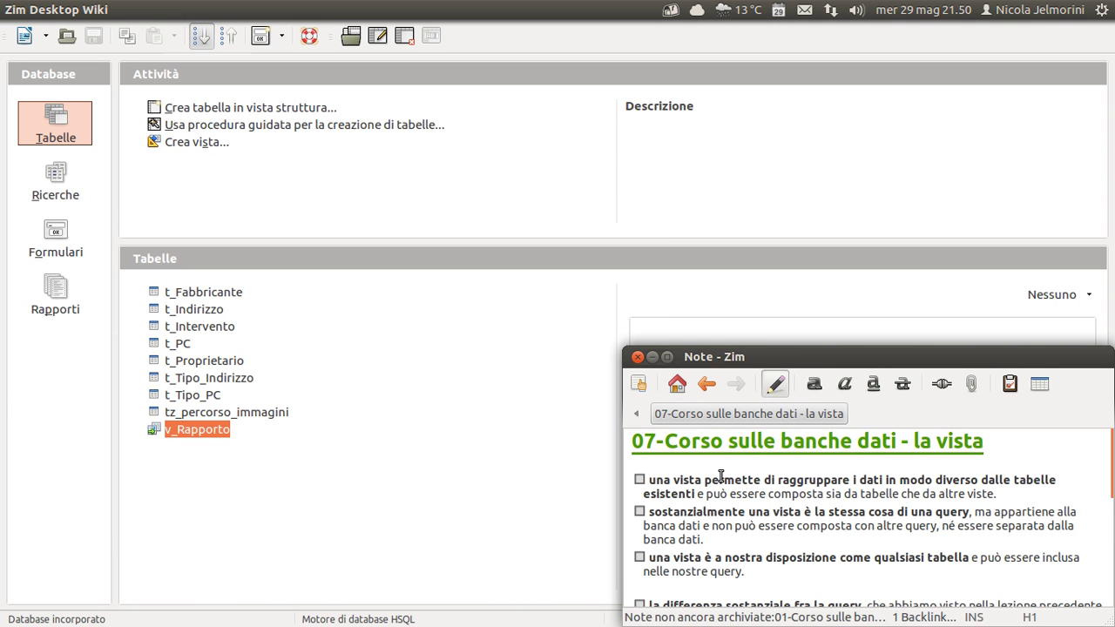
left_click_drag(680, 480, 1034, 478)
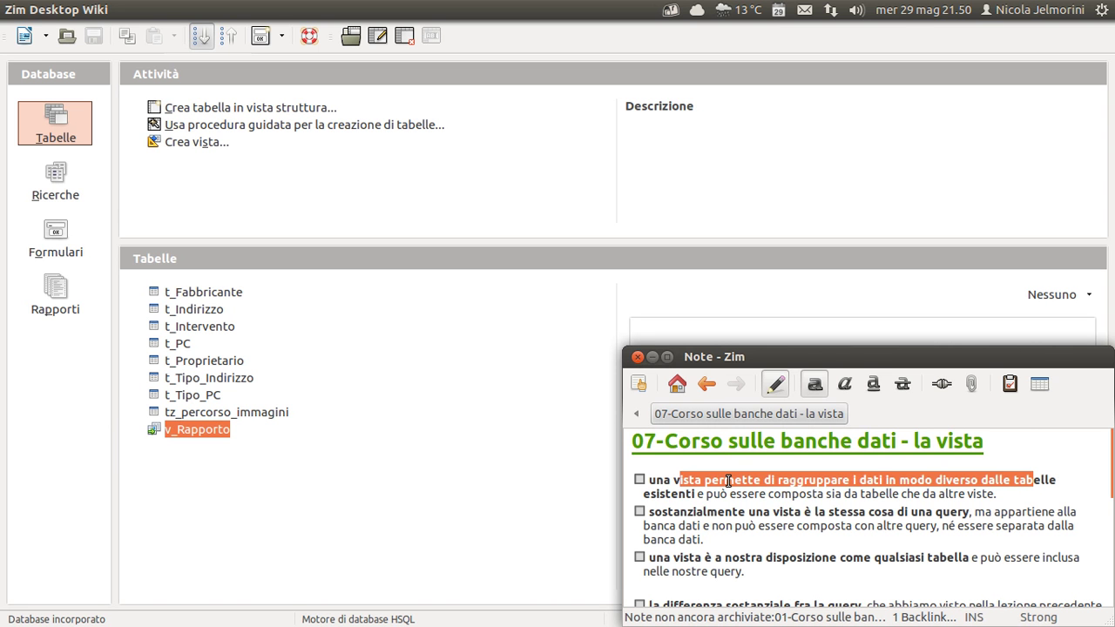
left_click(824, 481)
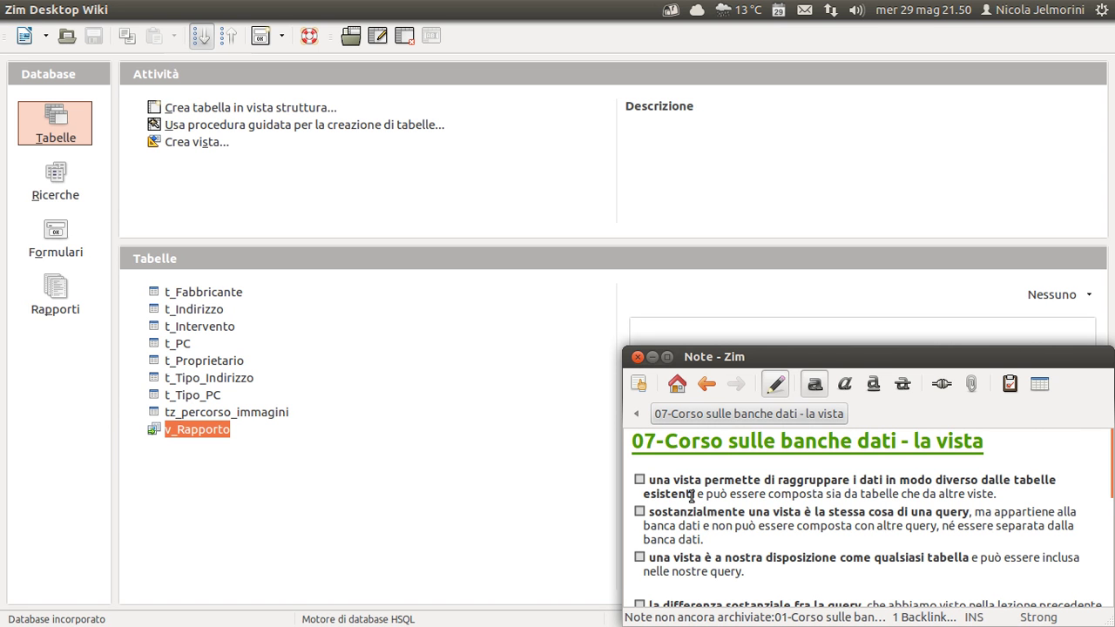
left_click_drag(645, 493, 695, 493)
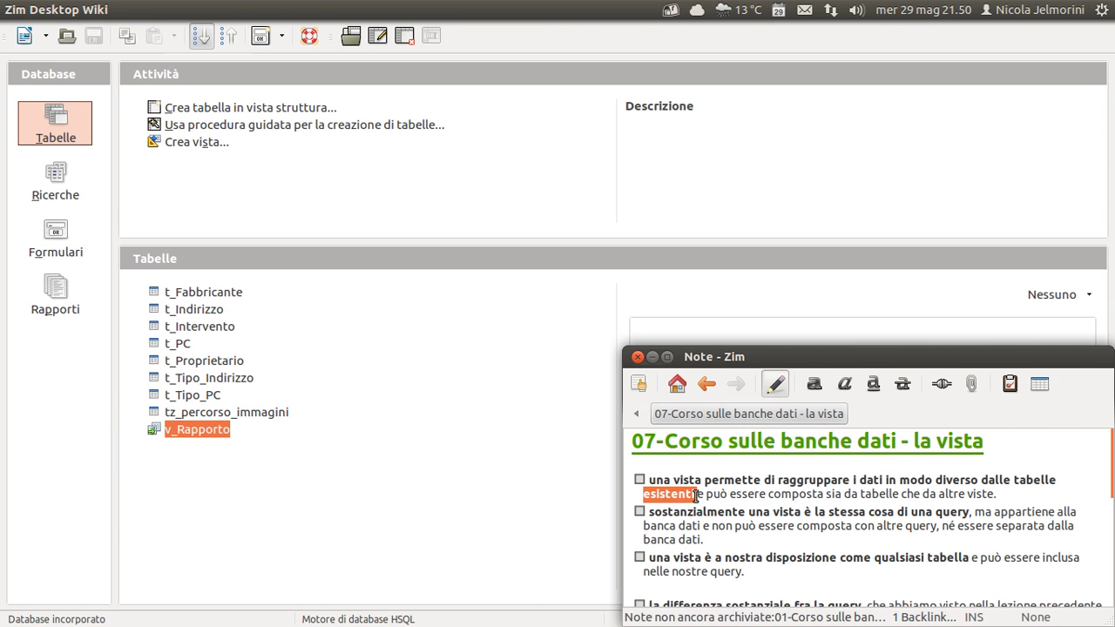
left_click(710, 493)
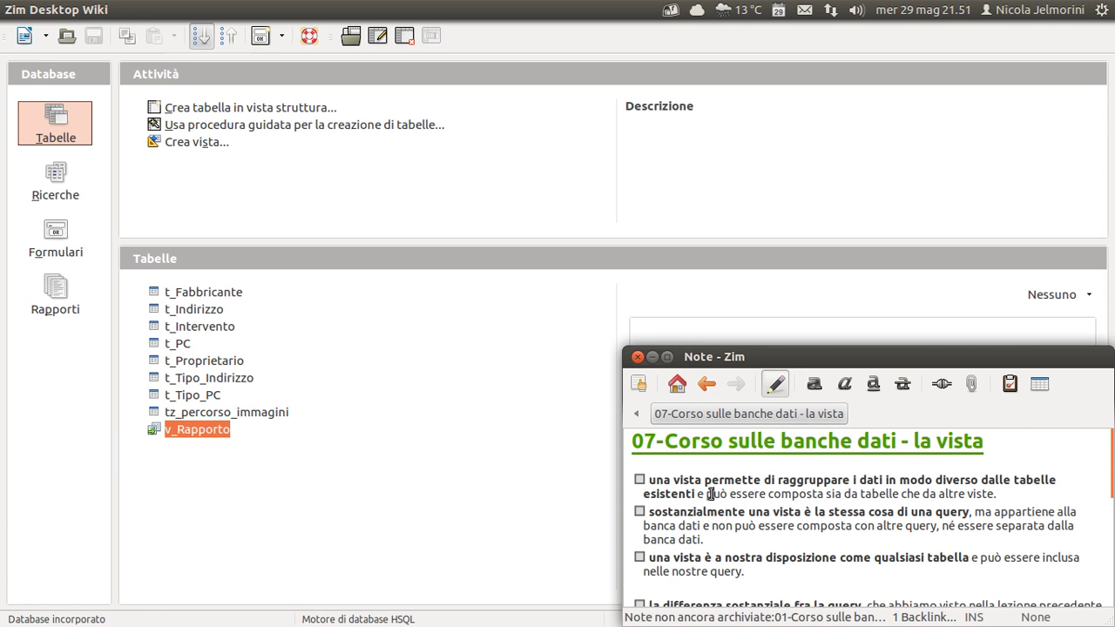
Switch to LibreOffice Base and select the tables from t_Fabbricante through t_Tipo_PC
left_click(198, 294)
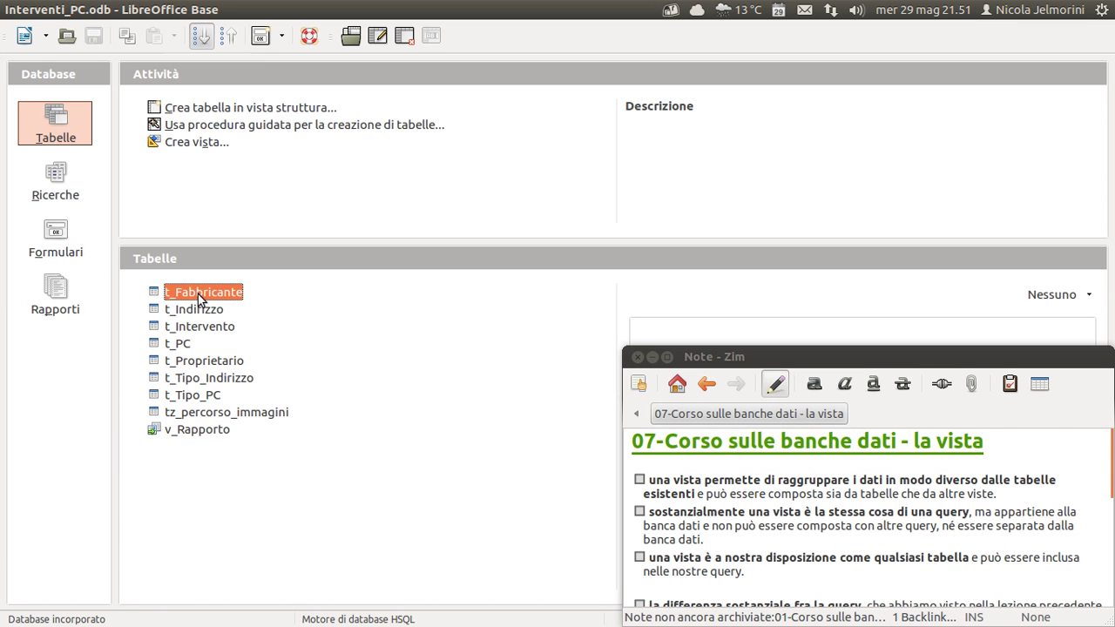
left_click(197, 399, "shift")
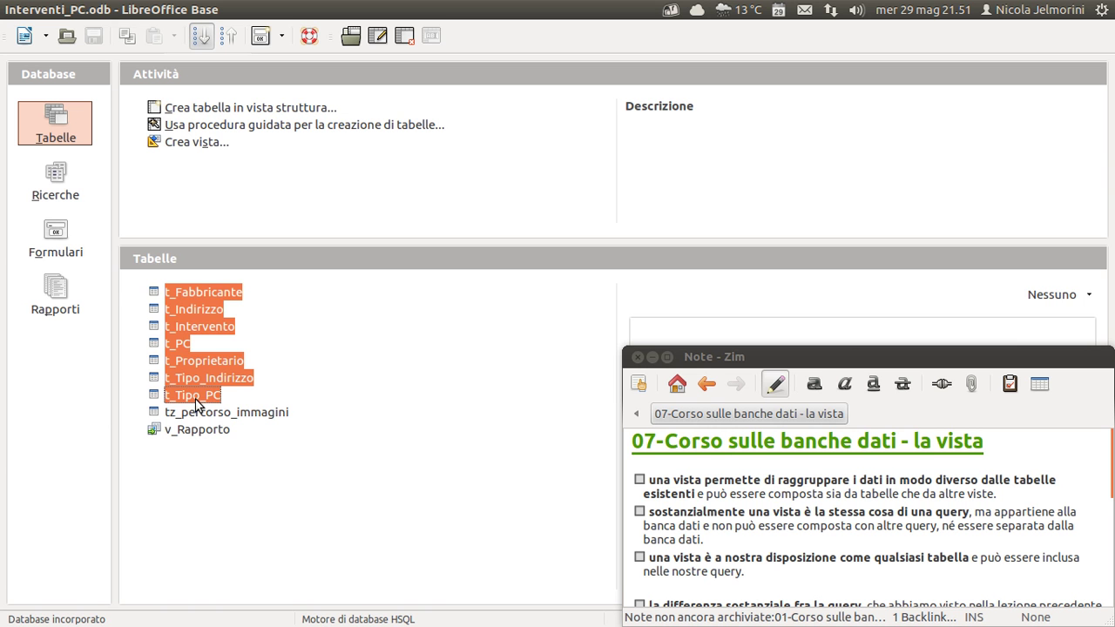
left_click(174, 291)
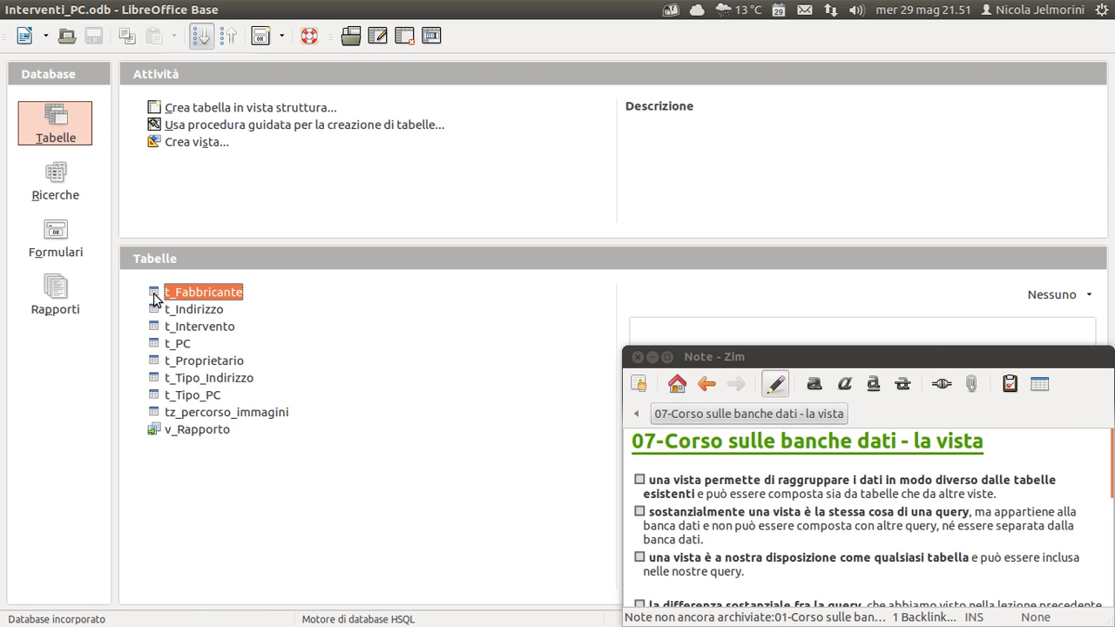
left_click(155, 399, "shift")
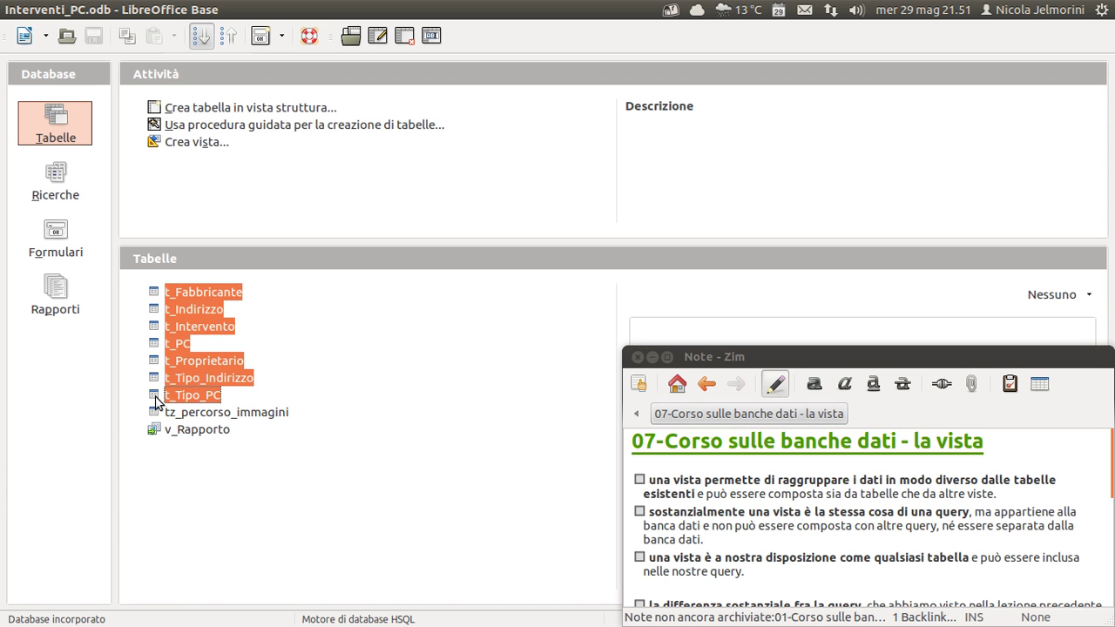
left_click(151, 296)
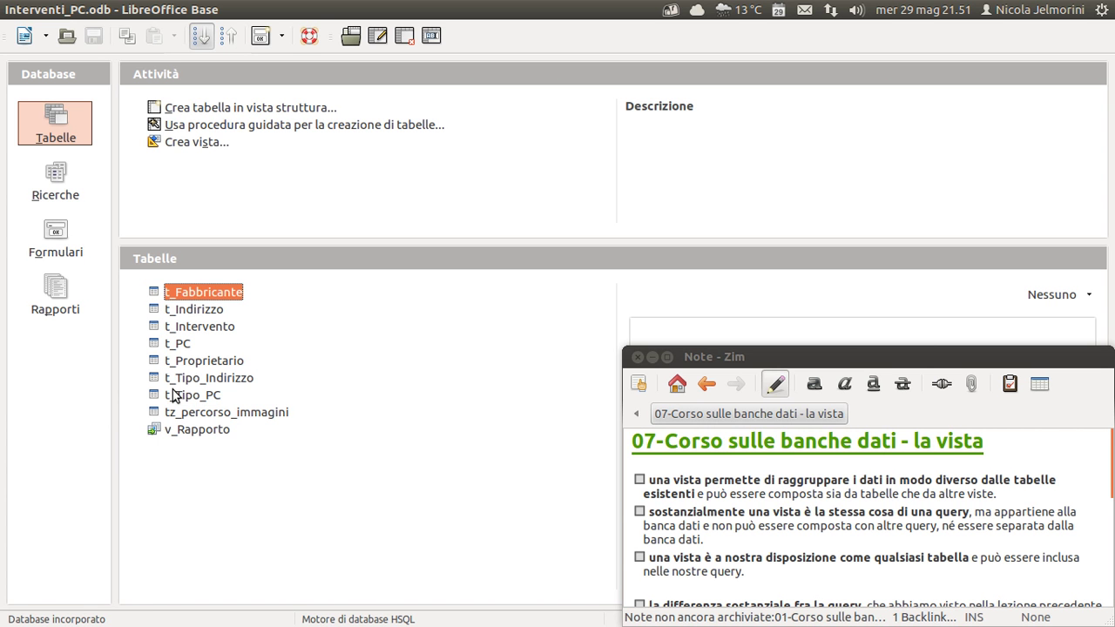
left_click(158, 399, "shift")
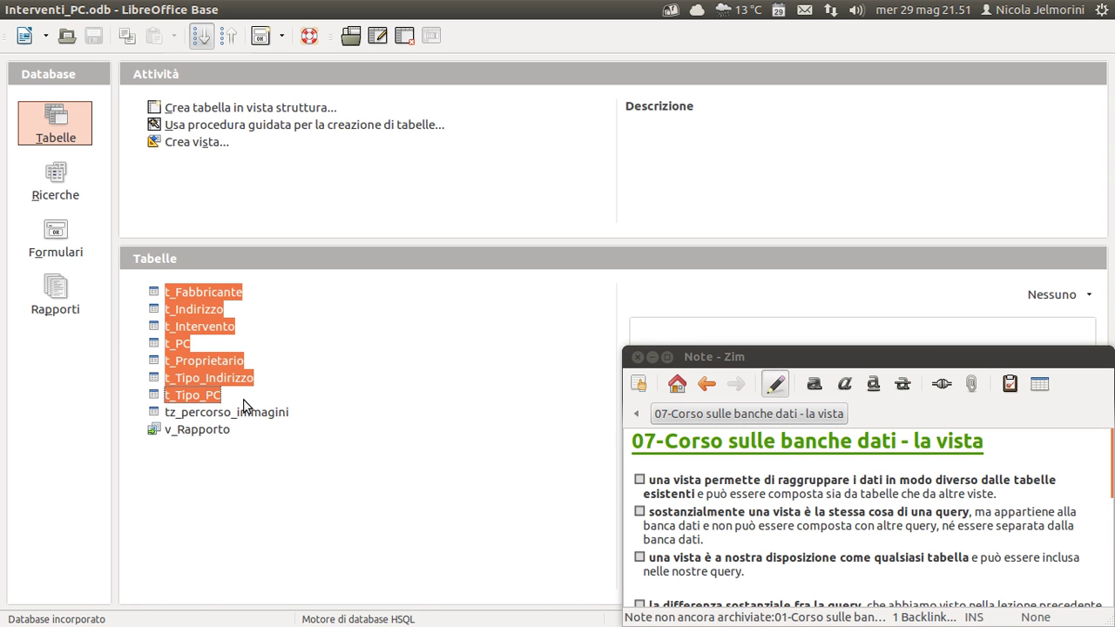
Return to the Zim note, review its first two points about views and mark both as done
left_click(843, 490)
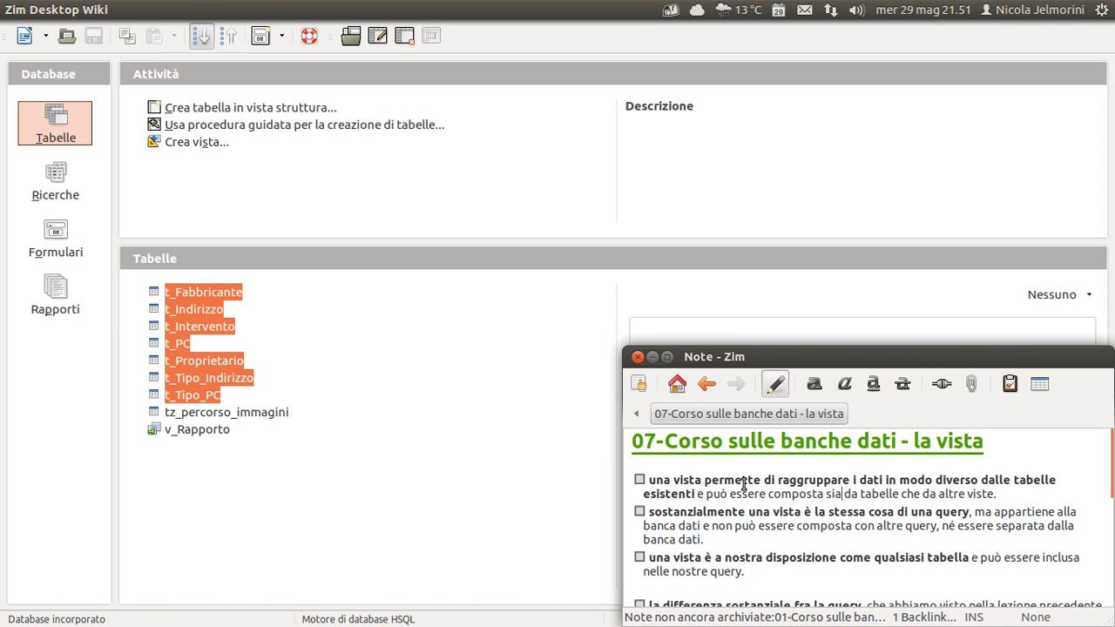
double_click(683, 480)
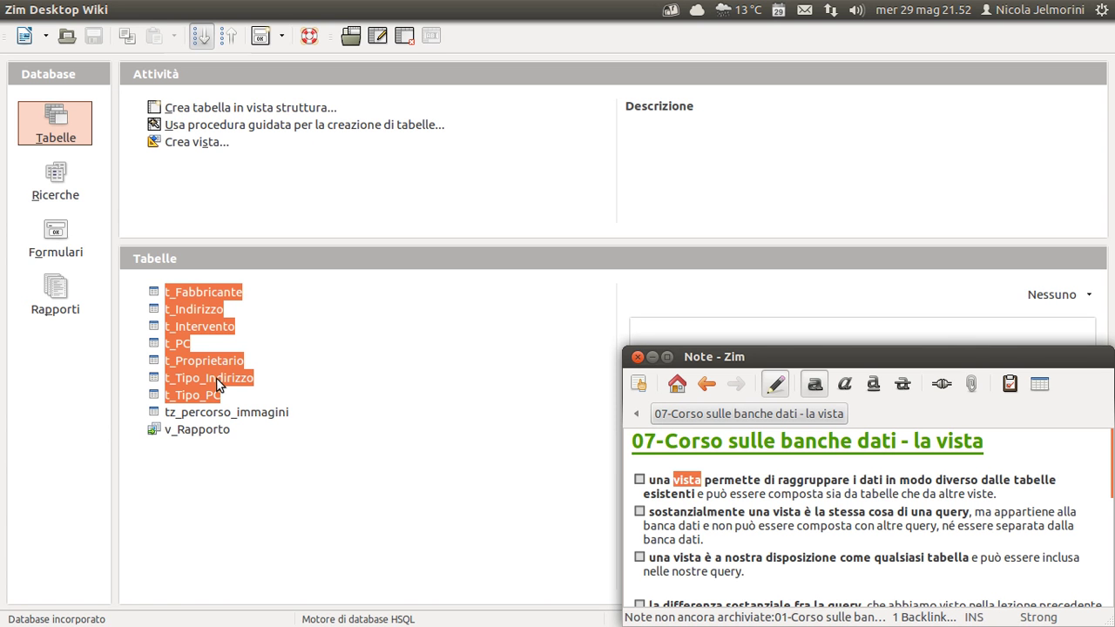
left_click_drag(1012, 494, 652, 483)
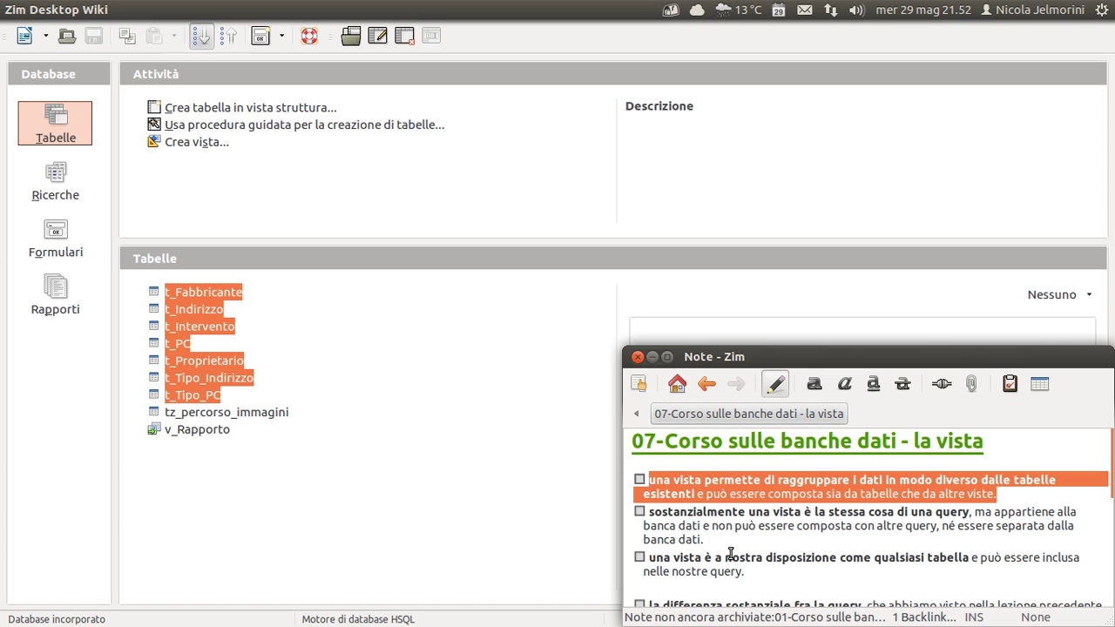
left_click(731, 526)
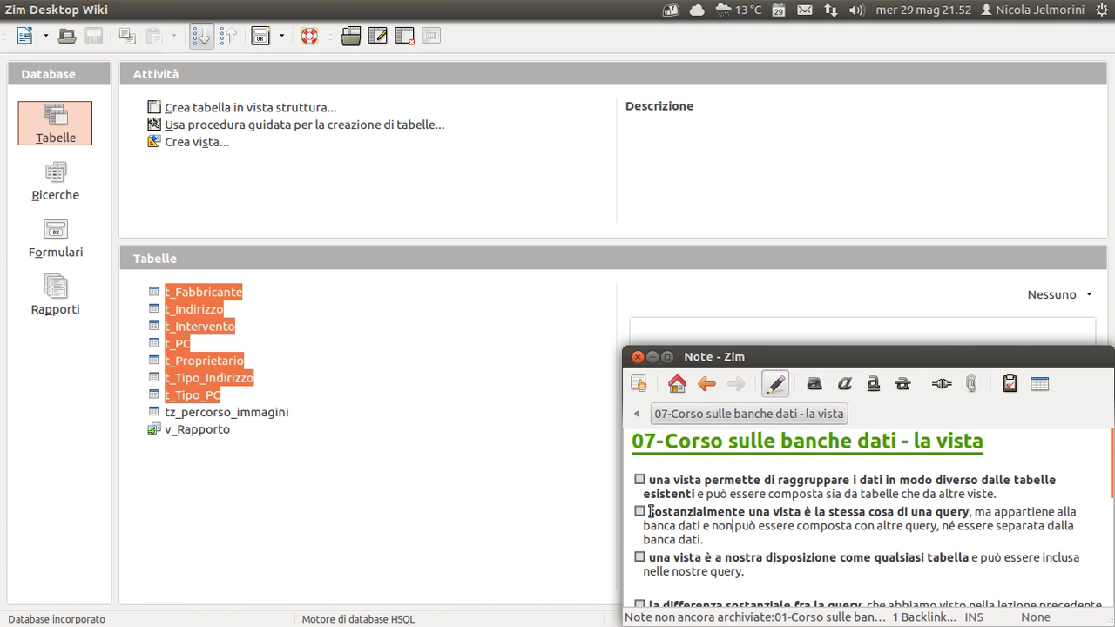
left_click_drag(649, 513, 972, 511)
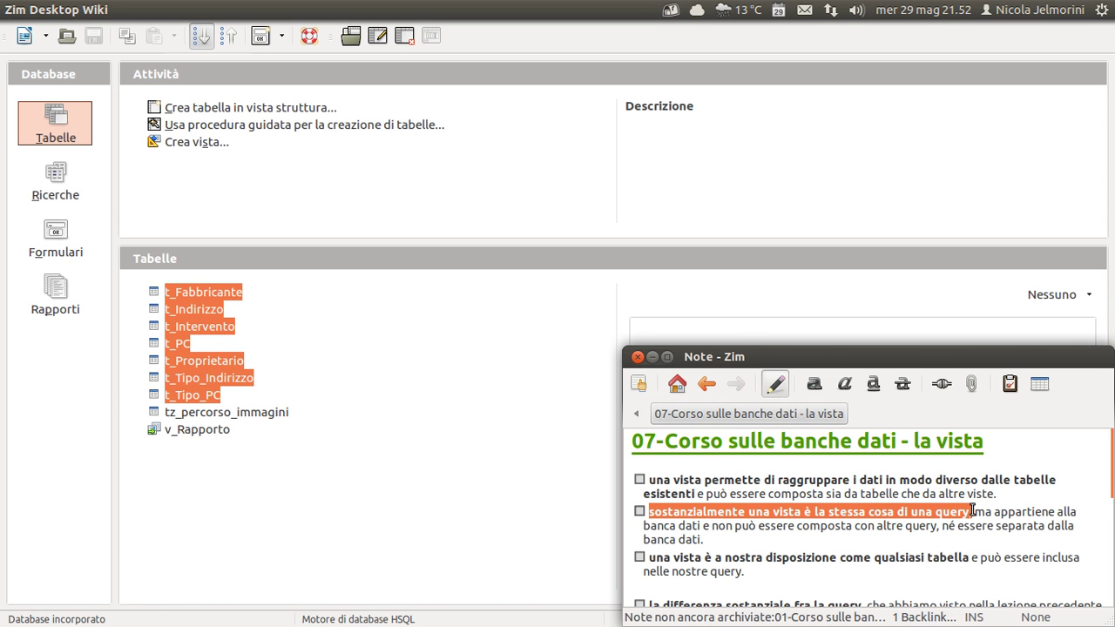
left_click(973, 511)
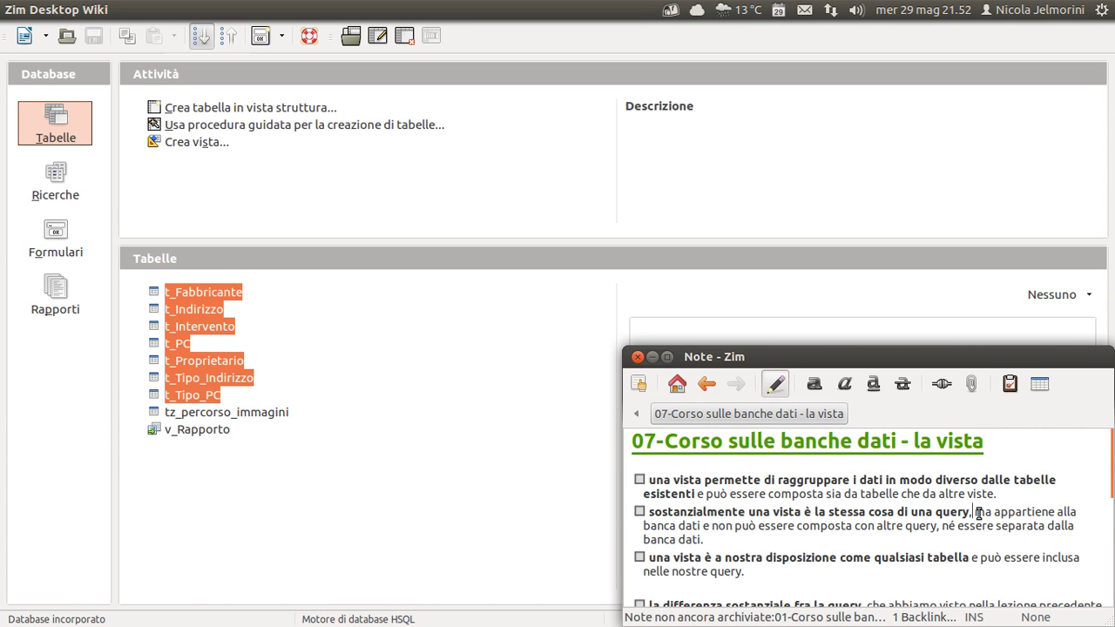
left_click_drag(702, 539, 651, 514)
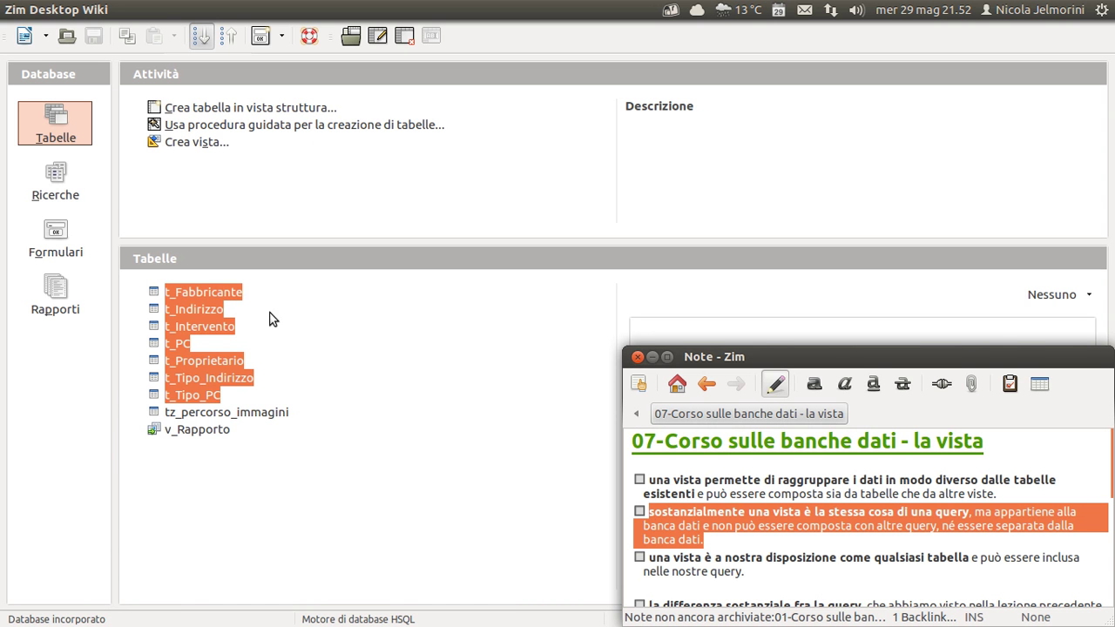
left_click(702, 539)
left_click(641, 480)
left_click(640, 513)
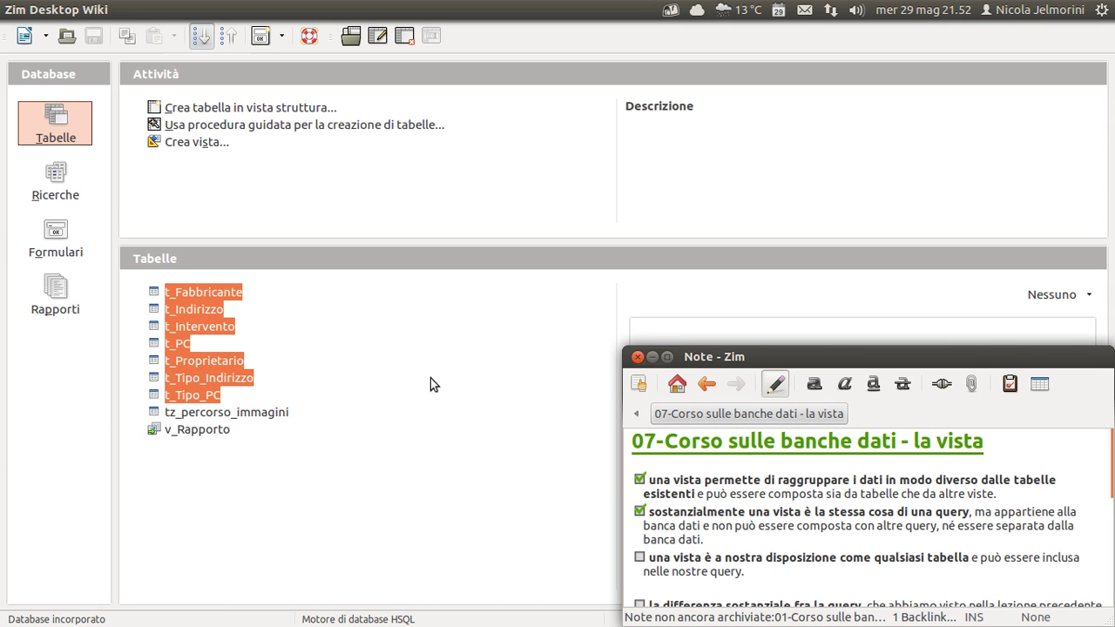
Review the note's third point, about a view being available like any table, and mark it as done
scroll(742, 528, "down", 1)
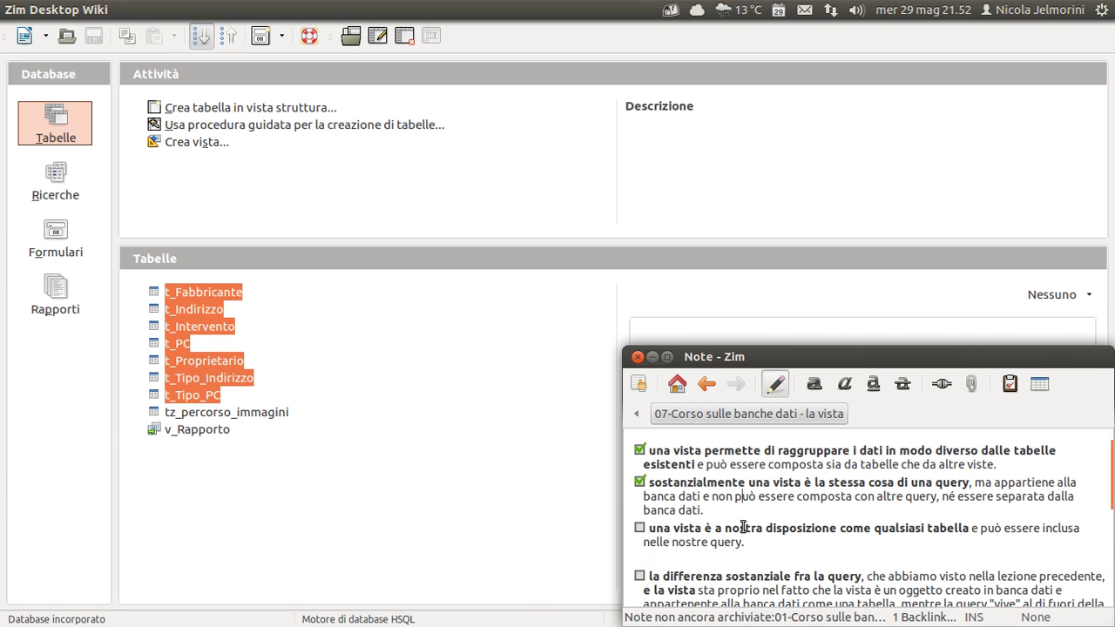
left_click_drag(970, 528, 820, 532)
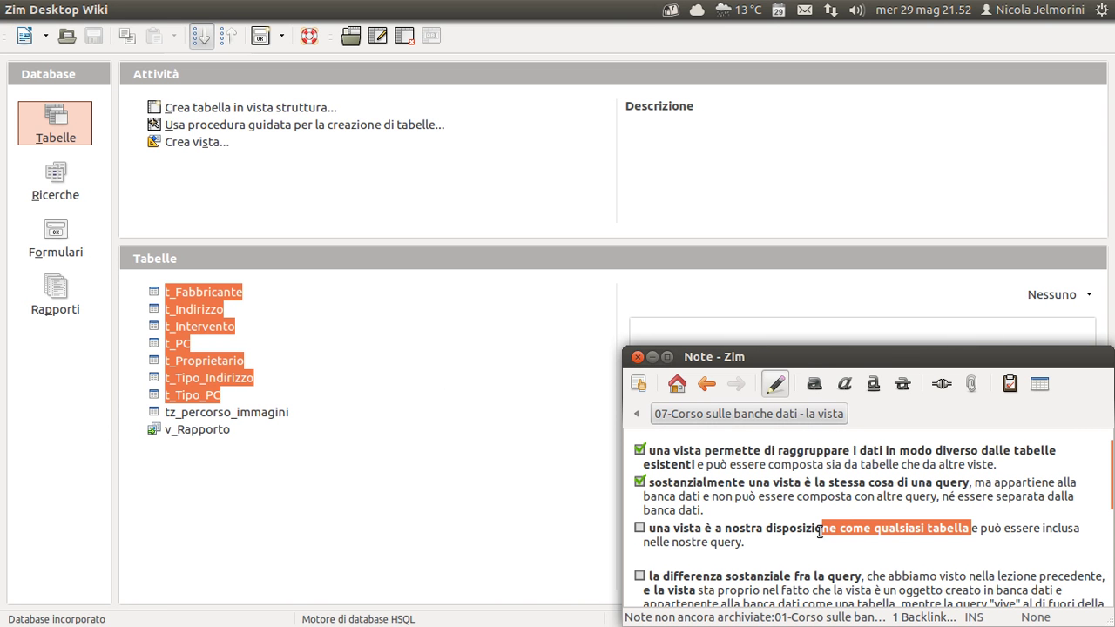
left_click(811, 524)
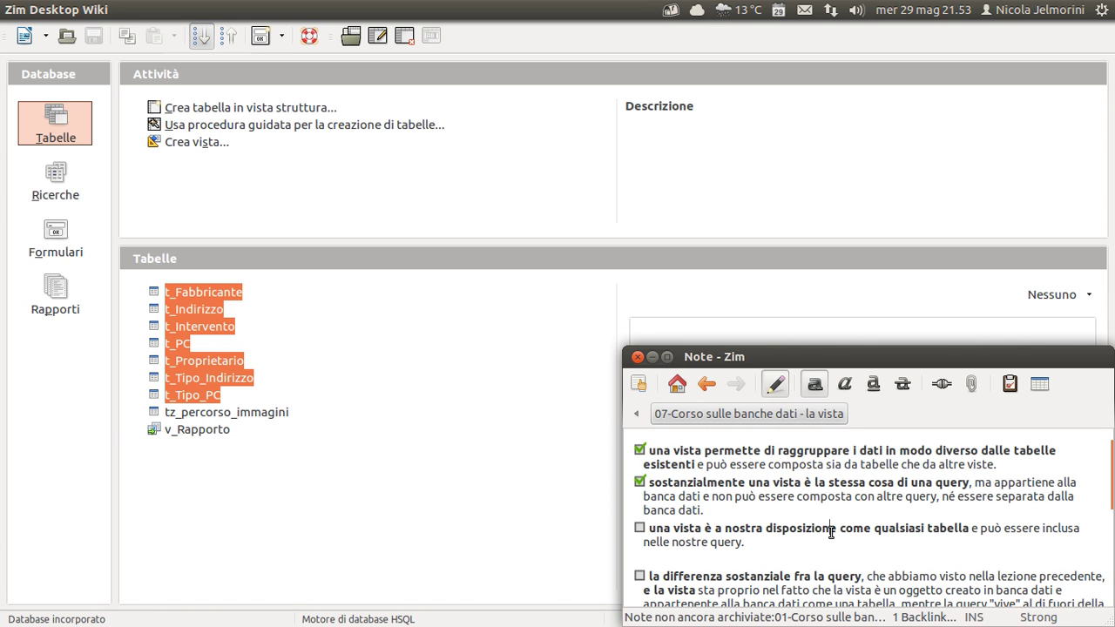
left_click(640, 528)
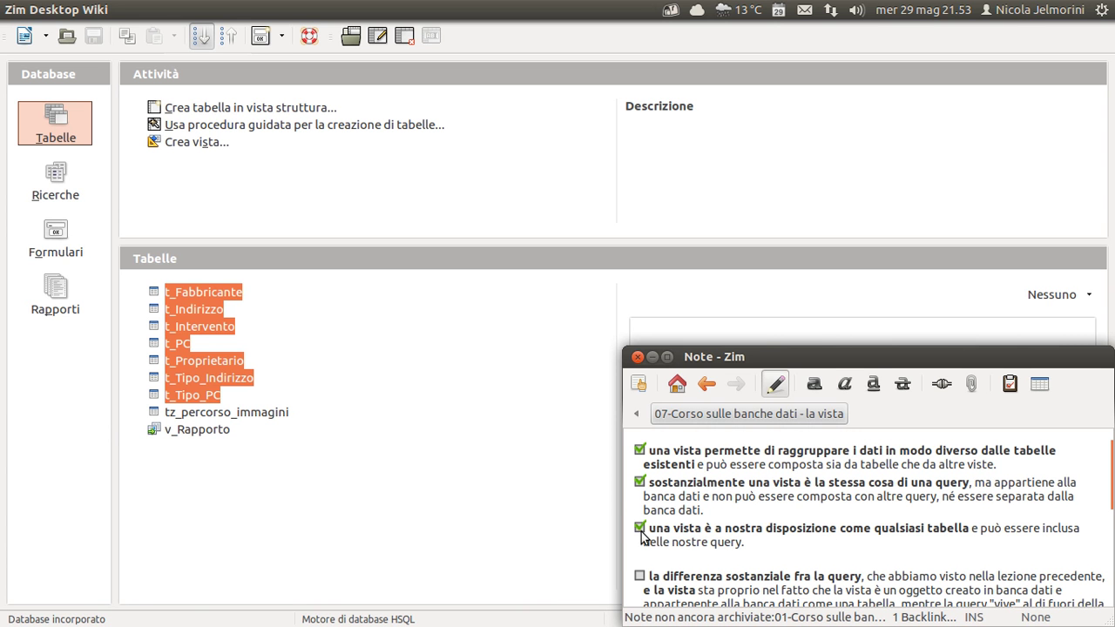
scroll(738, 519, "down", 1)
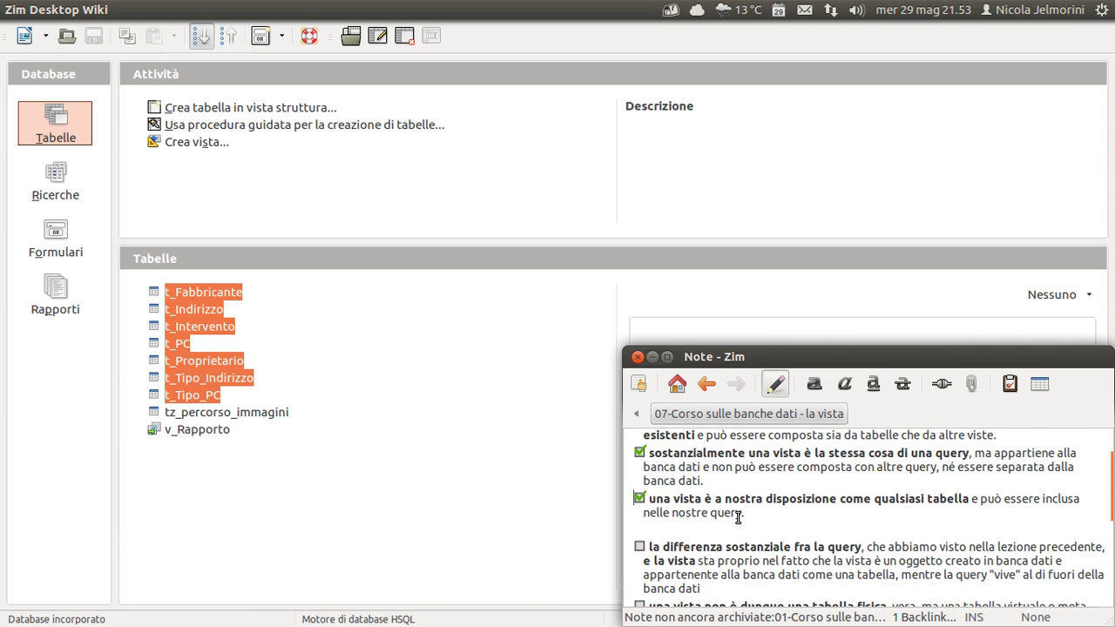
Switch to LibreOffice Base and start creating a new view in the Interventi_PC database
left_click(506, 43)
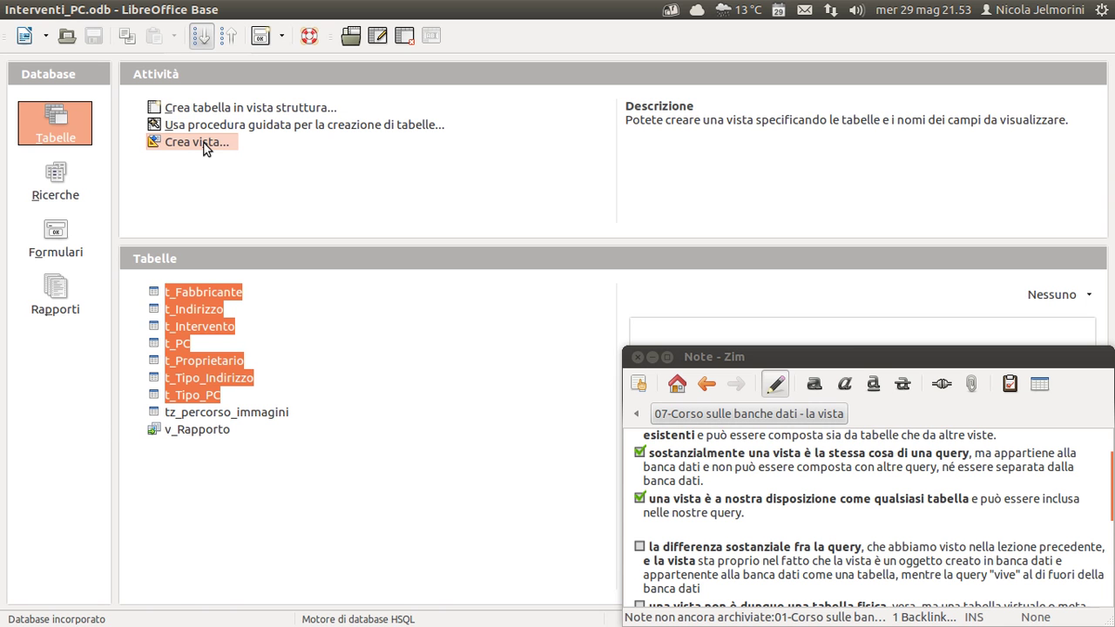
mouse_move(1, 140)
left_click(193, 145)
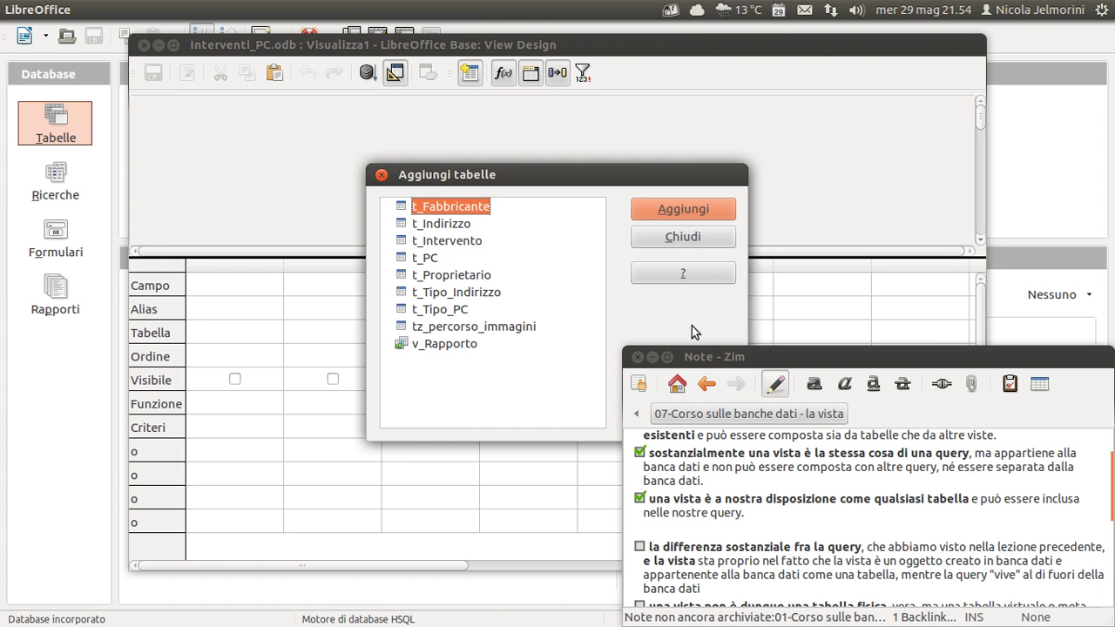
Collapse the Zim notes window to its title bar and move the Aggiungi tabelle dialog clear of it
double_click(756, 358)
left_click_drag(574, 170, 516, 175)
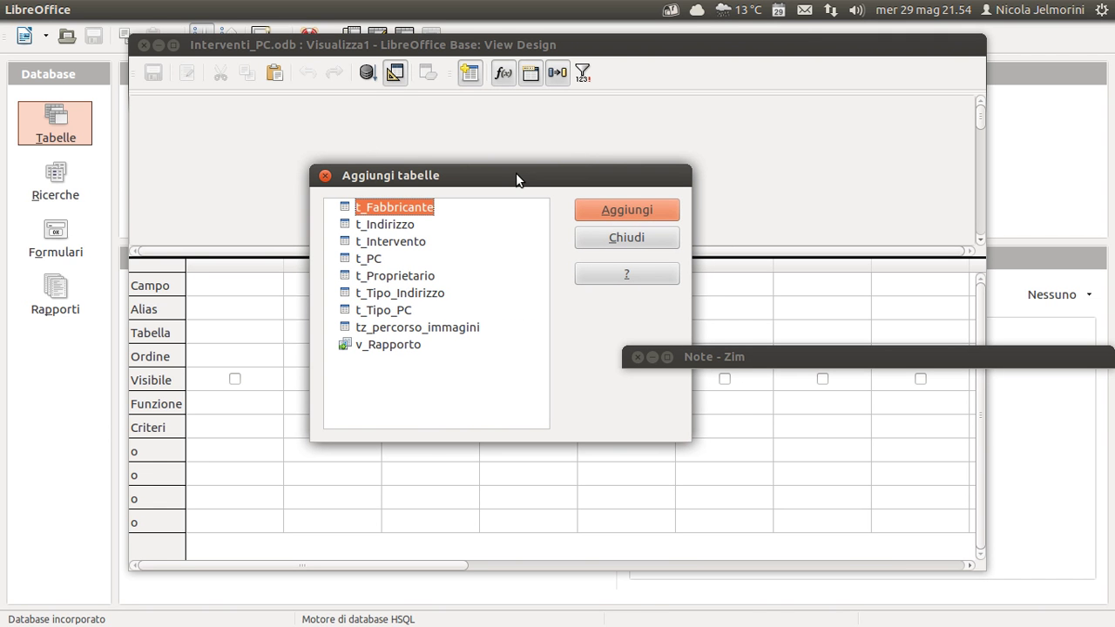
left_click_drag(402, 176, 329, 178)
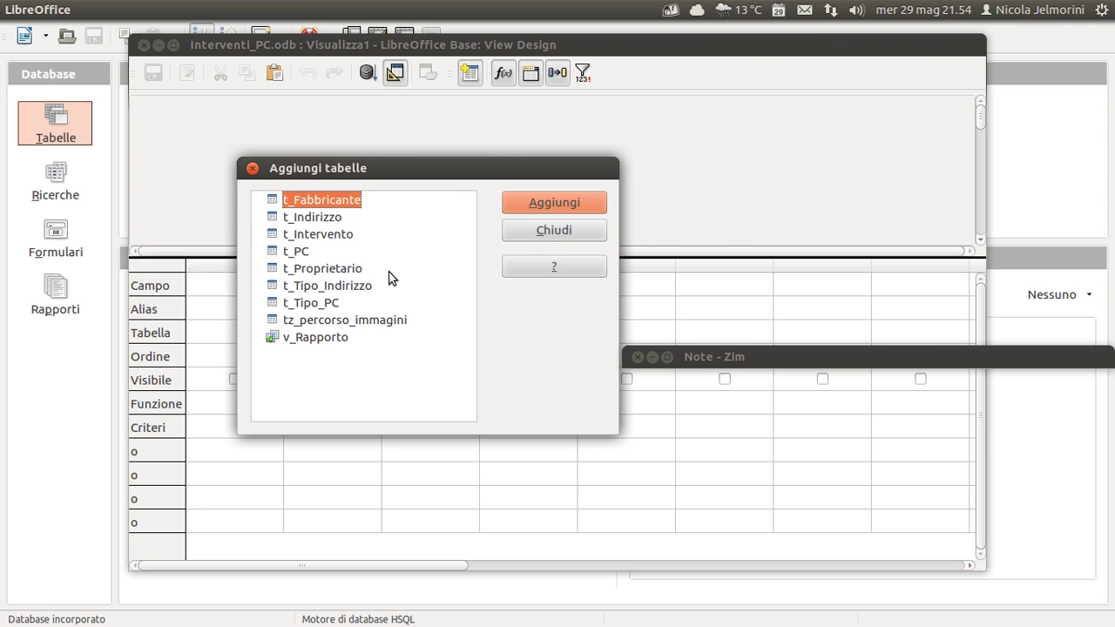
left_click_drag(425, 161, 432, 192)
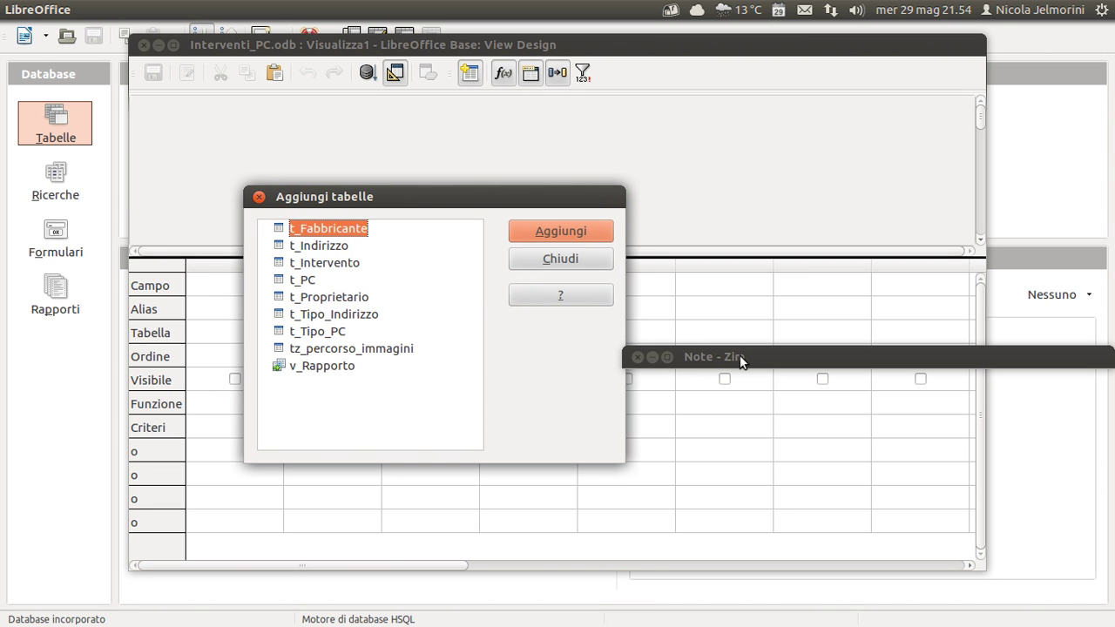
Examine the tables and the v_Rapporto view offered as sources for the new view
left_click(277, 246)
left_click(279, 258)
left_click(275, 233)
left_click(277, 263)
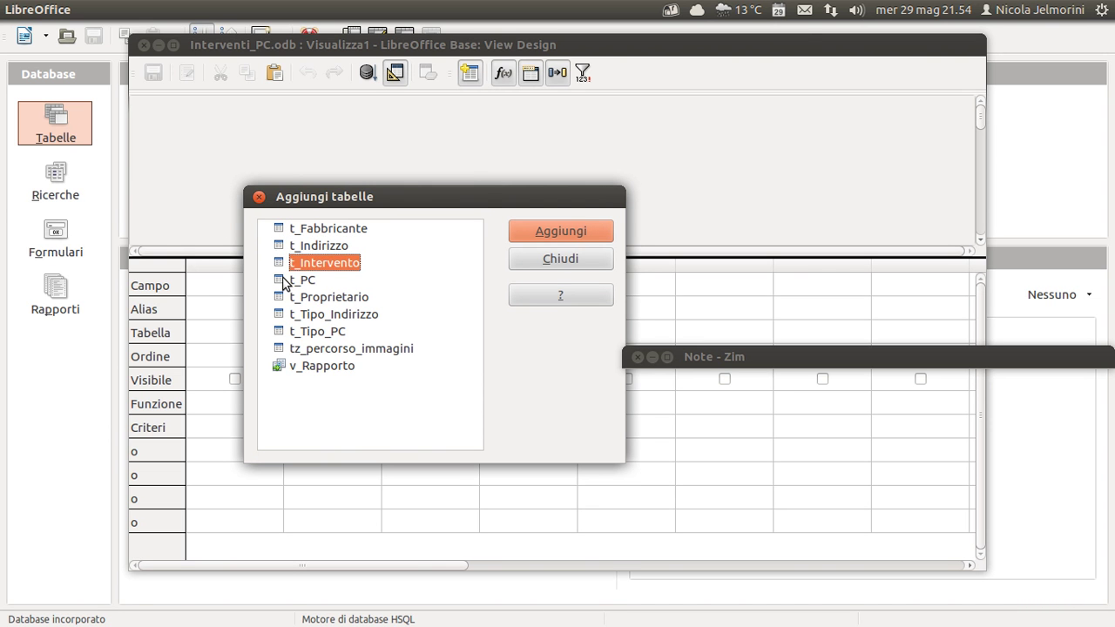
left_click(314, 369)
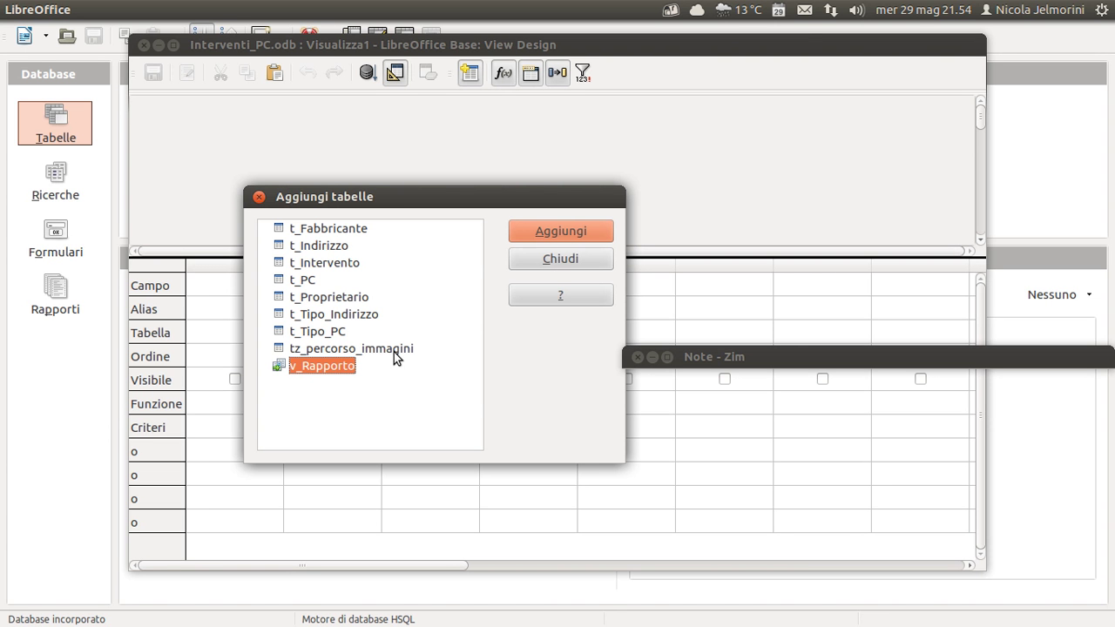
left_click(291, 262)
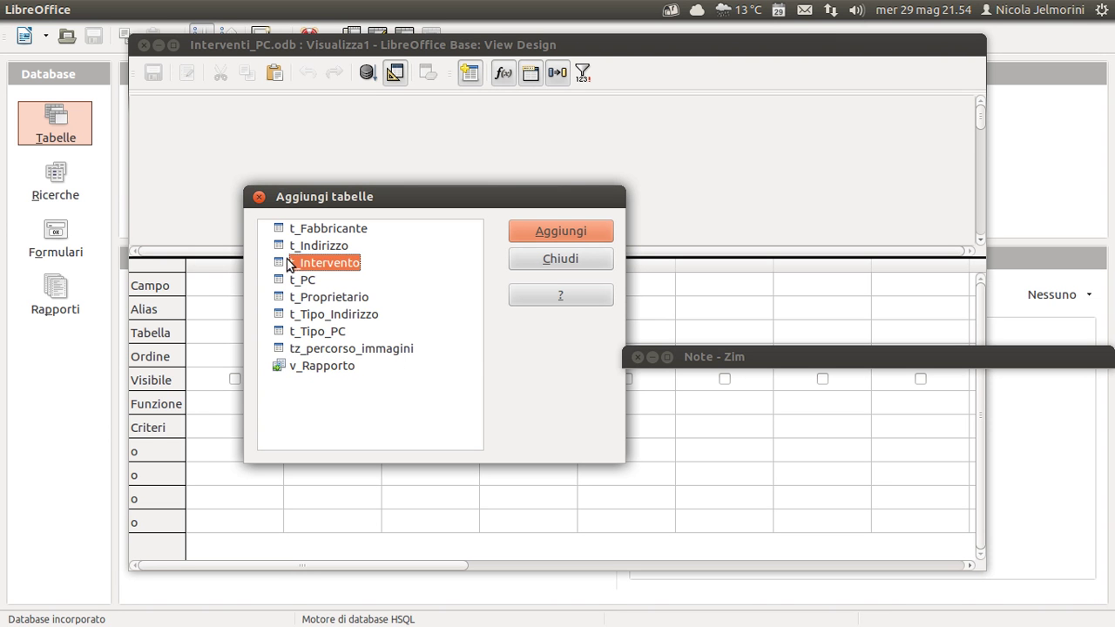
left_click(291, 279)
left_click(296, 298)
left_click(298, 315)
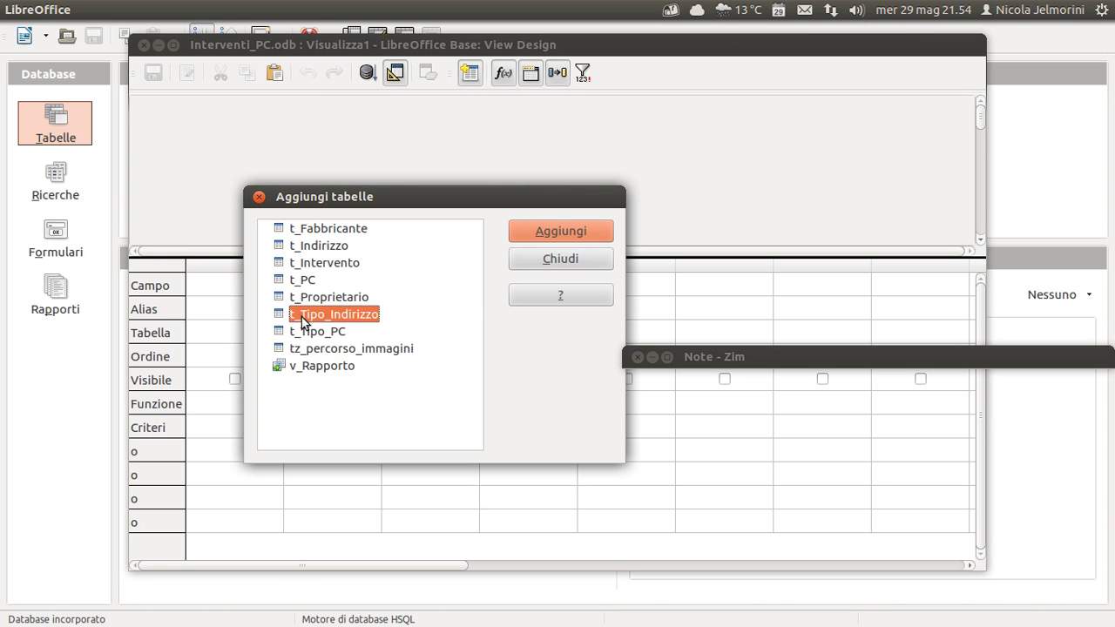
left_click(308, 332)
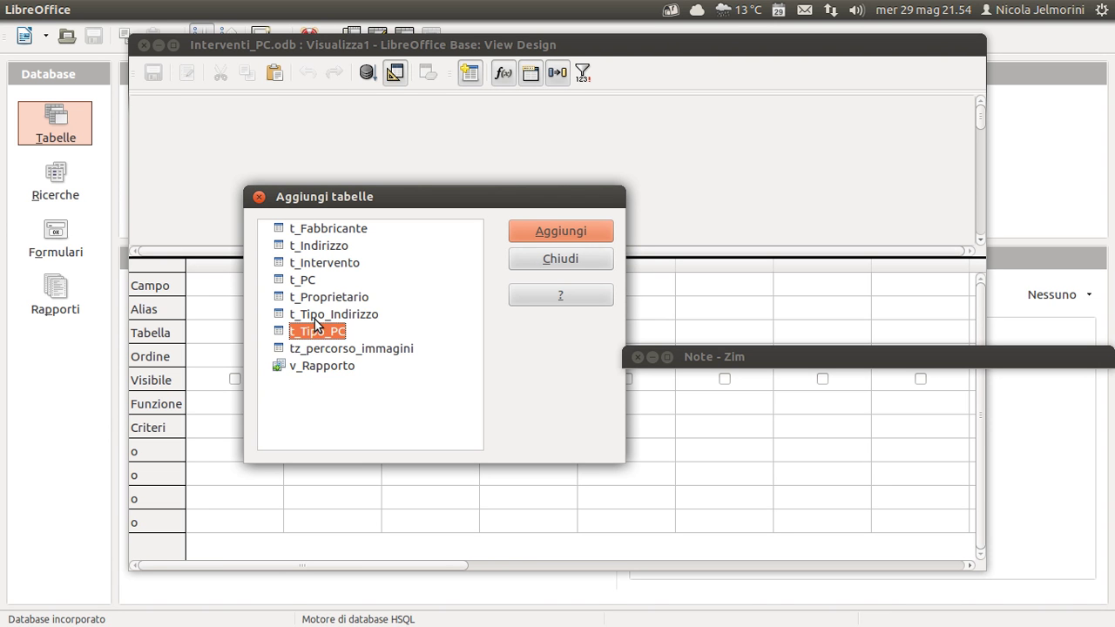
left_click(315, 319)
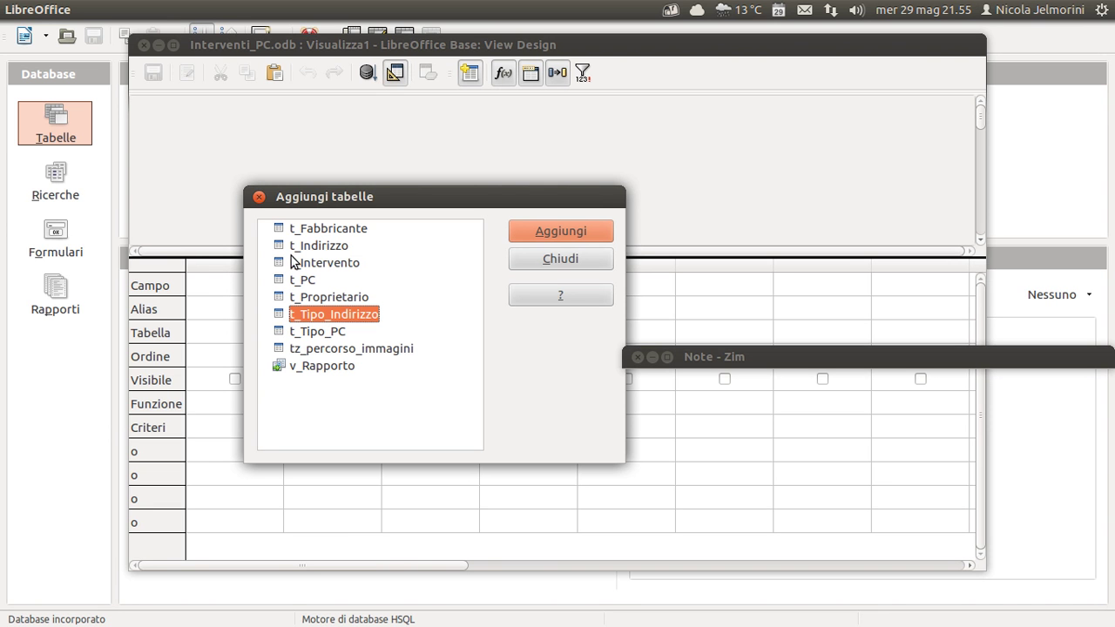
Point out t_Fabbricante, t_Tipo_PC, t_Intervento and the v_Rapporto view as selectable sources in the Aggiungi tabelle dialog
left_click(282, 230)
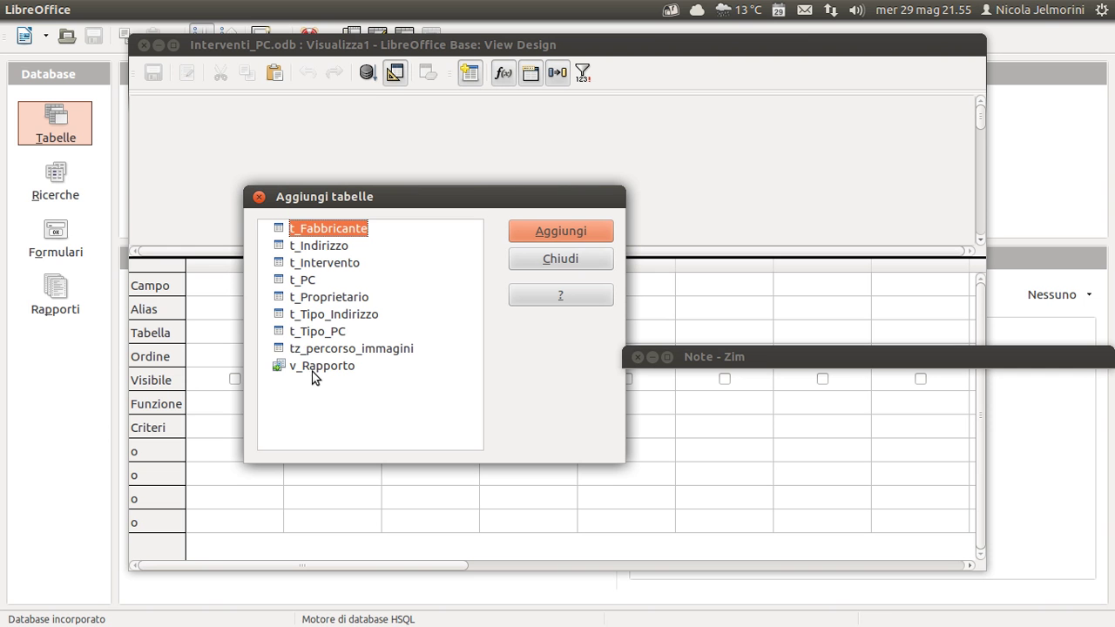
left_click(316, 335)
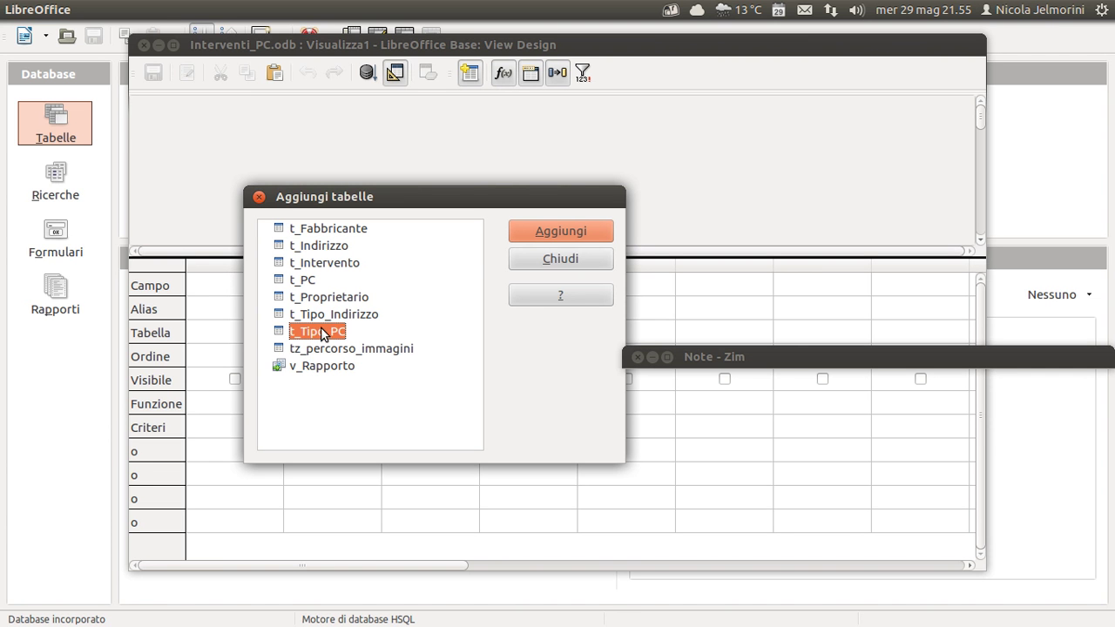
left_click(311, 366)
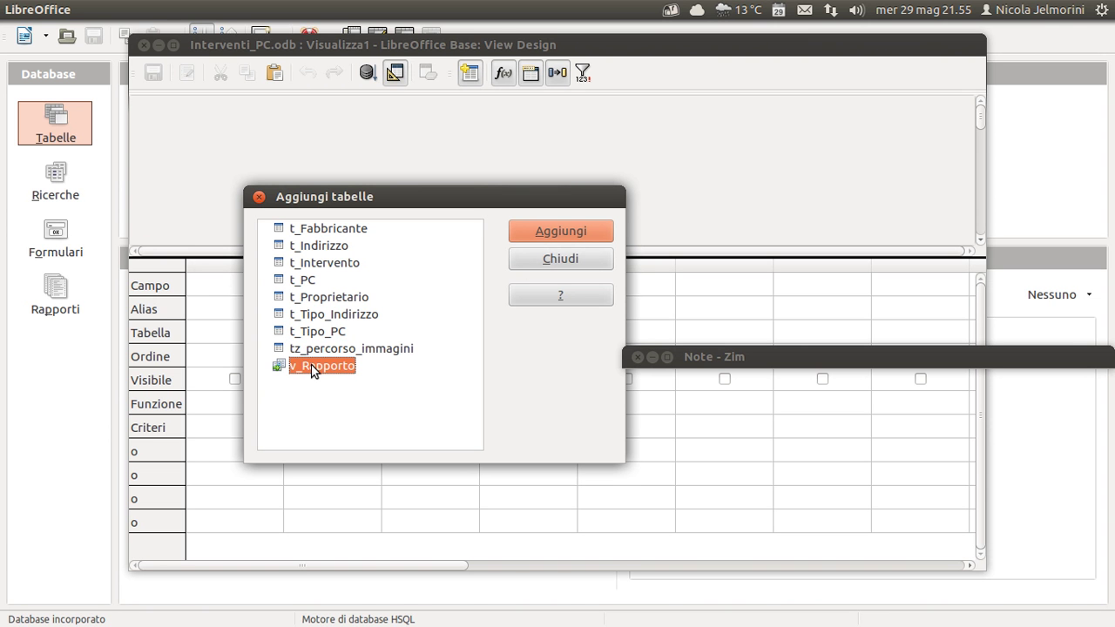
left_click(308, 262)
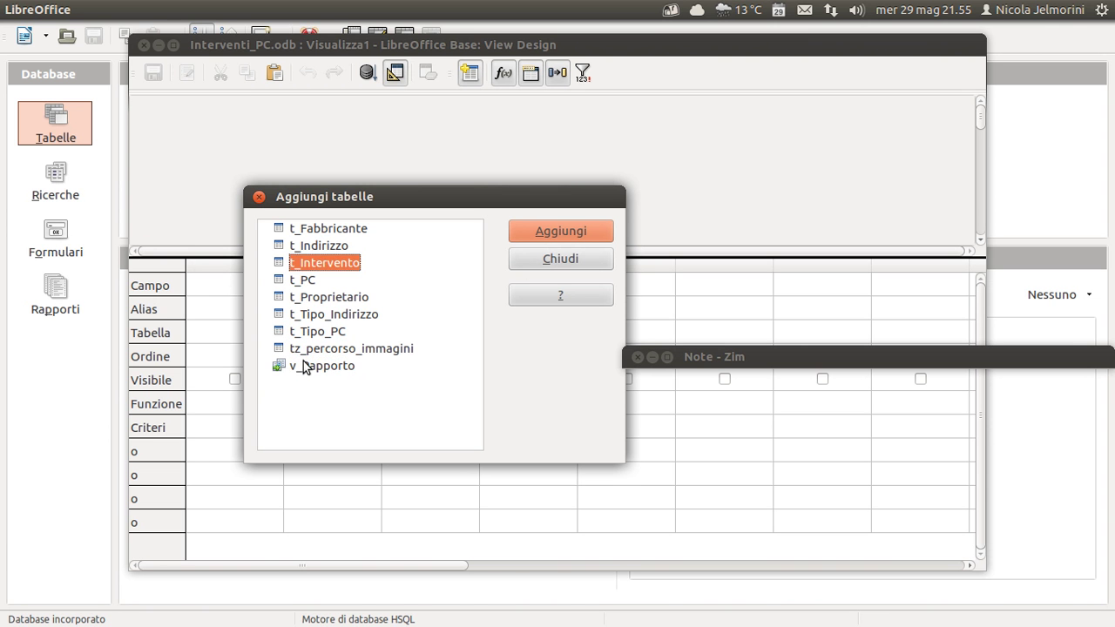
left_click(307, 366)
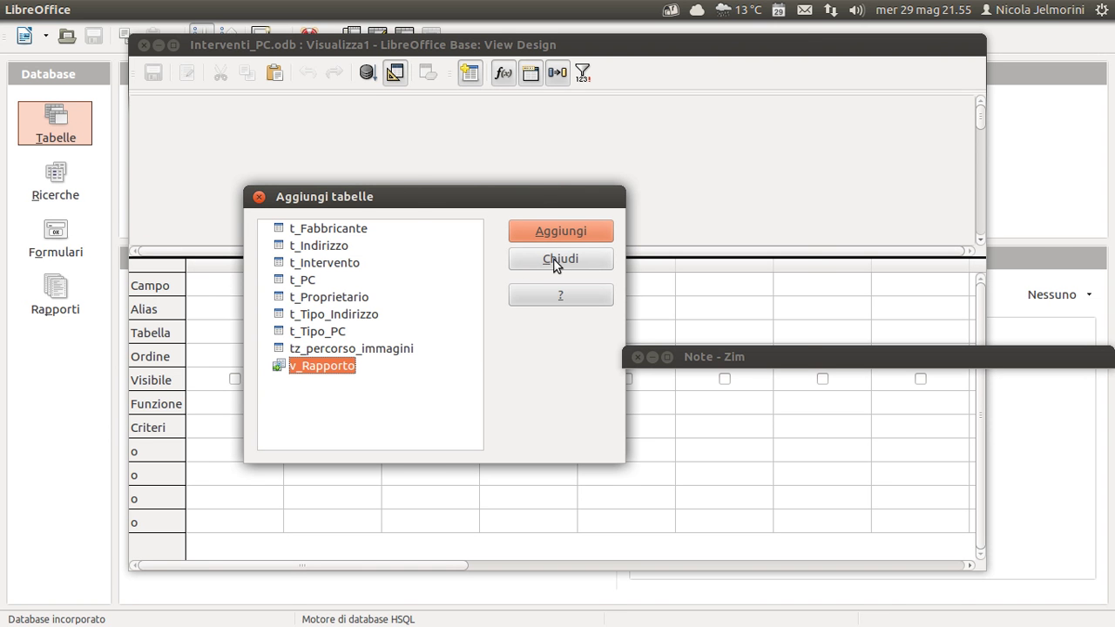
left_click(312, 230)
Add the t_Fabbricante and t_Intervento tables to the new view and close the Aggiungi tabelle dialog
left_click_drag(411, 203, 591, 209)
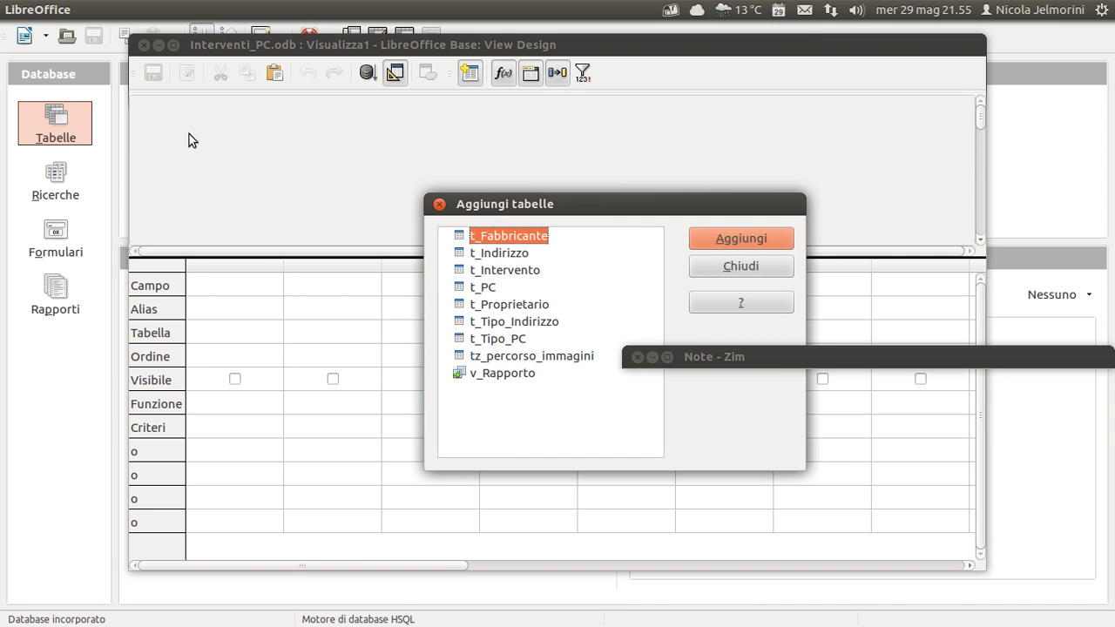
left_click_drag(613, 209, 638, 174)
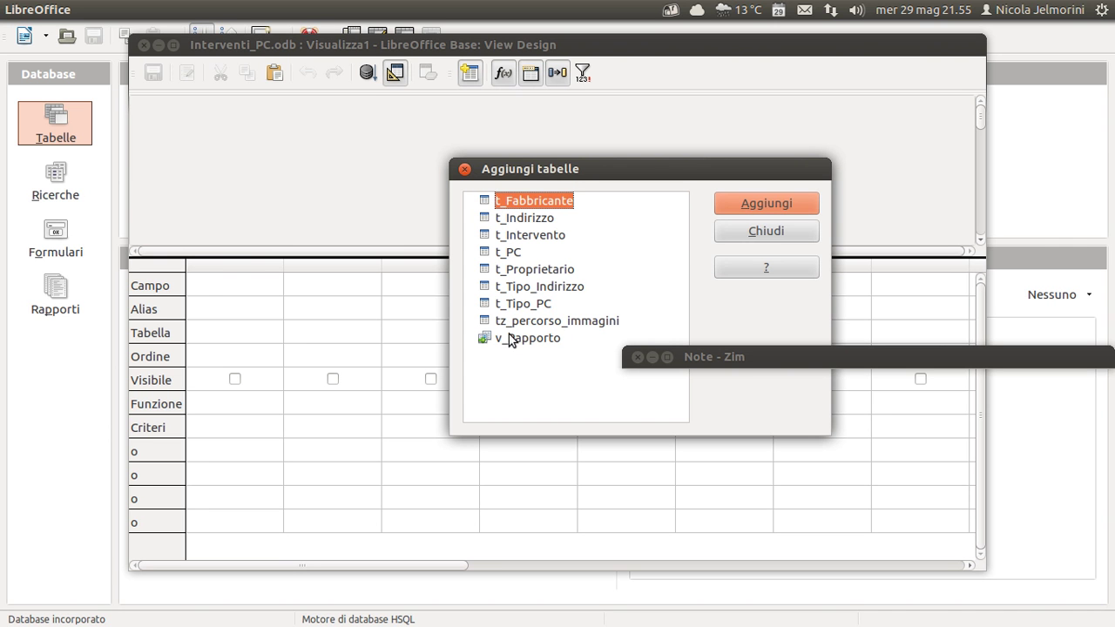
left_click(740, 201)
left_click(534, 237)
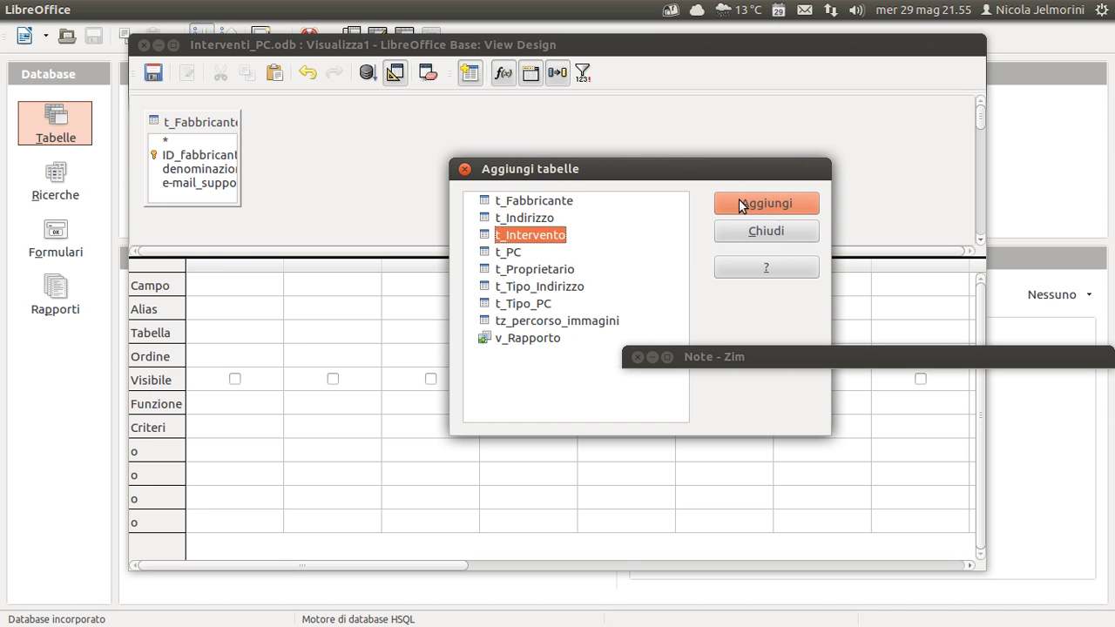
left_click(742, 203)
left_click(763, 230)
Arrange t_Fabbricante and t_Intervento side by side with a gap between them in the view design
left_click_drag(336, 131, 425, 131)
left_click_drag(200, 122, 214, 123)
left_click_drag(390, 127, 371, 127)
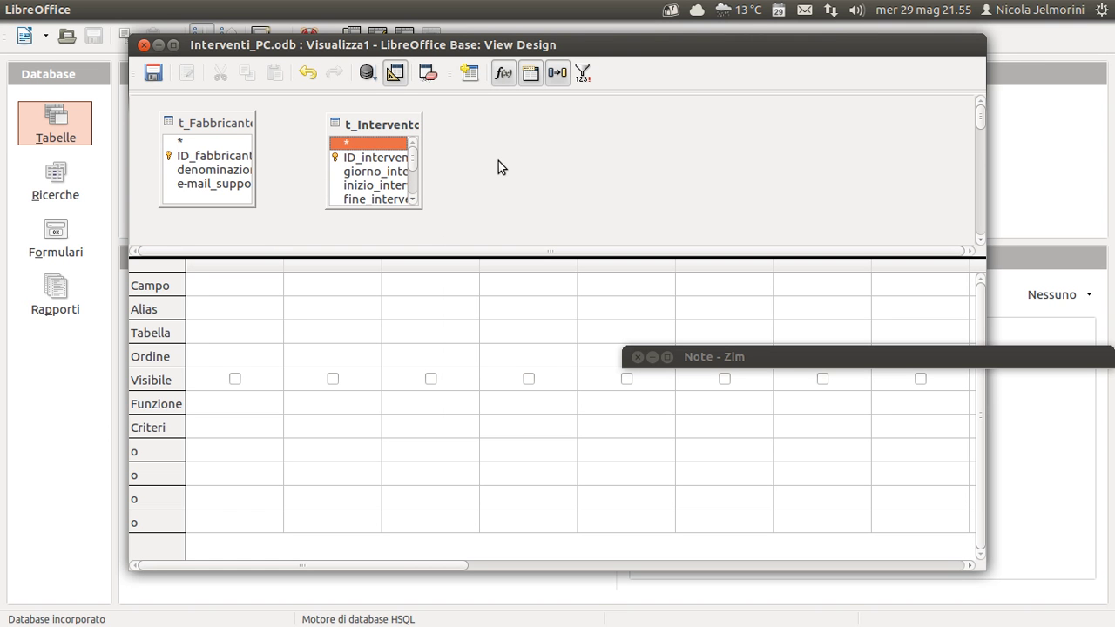
left_click_drag(366, 124, 376, 124)
left_click_drag(214, 127, 234, 124)
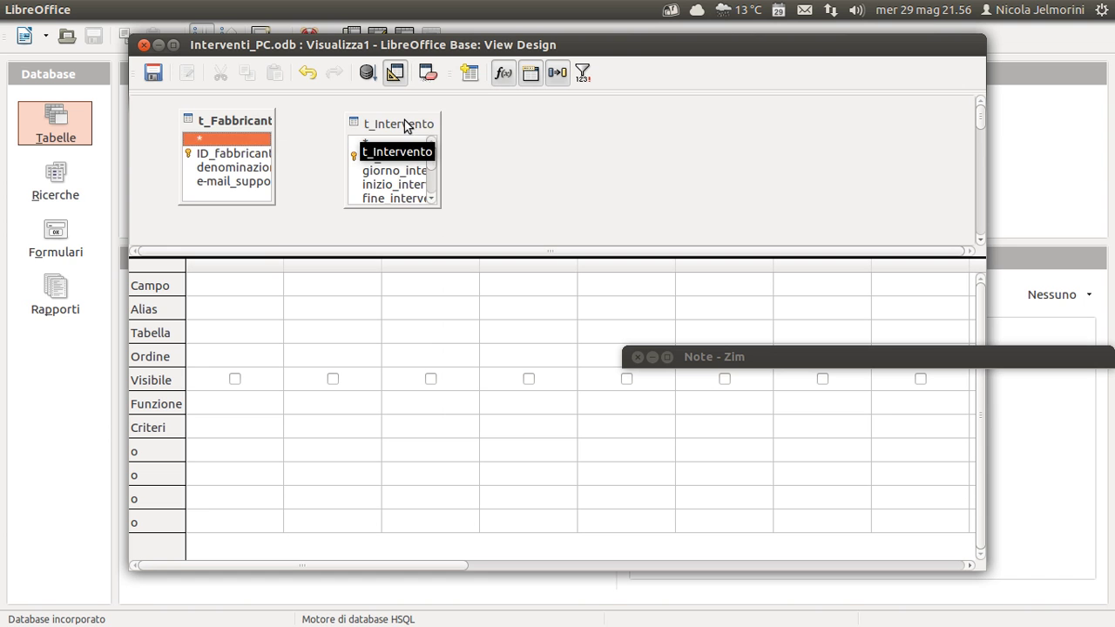
left_click_drag(404, 125, 375, 120)
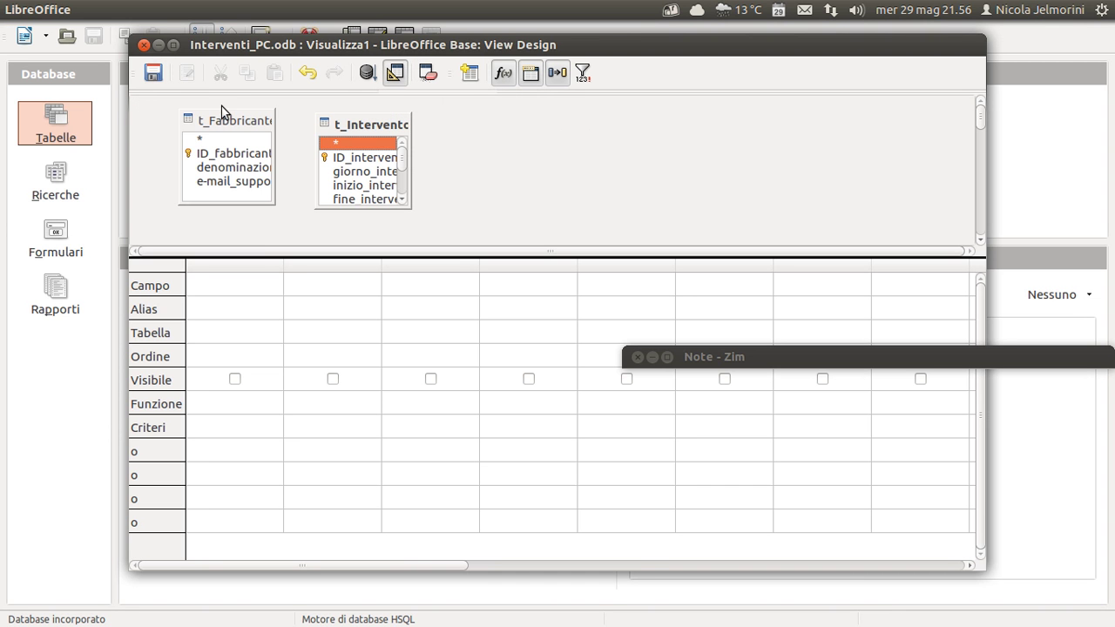
Add the fields ID_fabbricante and inizio_intervento to the view and close its design without saving
left_click_drag(212, 154, 244, 290)
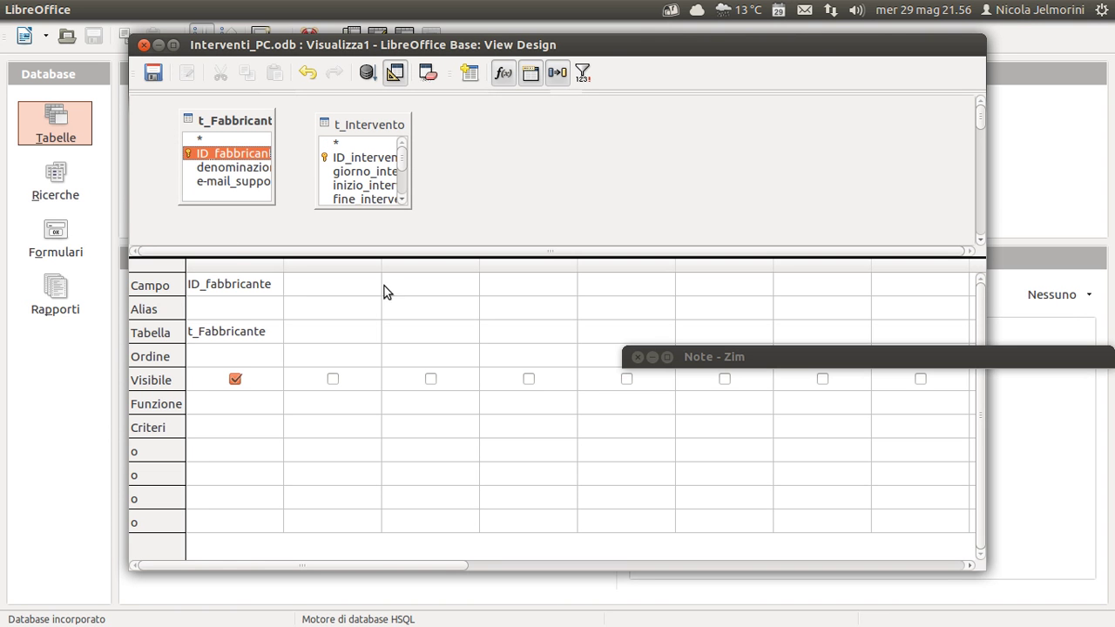
left_click_drag(408, 258, 410, 320)
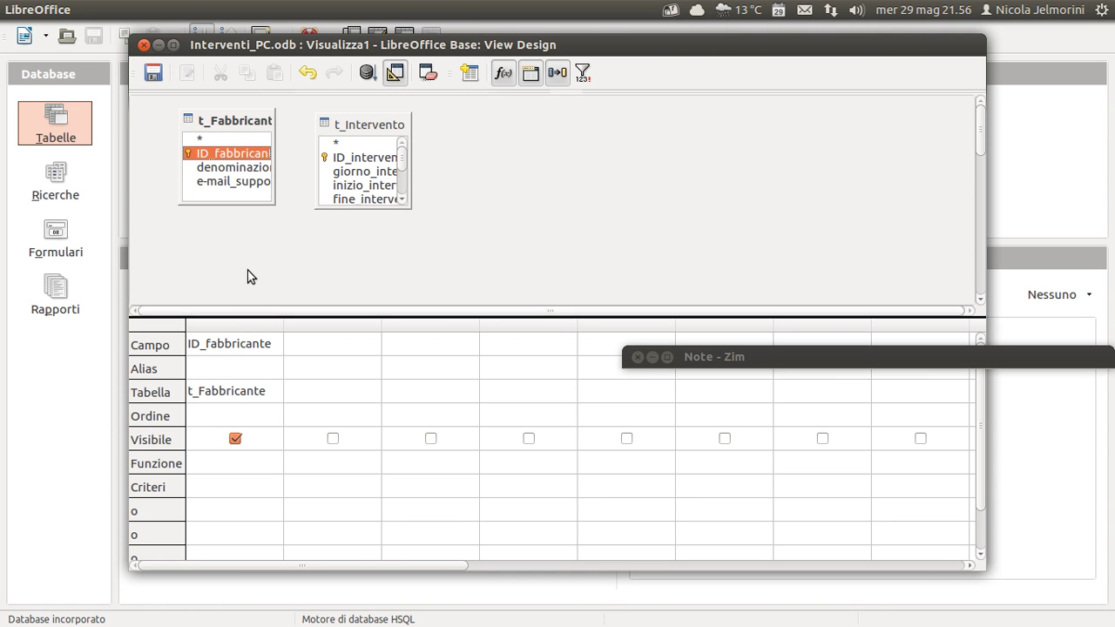
left_click_drag(357, 199, 336, 334)
double_click(361, 171)
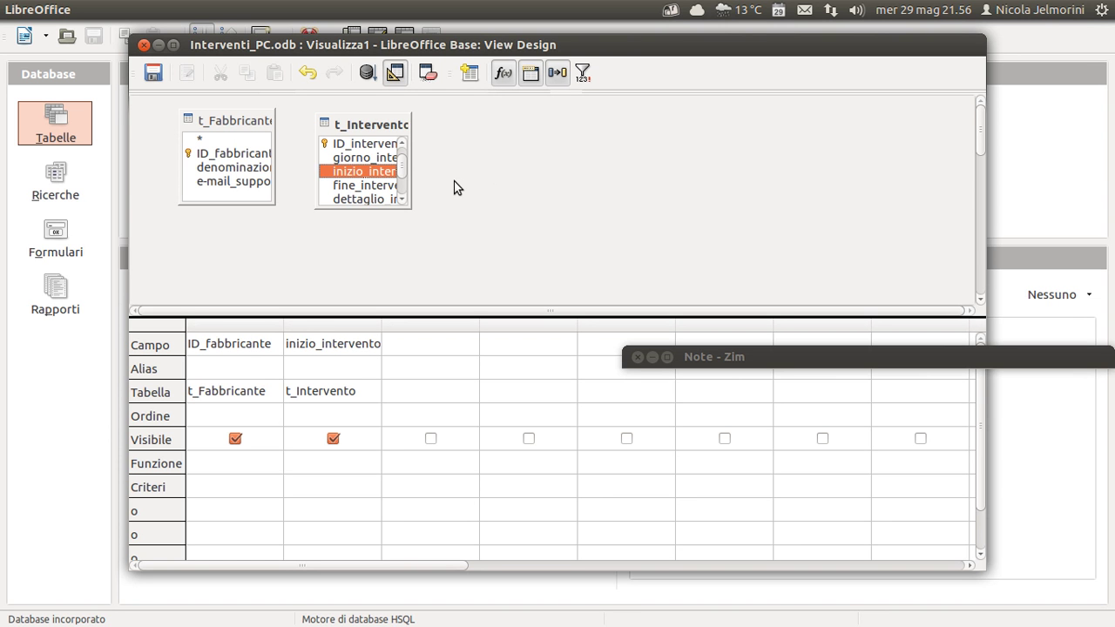
left_click(145, 47)
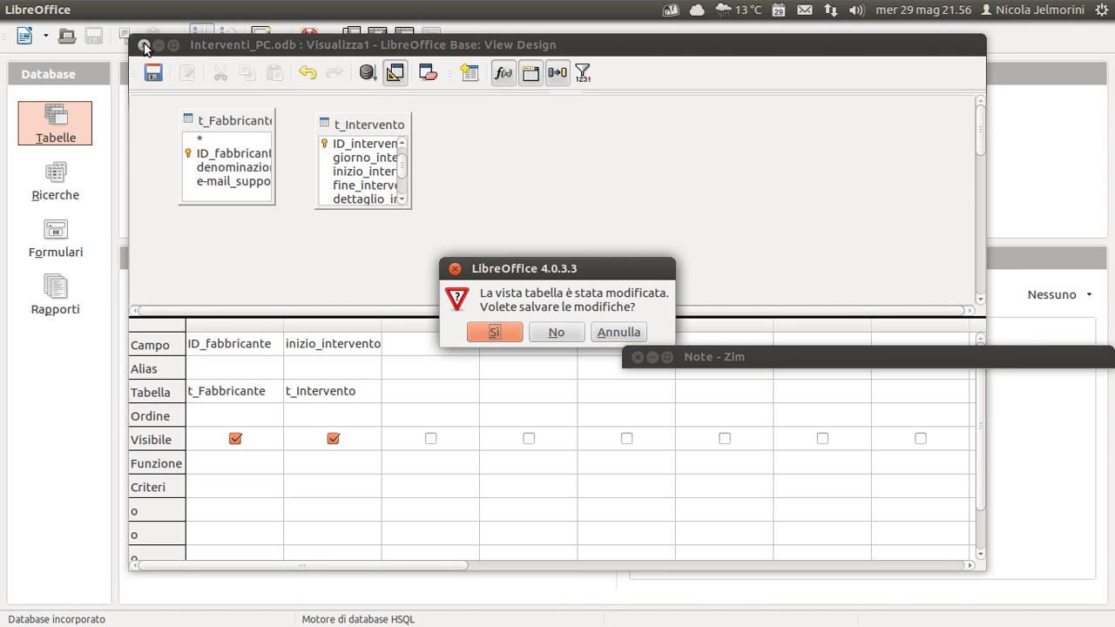
left_click(558, 332)
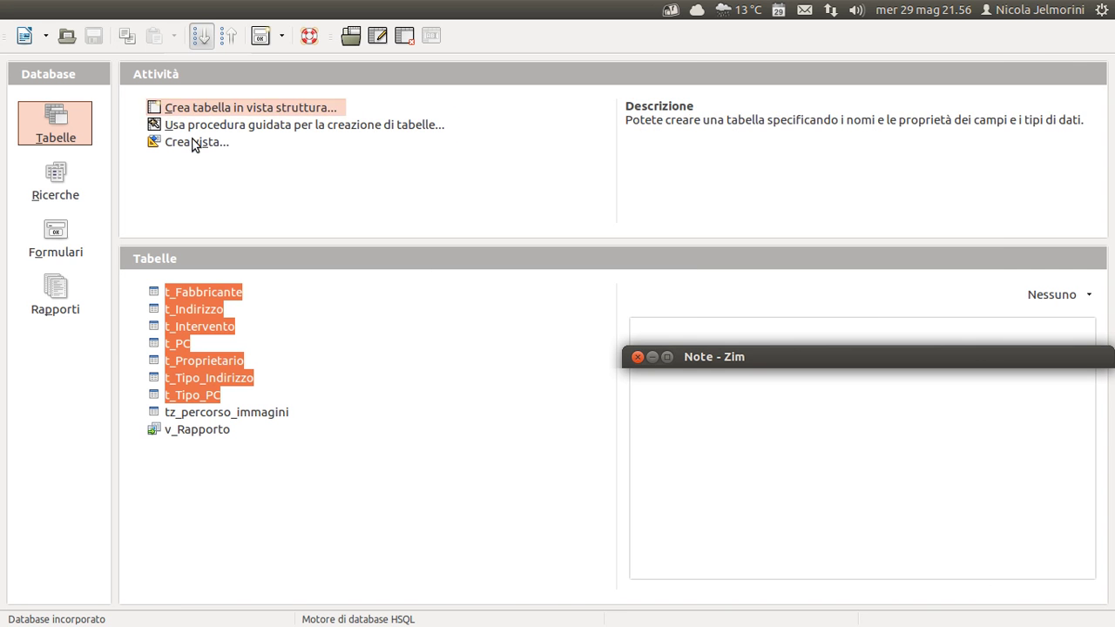
Expand the Zim notes window and review the point on the substantial difference between a query and a view
double_click(783, 356)
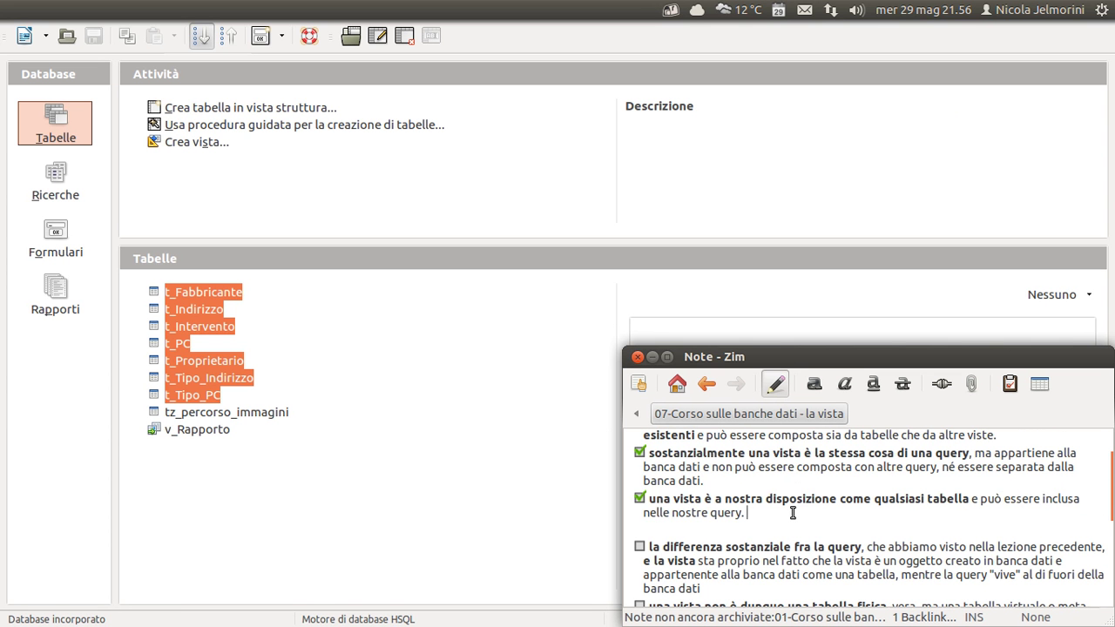
scroll(794, 513, "down", 2)
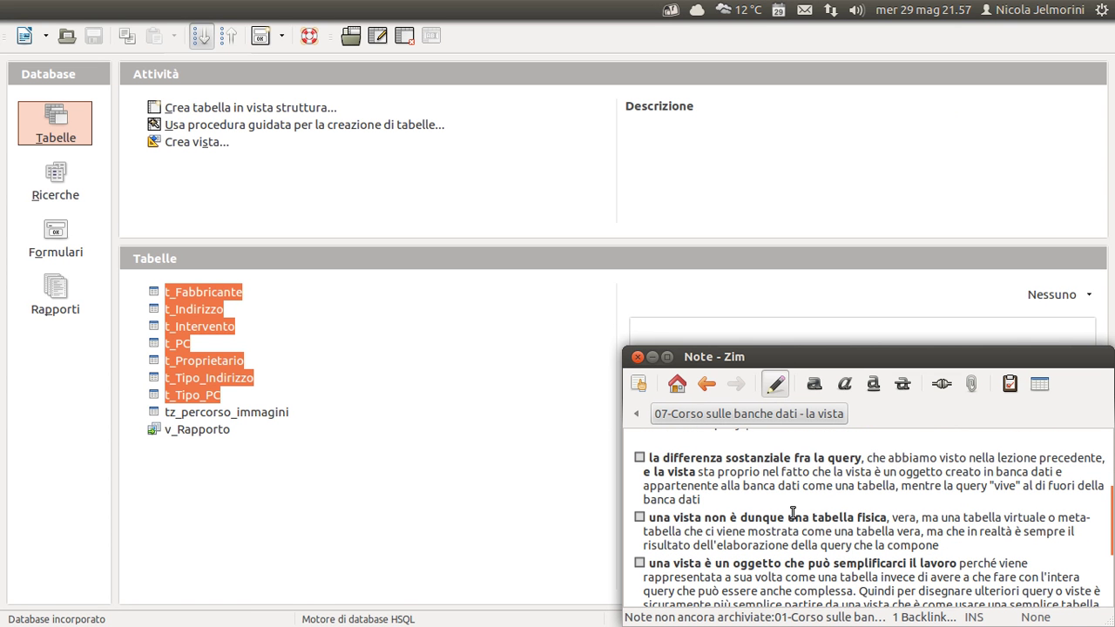
left_click(734, 459)
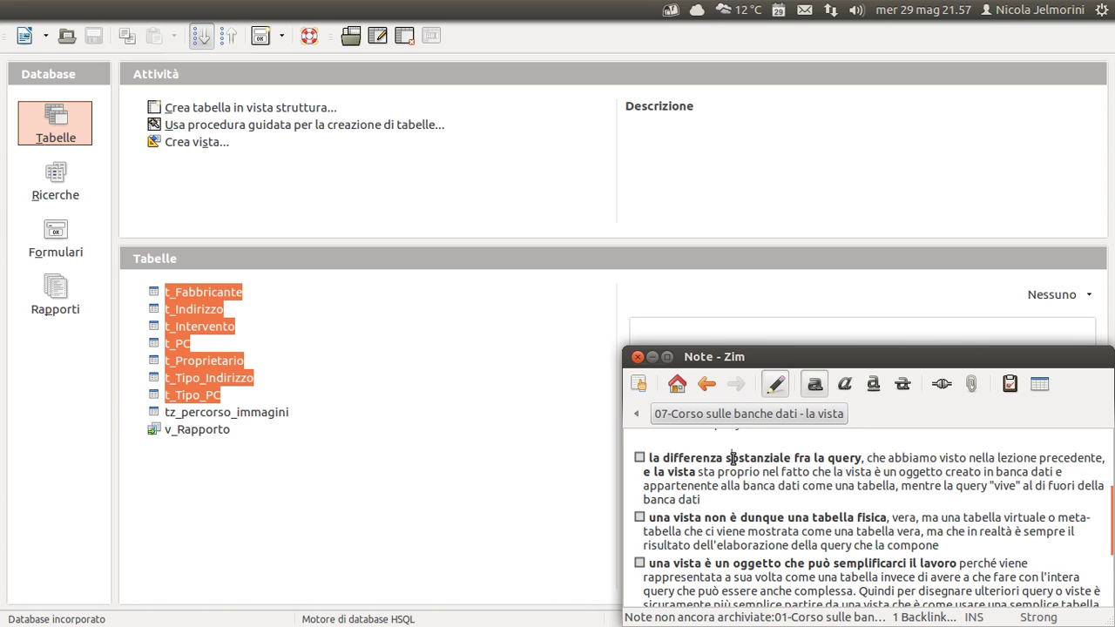
Open the existing v_Rapporto view of the Interventi_PC database for editing in its design
left_click(158, 429)
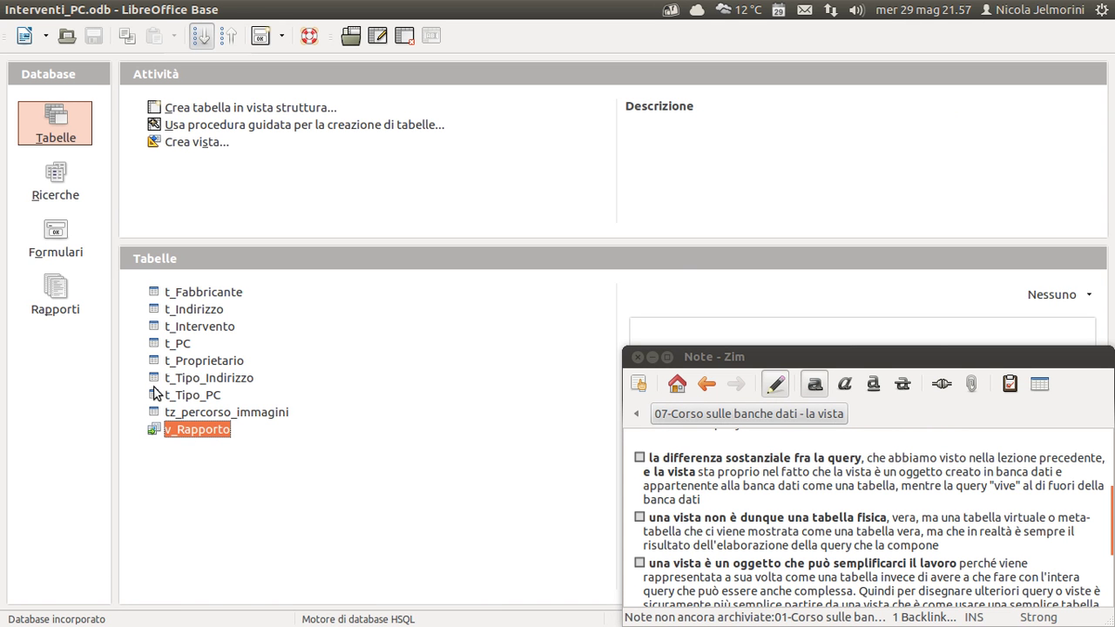
right_click(195, 440)
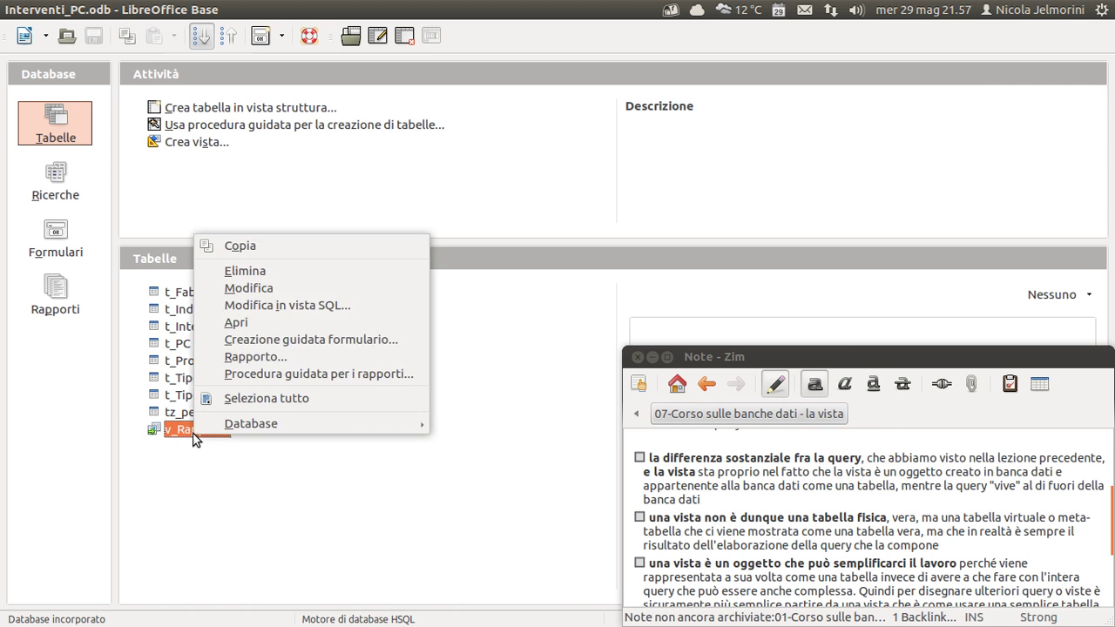
left_click(256, 289)
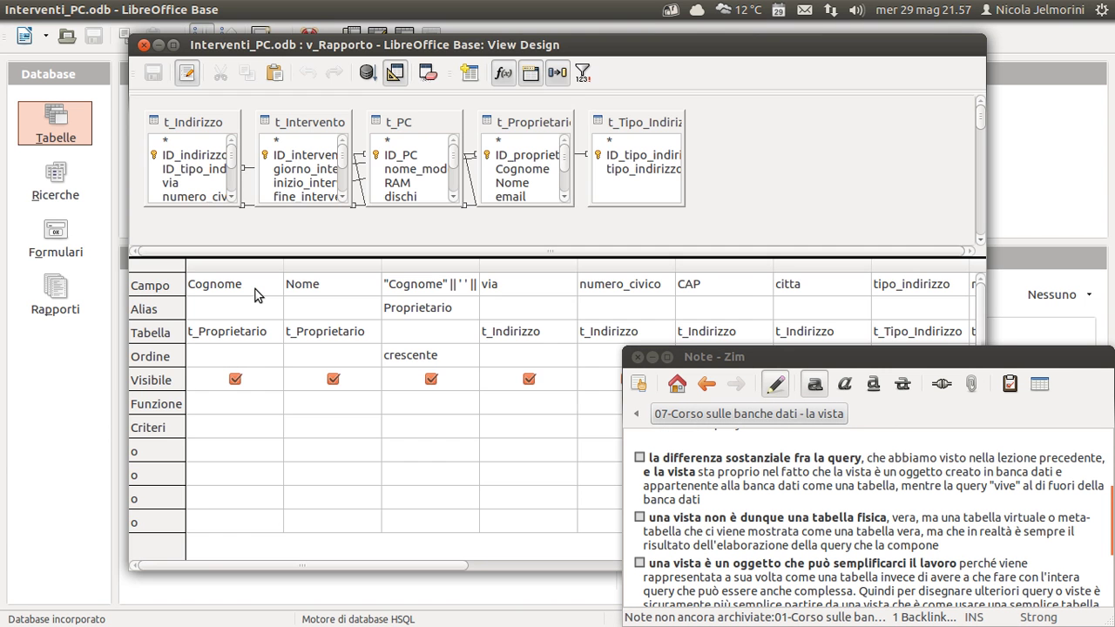
Move the v_Rapporto design window clear of the notes, enlarge its table area and collapse the Zim notes
left_click_drag(500, 52, 438, 43)
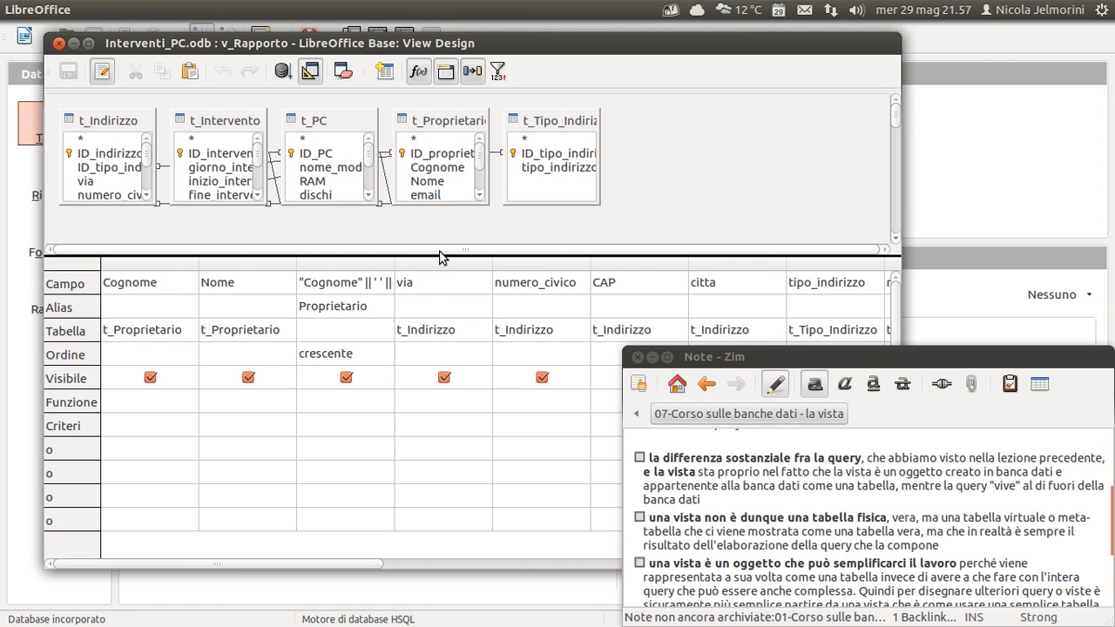
left_click_drag(440, 255, 439, 310)
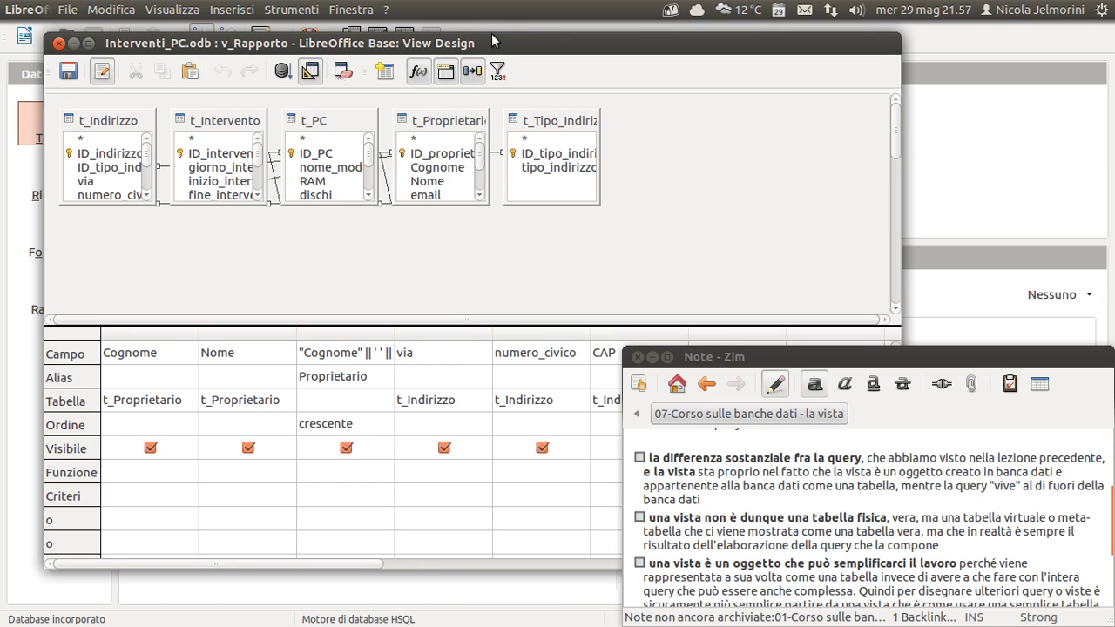
left_click_drag(494, 43, 461, 36)
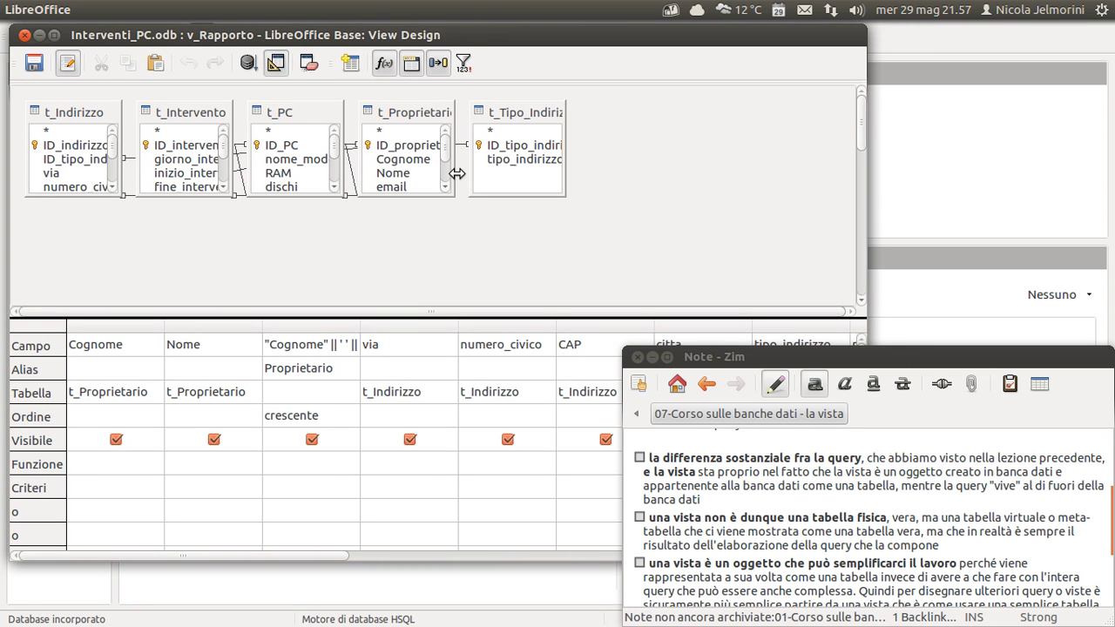
double_click(898, 351)
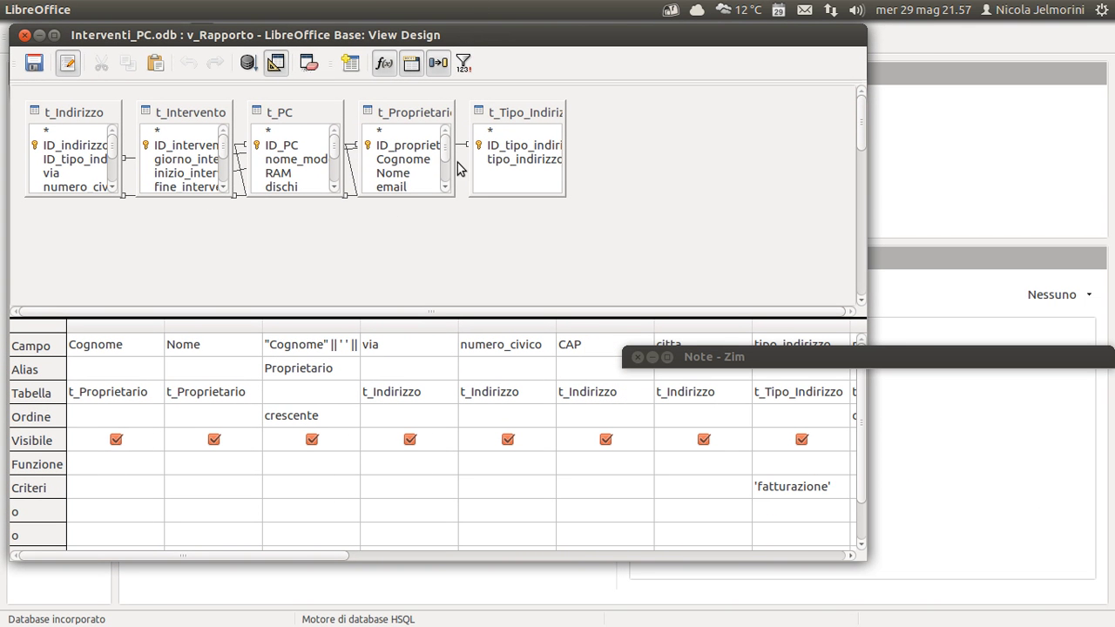
Spread the five v_Rapporto tables apart to separate their relationship lines, placing t_Tipo_Indirizzo above t_Proprietario
left_click_drag(102, 120, 105, 112)
left_click_drag(540, 114, 701, 135)
left_click_drag(433, 114, 496, 203)
left_click_drag(287, 115, 376, 102)
left_click_drag(191, 127, 217, 196)
left_click_drag(76, 105, 78, 118)
left_click_drag(188, 200, 182, 150)
left_click_drag(396, 102, 359, 169)
left_click_drag(499, 199, 548, 198)
left_click_drag(658, 150, 590, 116)
left_click_drag(349, 172, 349, 207)
left_click_drag(518, 206, 533, 216)
left_click_drag(596, 119, 513, 117)
left_click(369, 202)
left_click_drag(369, 202, 393, 172)
left_click_drag(216, 138, 195, 202)
left_click_drag(105, 122, 300, 126)
left_click_drag(199, 201, 164, 199)
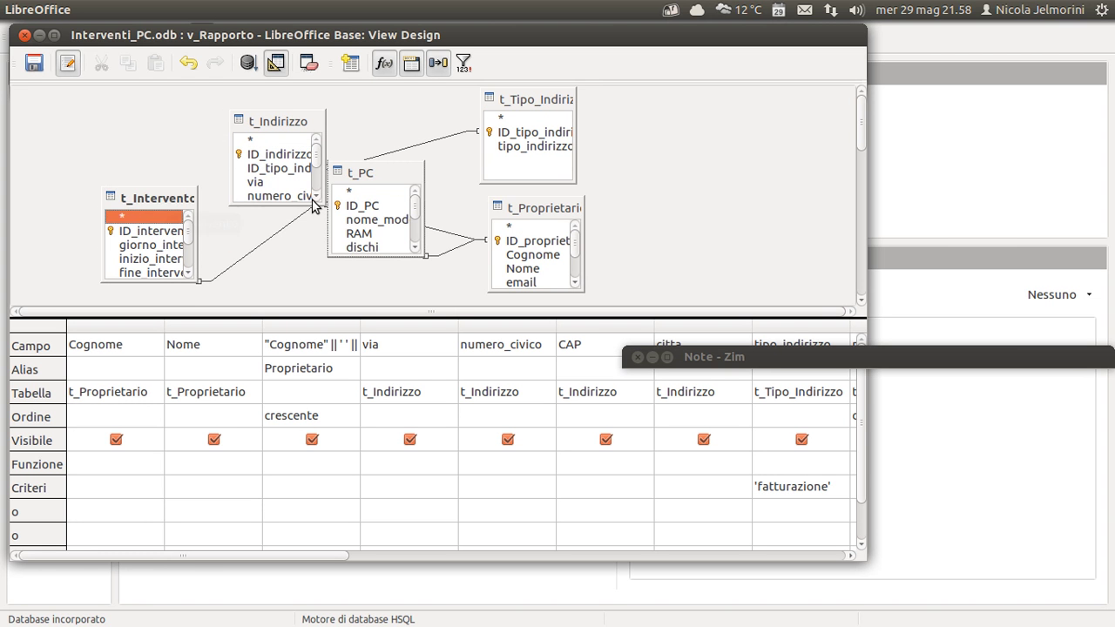
Move t_Indirizzo to the far side of t_Tipo_Indirizzo and t_Proprietario, level t_PC with t_Proprietario, and shift t_Intervento outward
left_click_drag(397, 174, 398, 209)
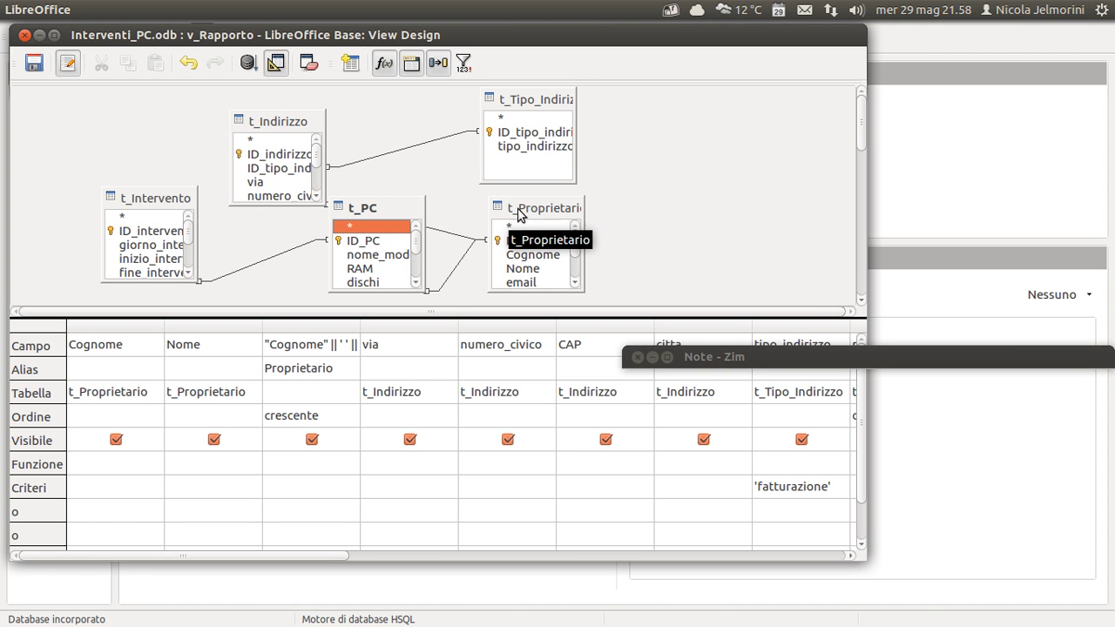
left_click_drag(536, 216, 579, 215)
left_click_drag(274, 121, 728, 127)
left_click_drag(548, 111, 588, 111)
left_click_drag(150, 200, 115, 161)
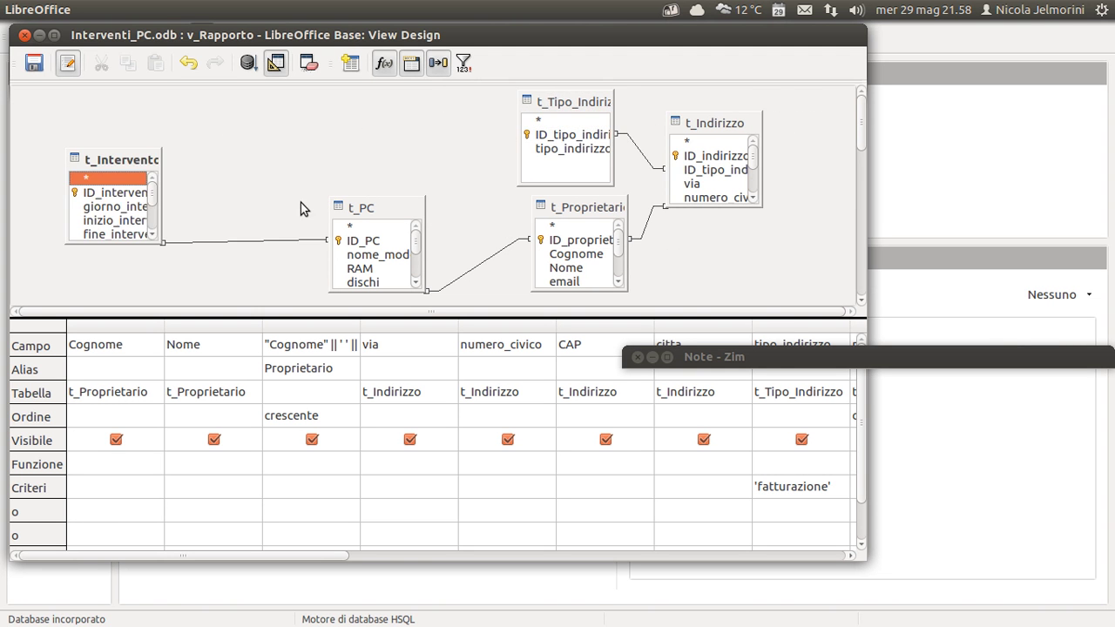
Bring the linked tables closer together from t_Intervento through t_PC and t_Proprietario to t_Indirizzo, showing the ID_PC field in t_Intervento
left_click(250, 241)
left_click_drag(401, 212, 354, 180)
left_click_drag(112, 164, 103, 150)
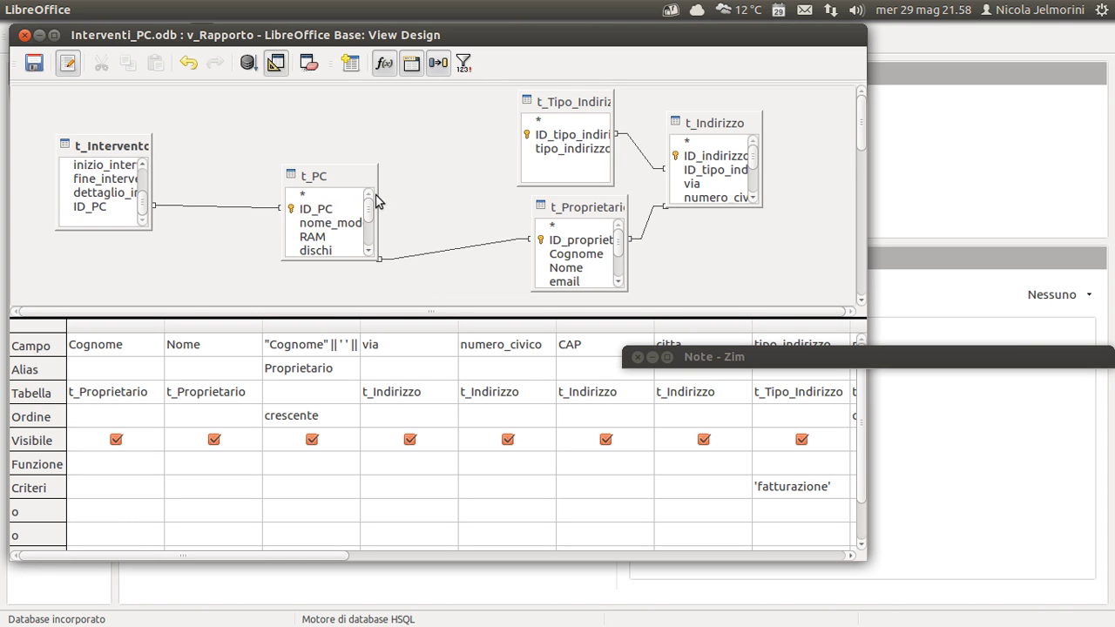
left_click_drag(579, 209, 486, 209)
left_click_drag(574, 113, 495, 112)
left_click_drag(703, 127, 669, 153)
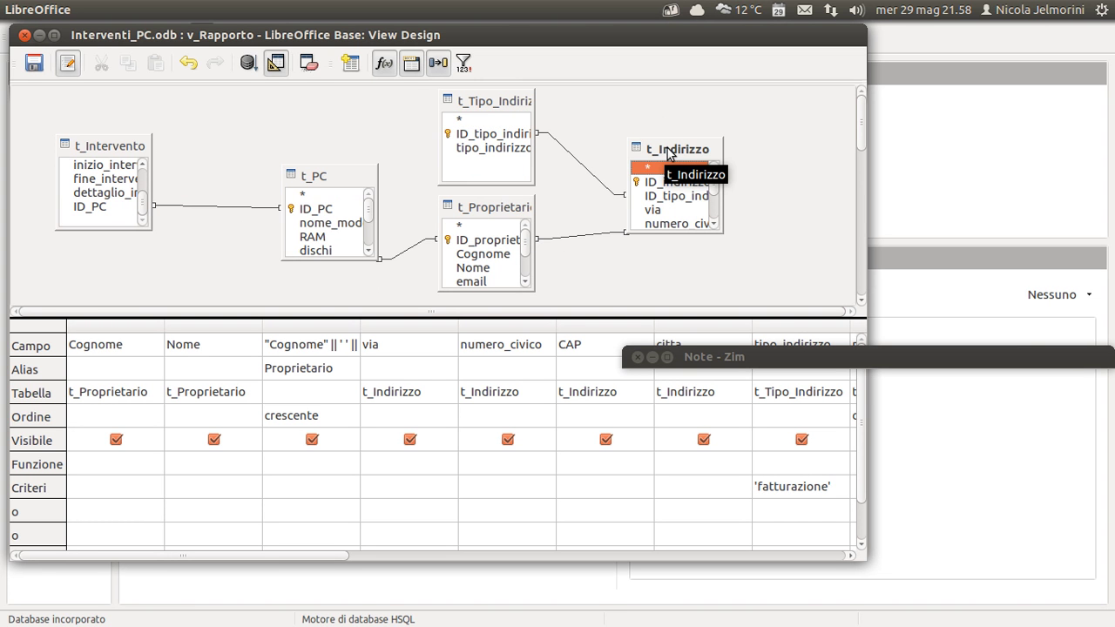
left_click_drag(331, 178, 292, 180)
Enlarge the t_Indirizzo table to show all its fields and extend the table area of the v_Rapporto design
left_click(657, 156)
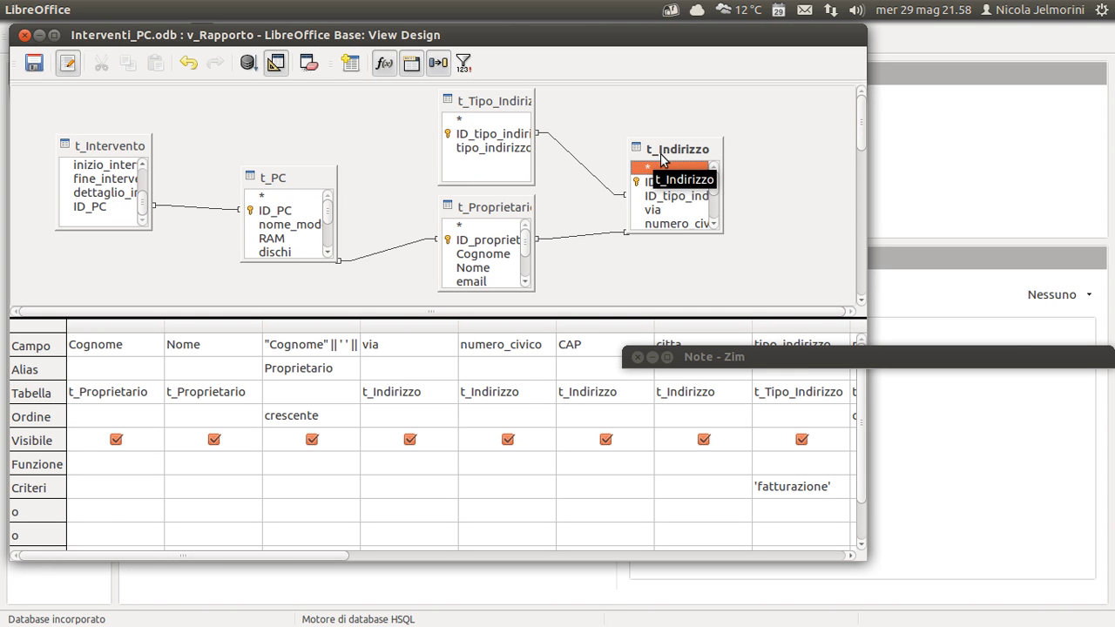
left_click_drag(700, 233, 699, 267)
scroll(715, 261, "down", 1)
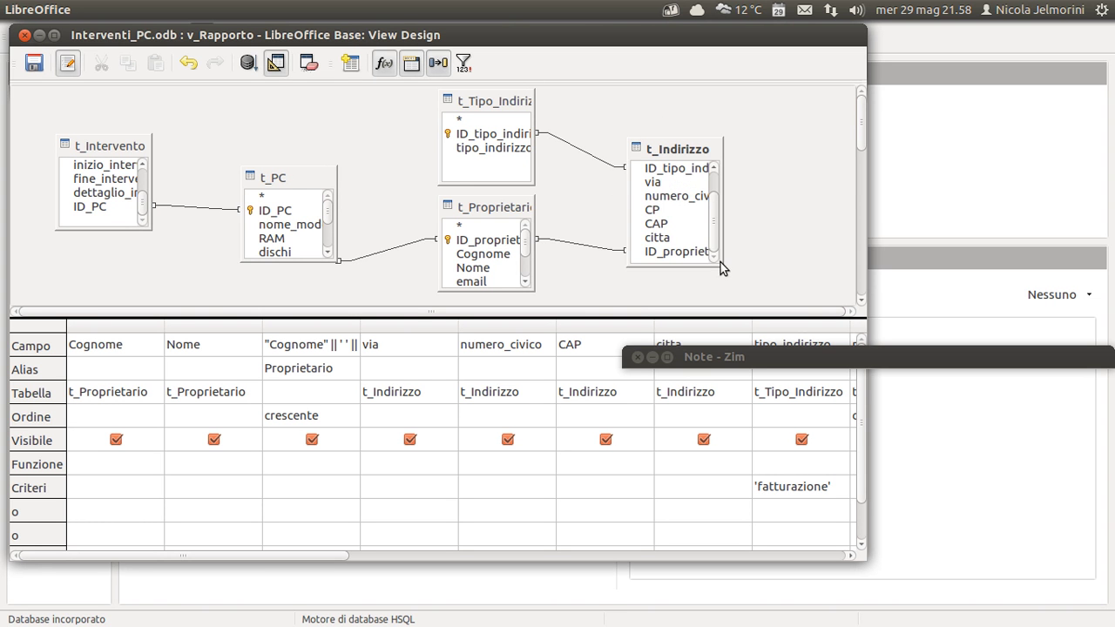
left_click_drag(677, 140, 676, 98)
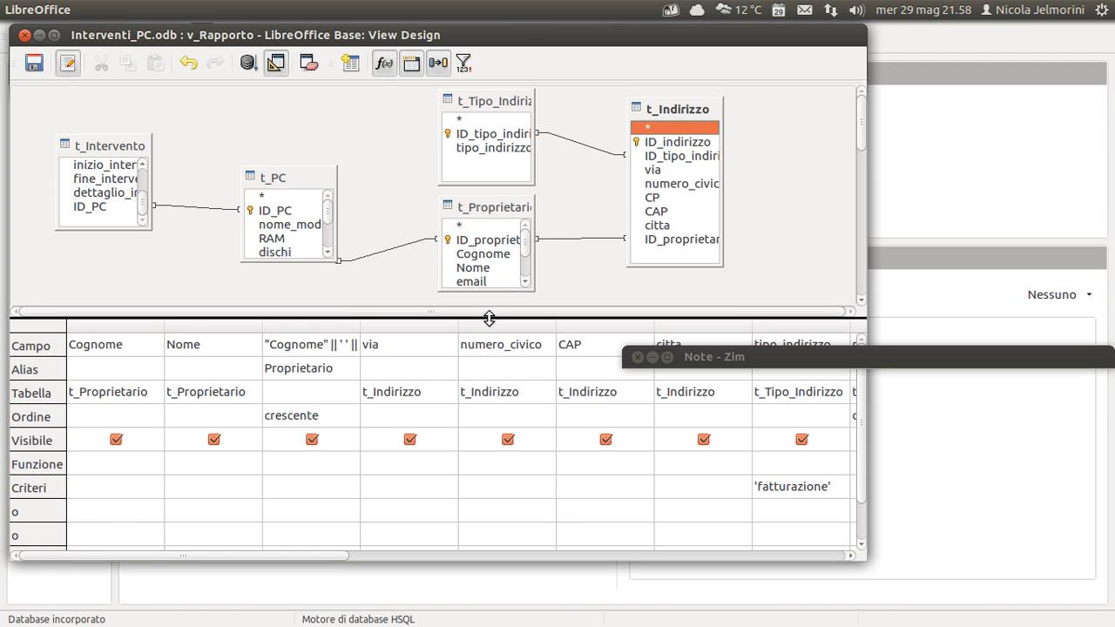
left_click_drag(489, 320, 488, 359)
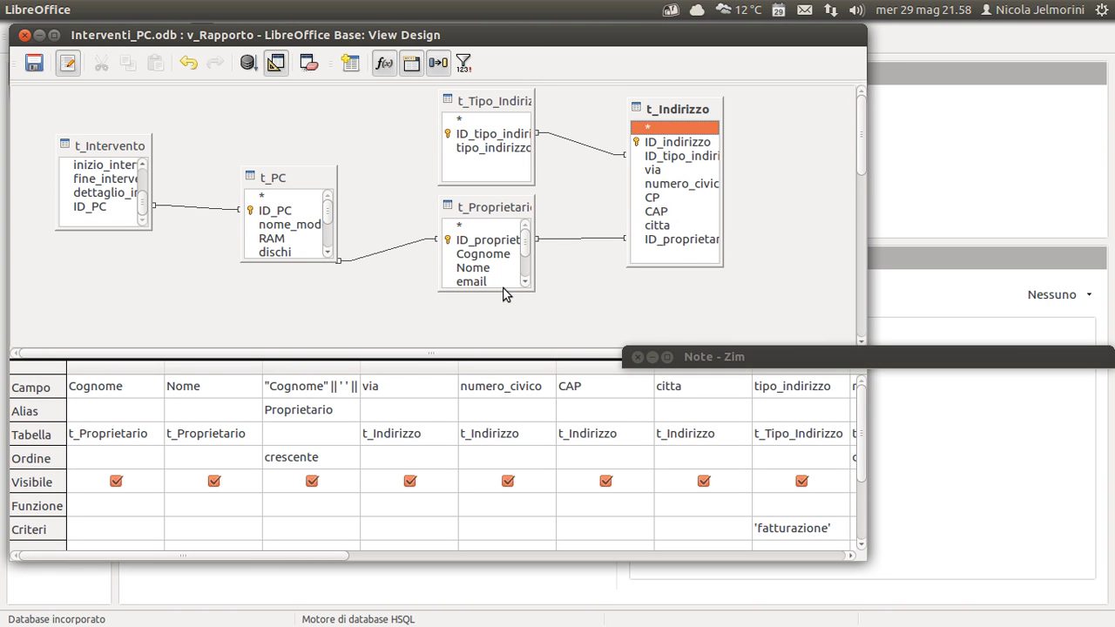
Enlarge t_Proprietario and t_PC to show all their fields, and extend t_Intervento slightly upward
left_click_drag(503, 291, 500, 323)
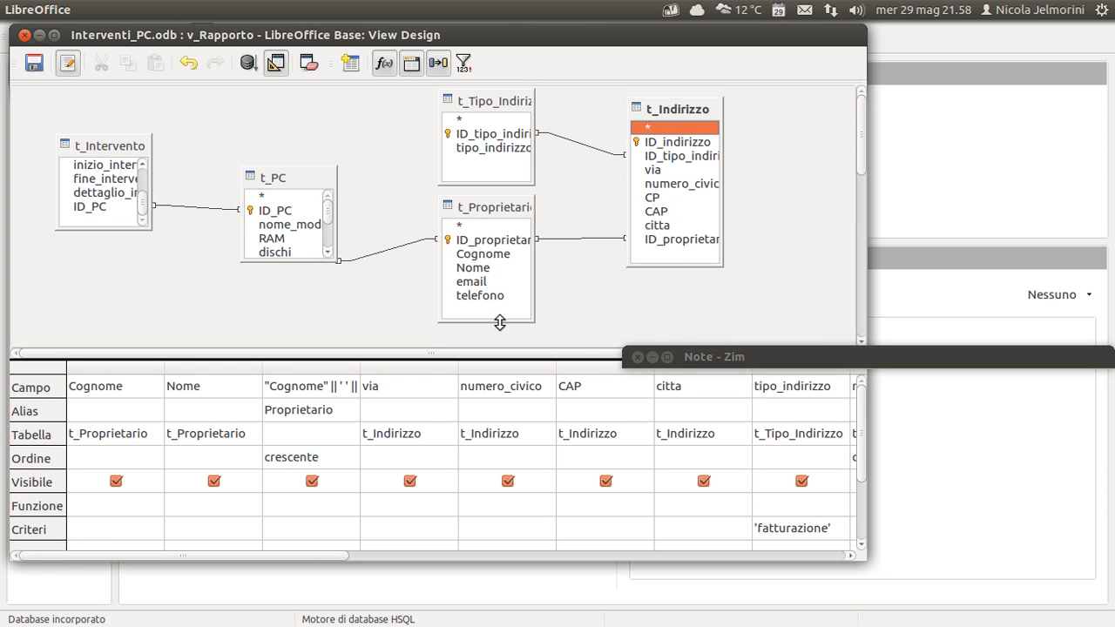
left_click_drag(273, 260, 276, 331)
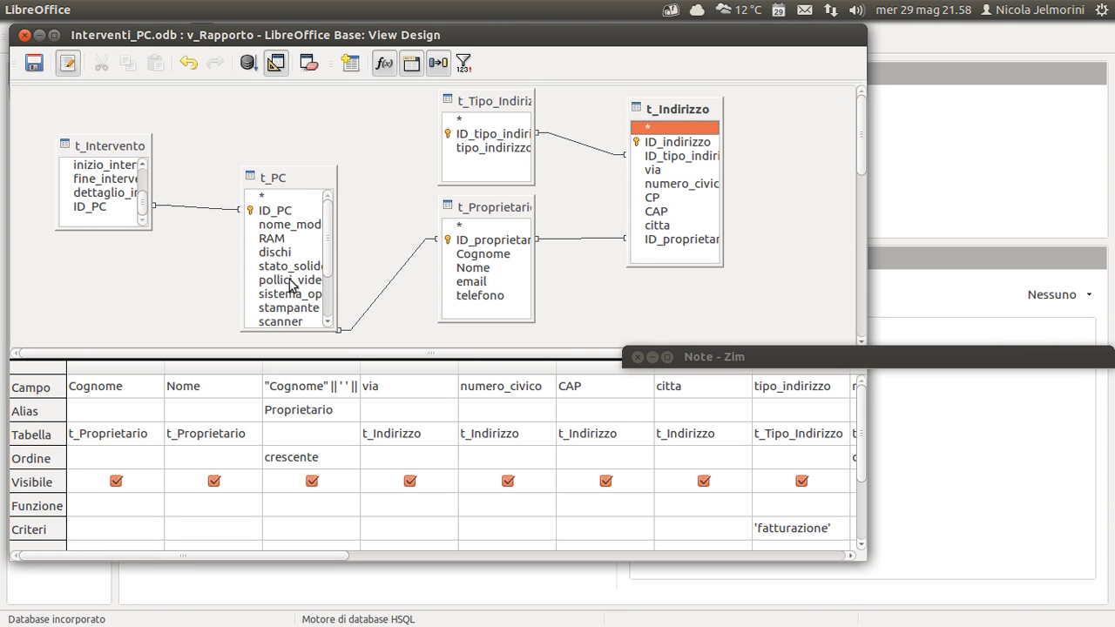
left_click_drag(294, 167, 294, 102)
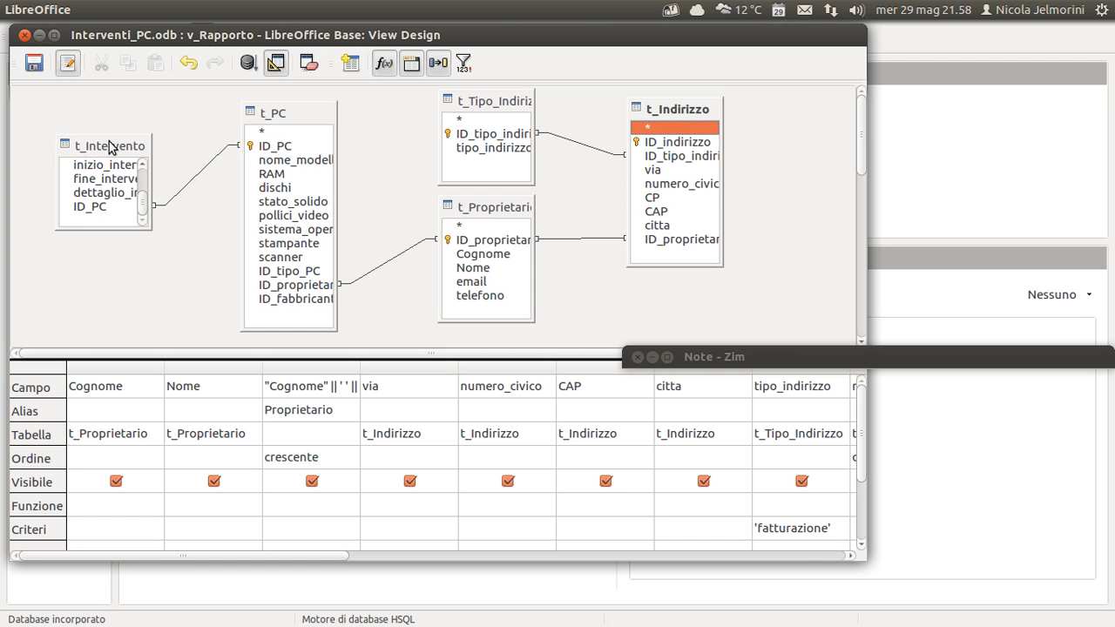
left_click_drag(110, 137, 107, 123)
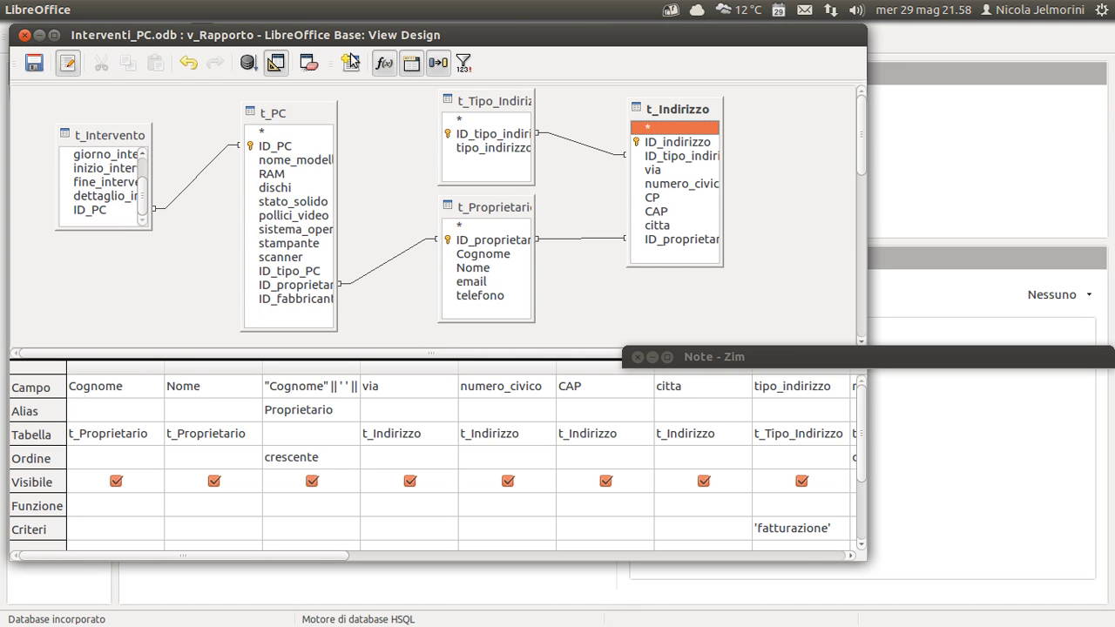
Unroll the Zim note on views to its item on the substantial difference between query and view, and return to the view design
double_click(775, 349)
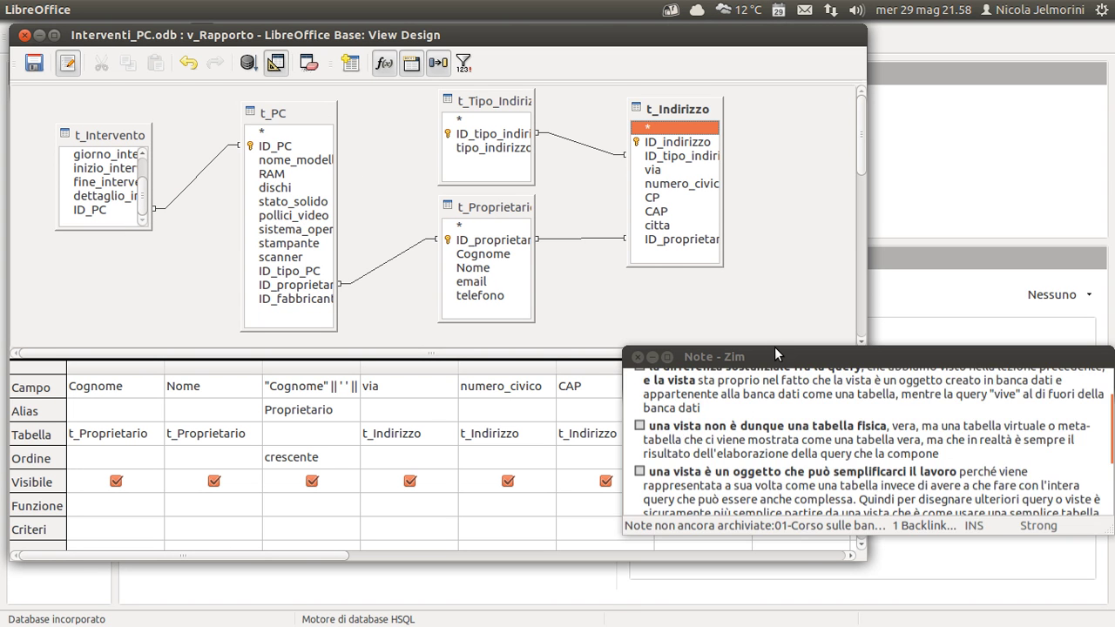
scroll(683, 440, "up", 1)
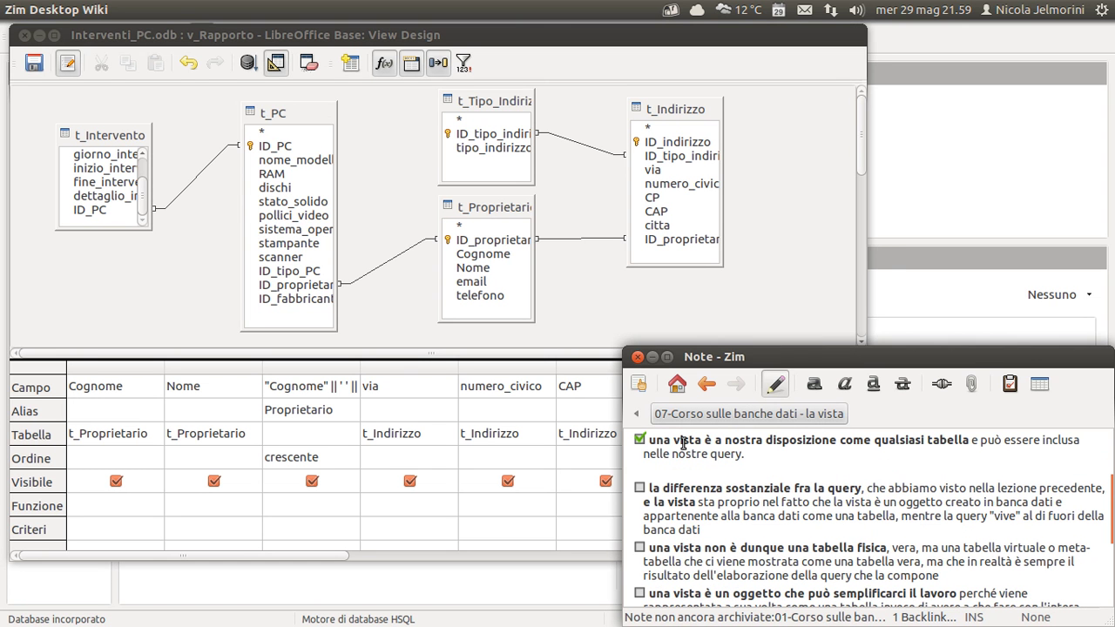
left_click(277, 114)
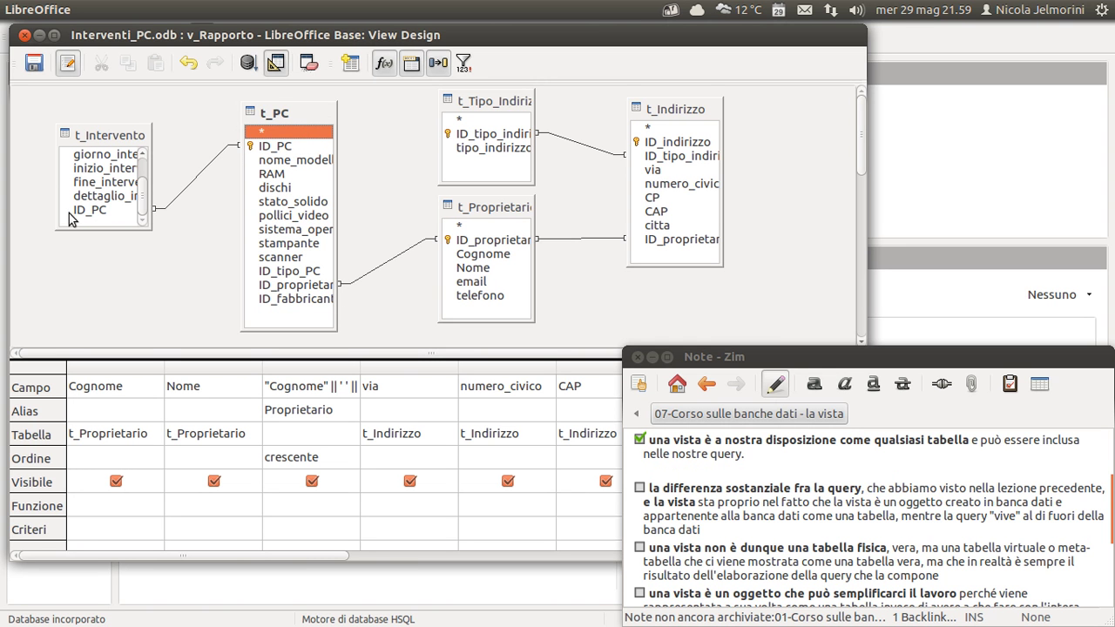
Adjust the positions of t_Intervento, t_Proprietario, t_Indirizzo and t_Tipo_Indirizzo, and widen t_Proprietario until ID_proprietario is fully readable
left_click_drag(119, 142, 111, 129)
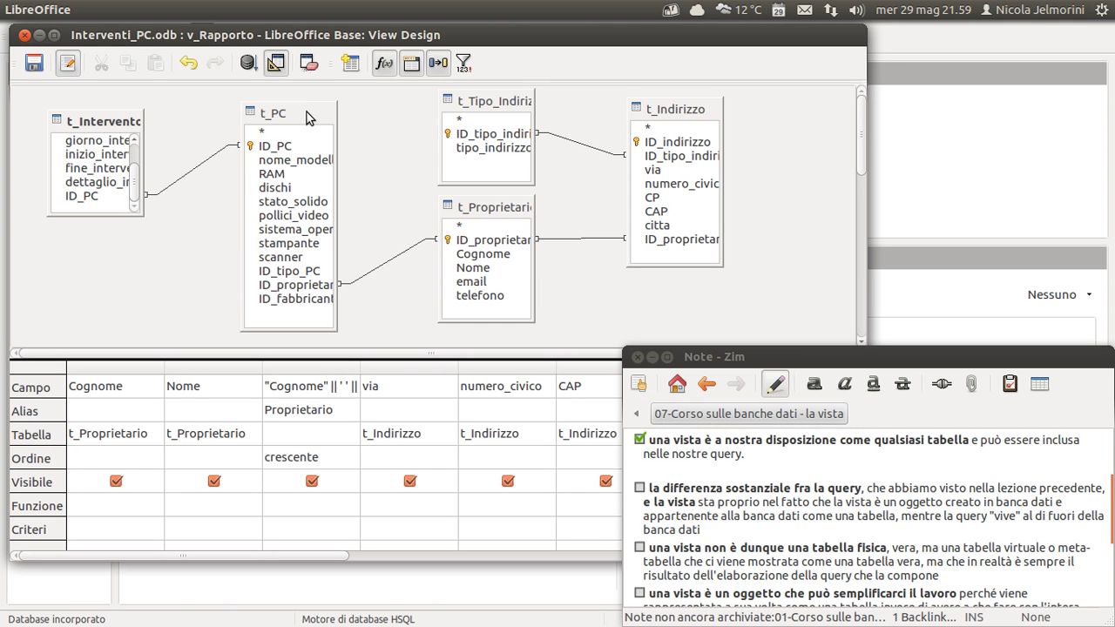
left_click_drag(511, 206, 503, 216)
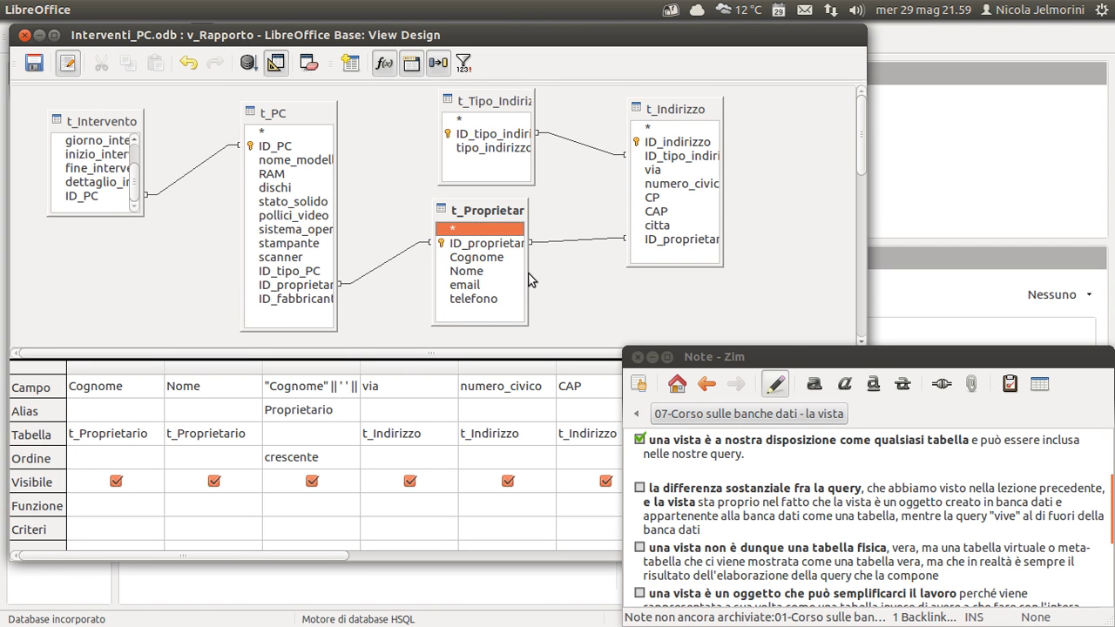
left_click_drag(527, 275, 542, 271)
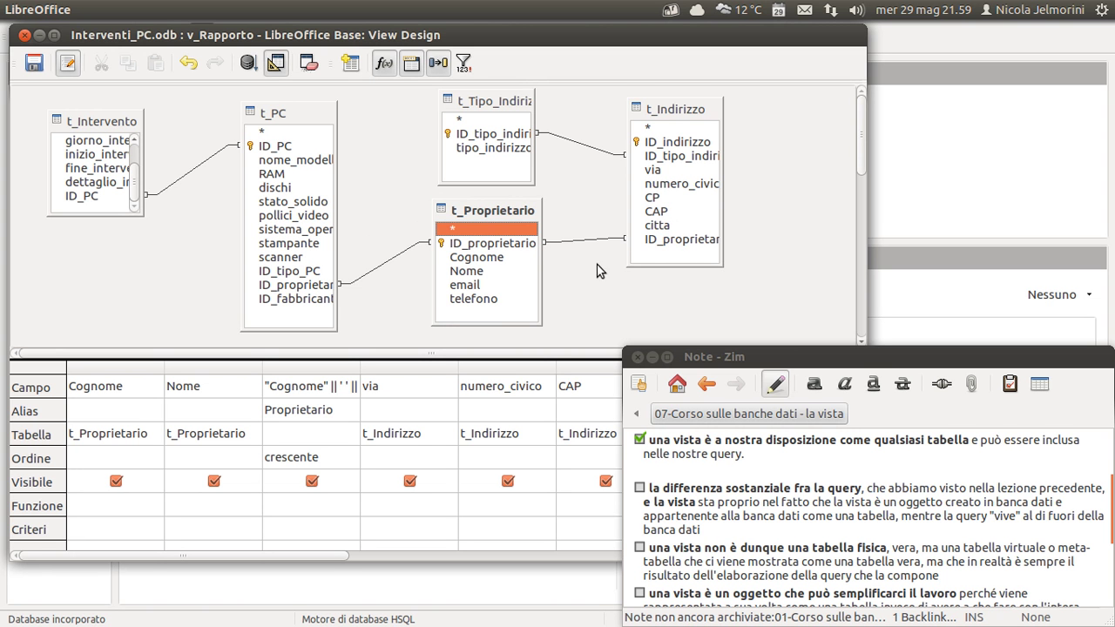
left_click_drag(661, 125, 676, 140)
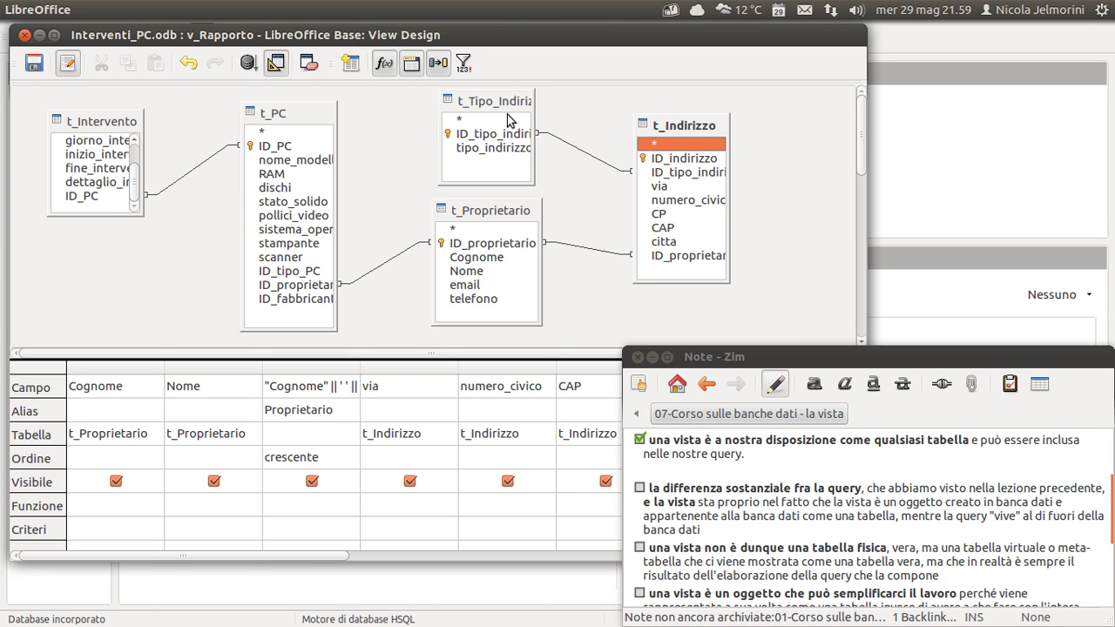
left_click_drag(514, 102, 503, 99)
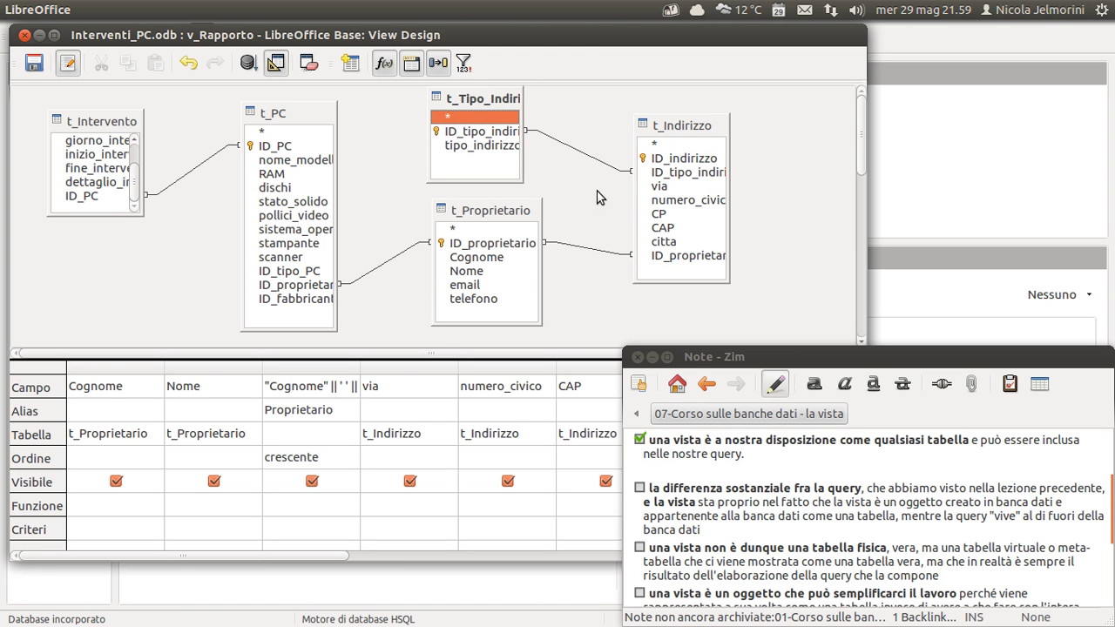
left_click_drag(673, 123, 675, 119)
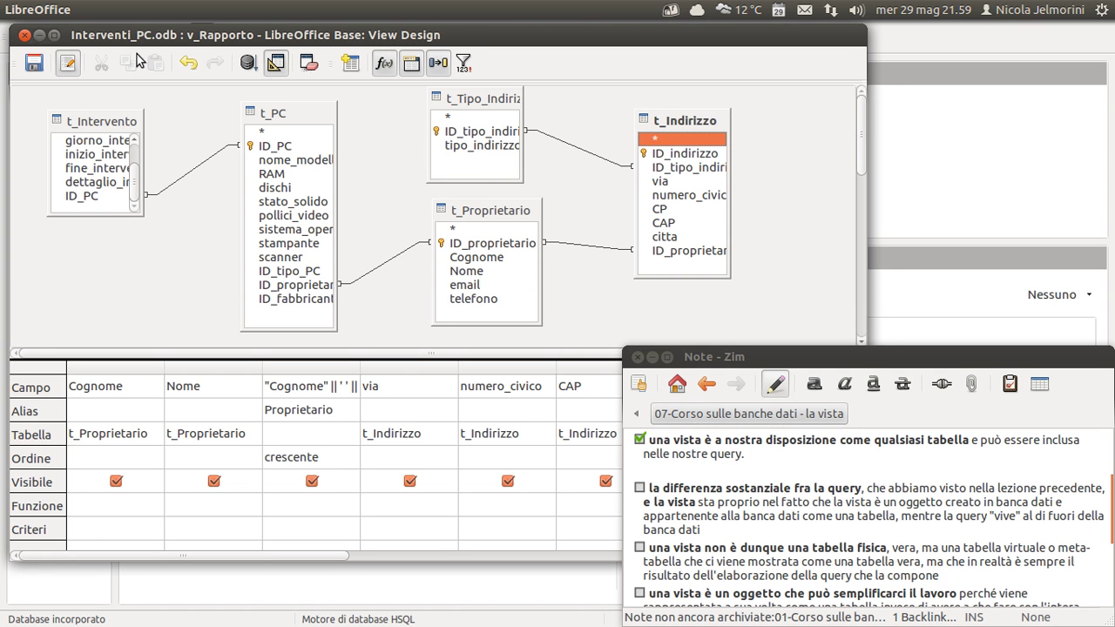
Shift the v_Rapporto design window aside to look at the object categories of the Interventi_PC database, and move it back
mouse_move(162, 35)
left_mouse_down()
mouse_move(176, 38)
mouse_move(161, 35)
left_mouse_up()
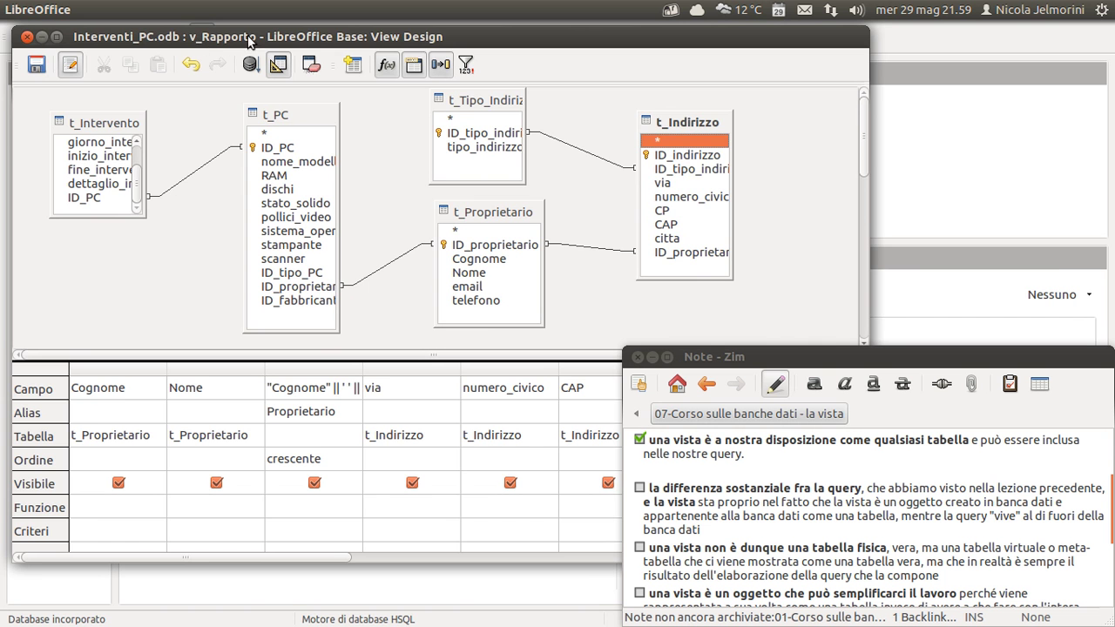
mouse_move(308, 34)
left_mouse_down()
mouse_move(492, 119)
mouse_move(523, 103)
mouse_move(339, 60)
mouse_move(277, 19)
mouse_move(322, 33)
left_mouse_up()
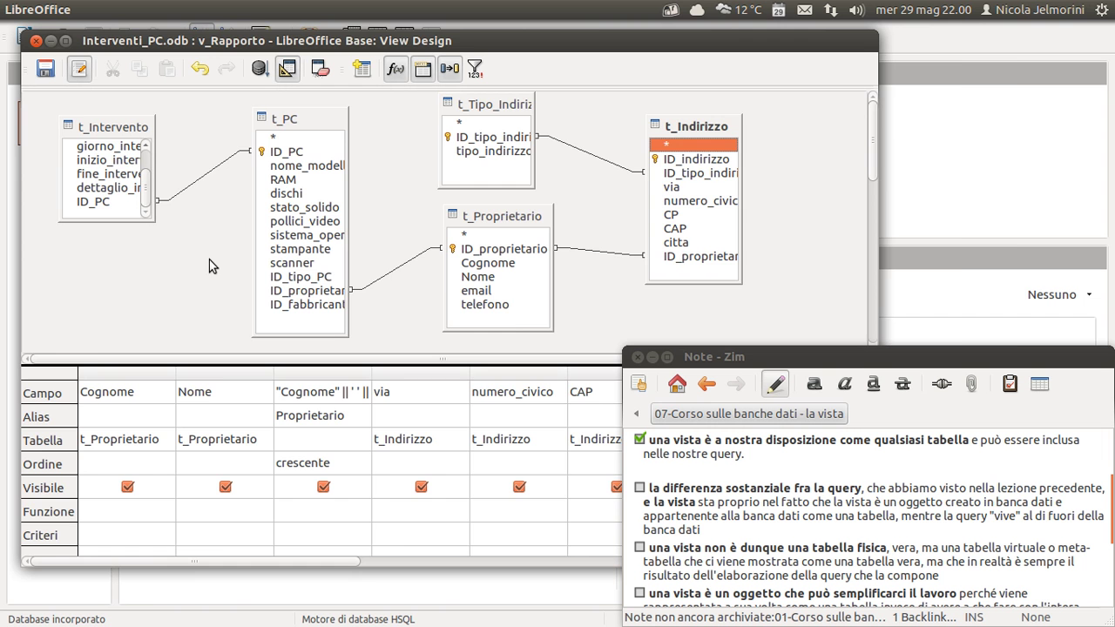
left_click_drag(277, 40, 410, 48)
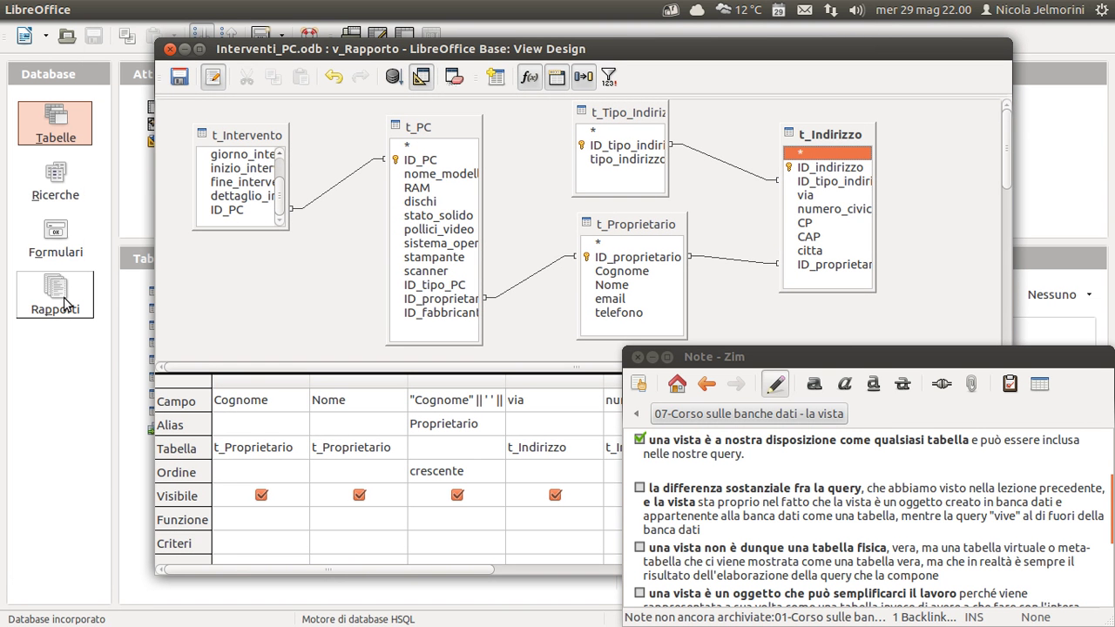
left_click_drag(417, 48, 276, 40)
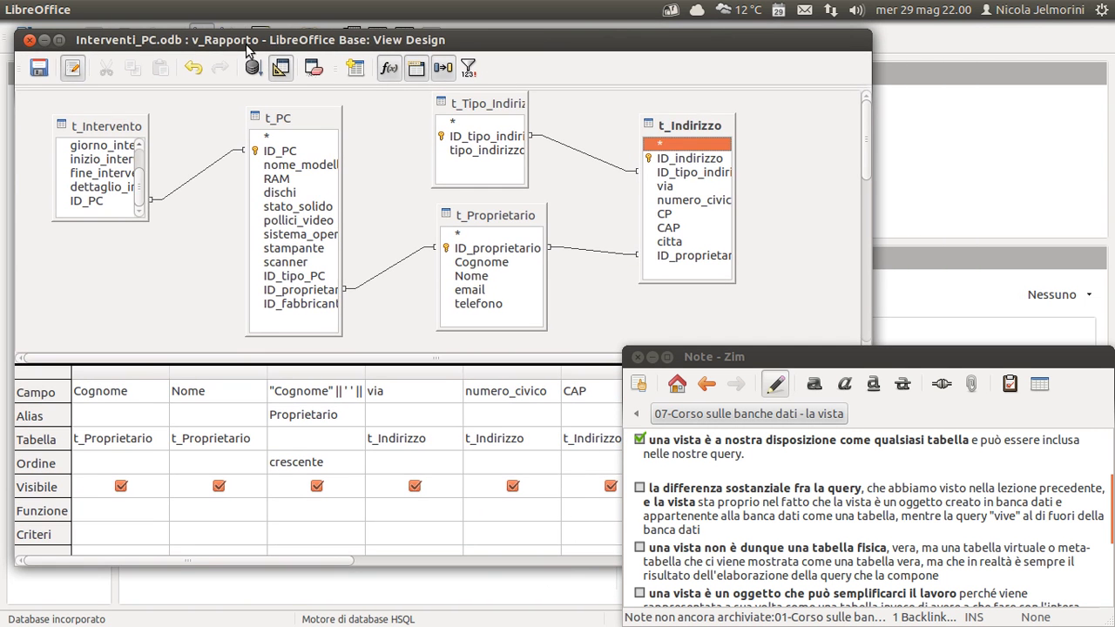
mouse_move(193, 46)
left_mouse_down()
mouse_move(380, 48)
mouse_move(178, 45)
left_mouse_up()
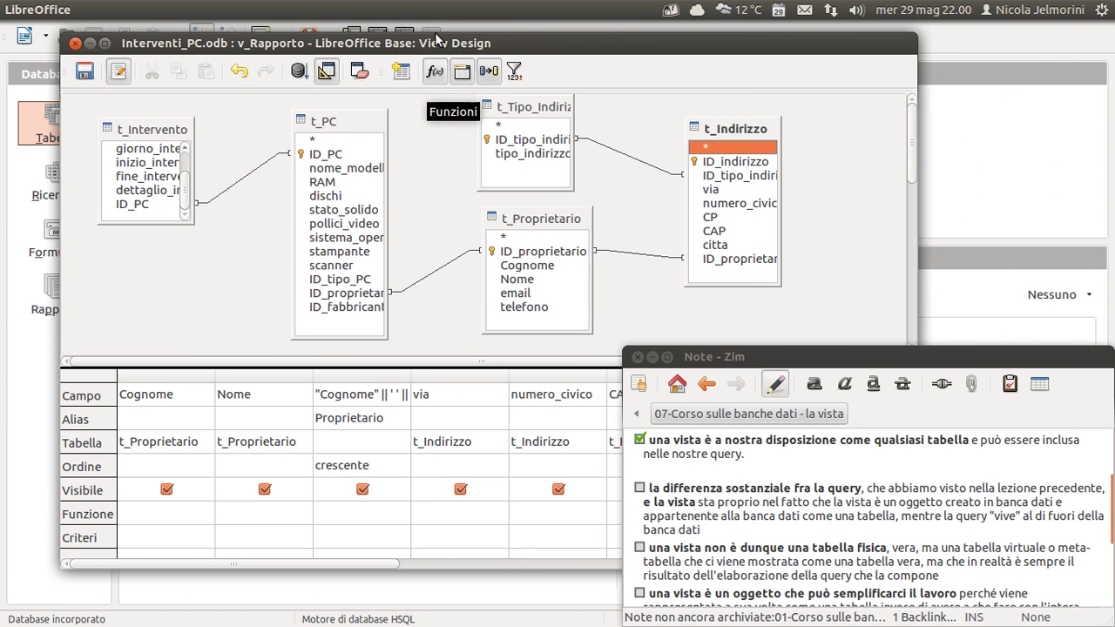
left_click_drag(431, 38, 404, 42)
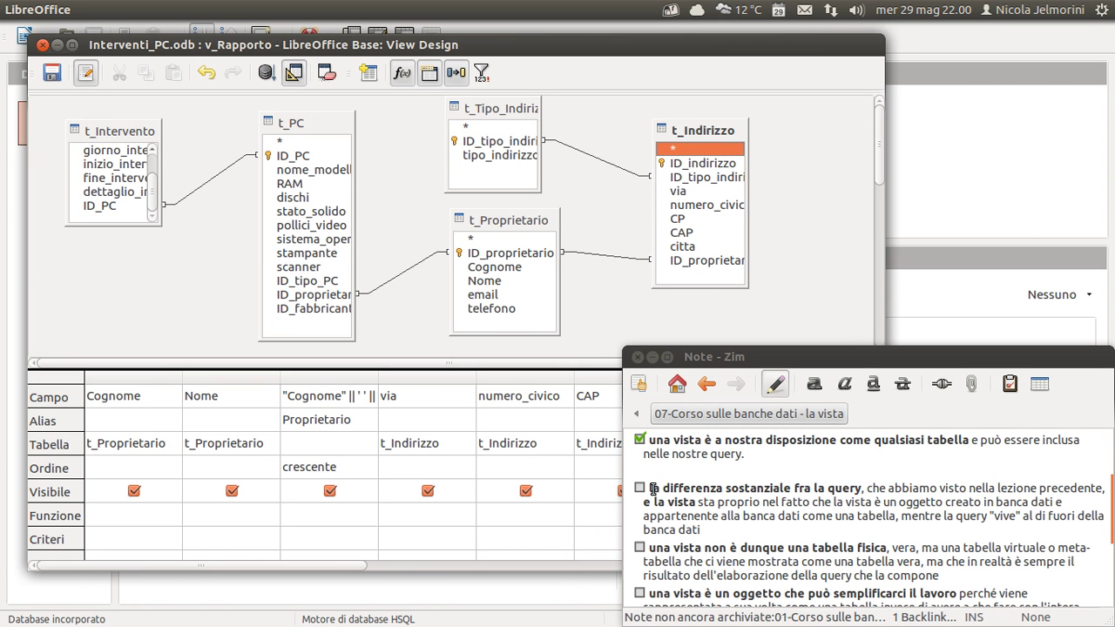
Highlight the note's passages on how the query differs from the view, and tick that checklist item
left_click_drag(652, 485, 862, 481)
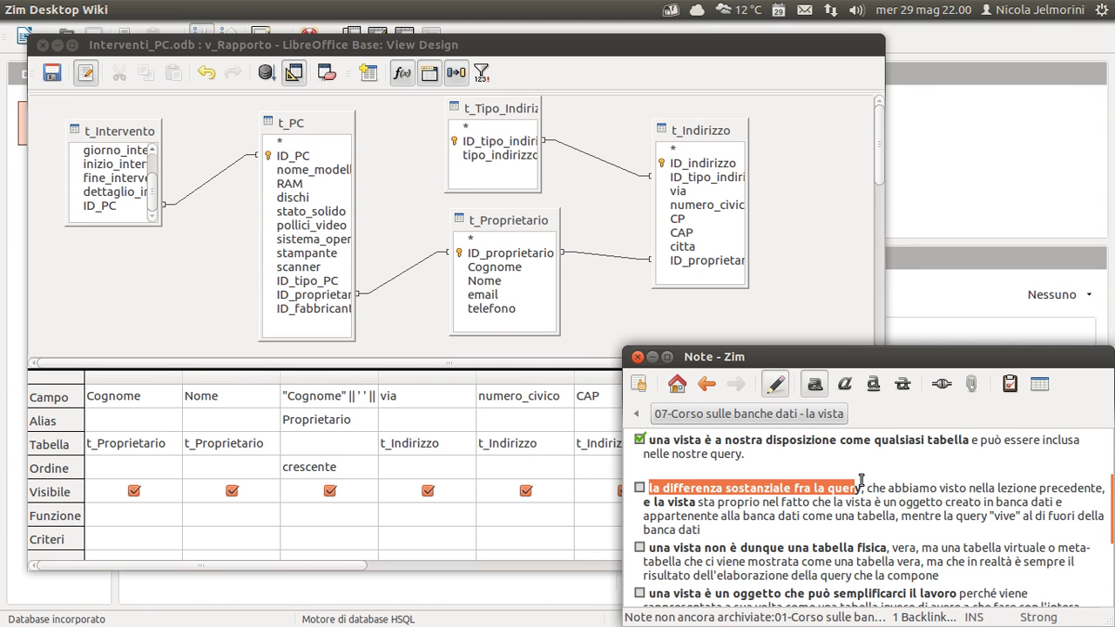
left_click_drag(696, 503, 656, 503)
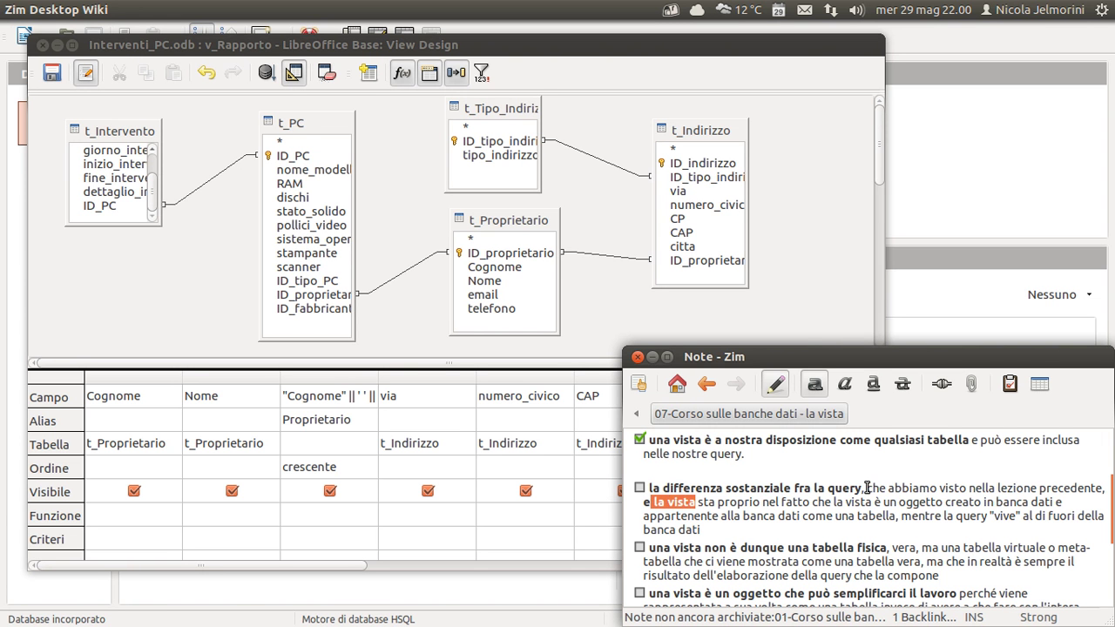
key("ctrl+b")
left_click_drag(737, 502, 893, 508)
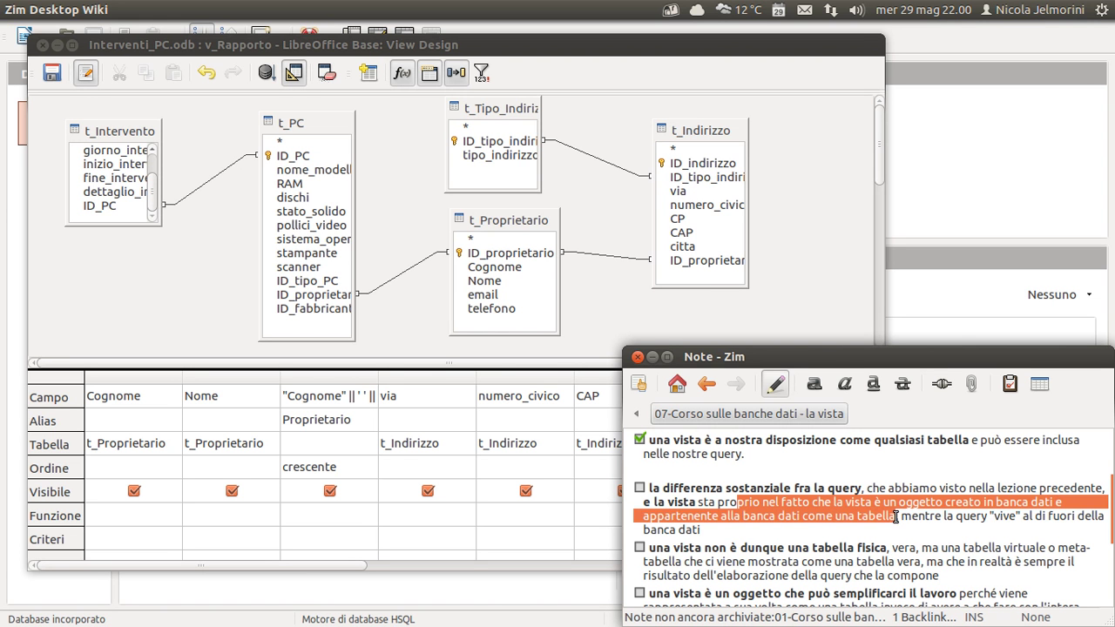
left_click_drag(903, 517, 751, 528)
left_click(728, 508)
key("F12")
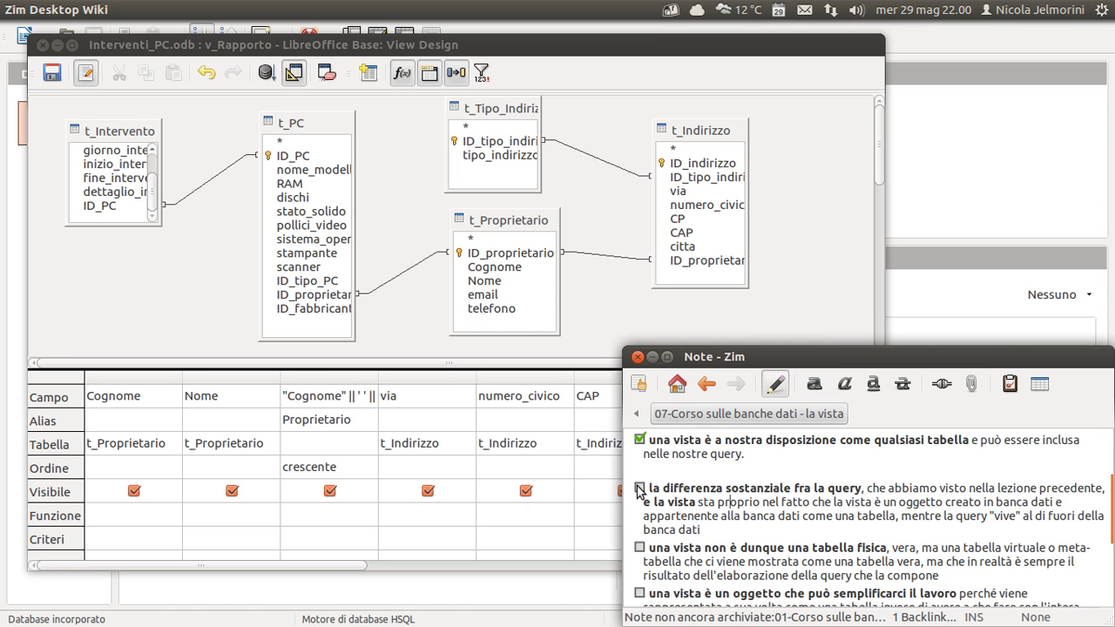
Highlight the note's statements that a view is not a physical table but is shown like one, and tick that item
scroll(752, 481, "up", 2)
scroll(752, 481, "down", 4)
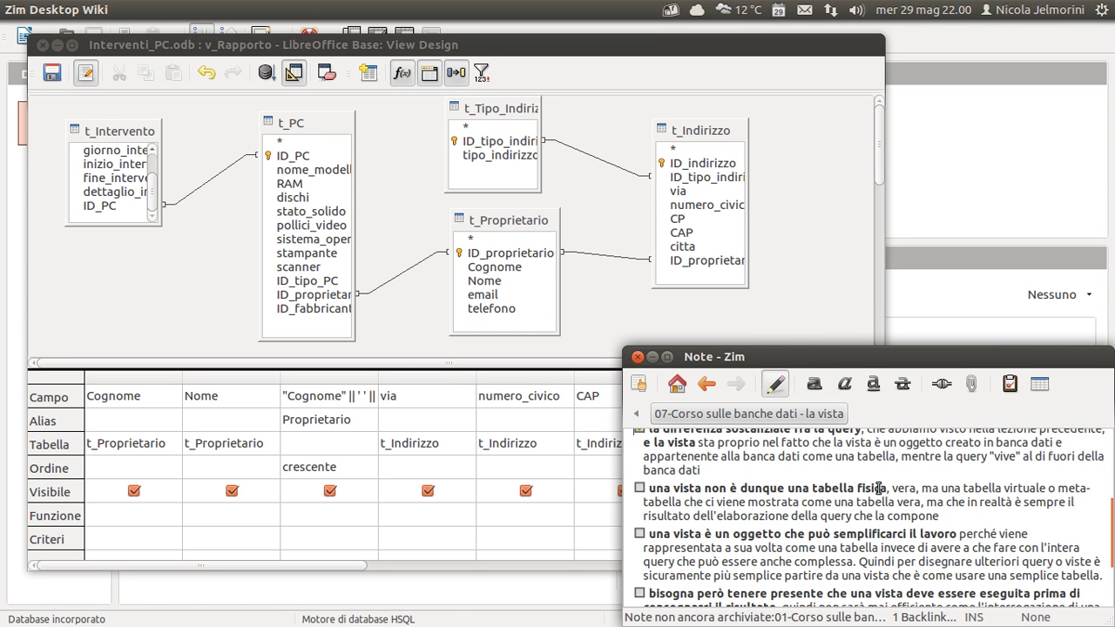
left_click_drag(887, 489, 652, 495)
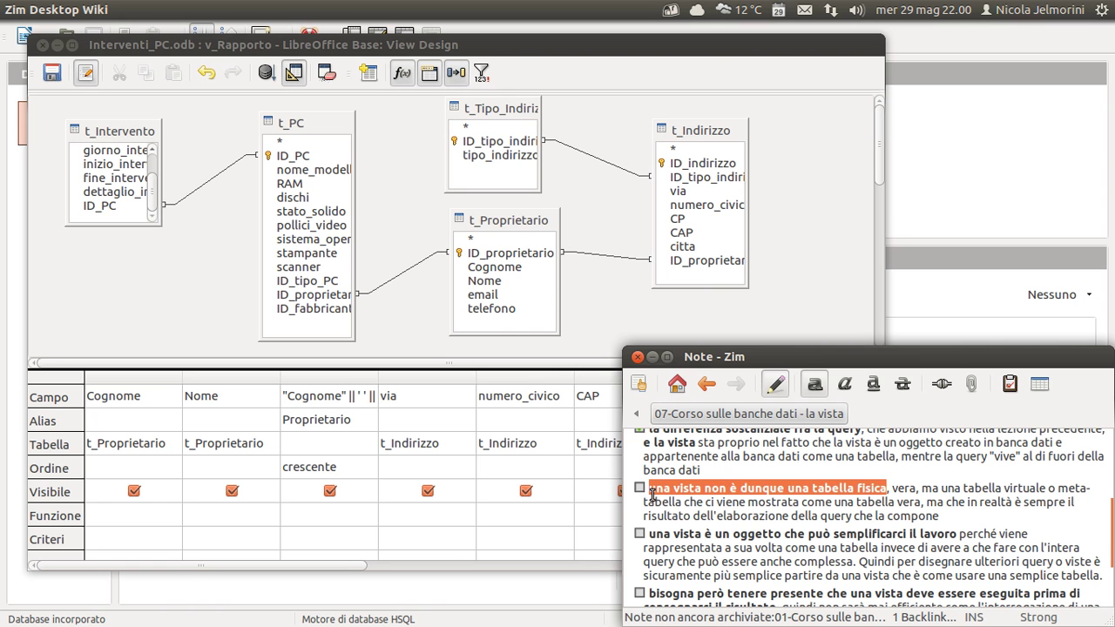
left_click(826, 486)
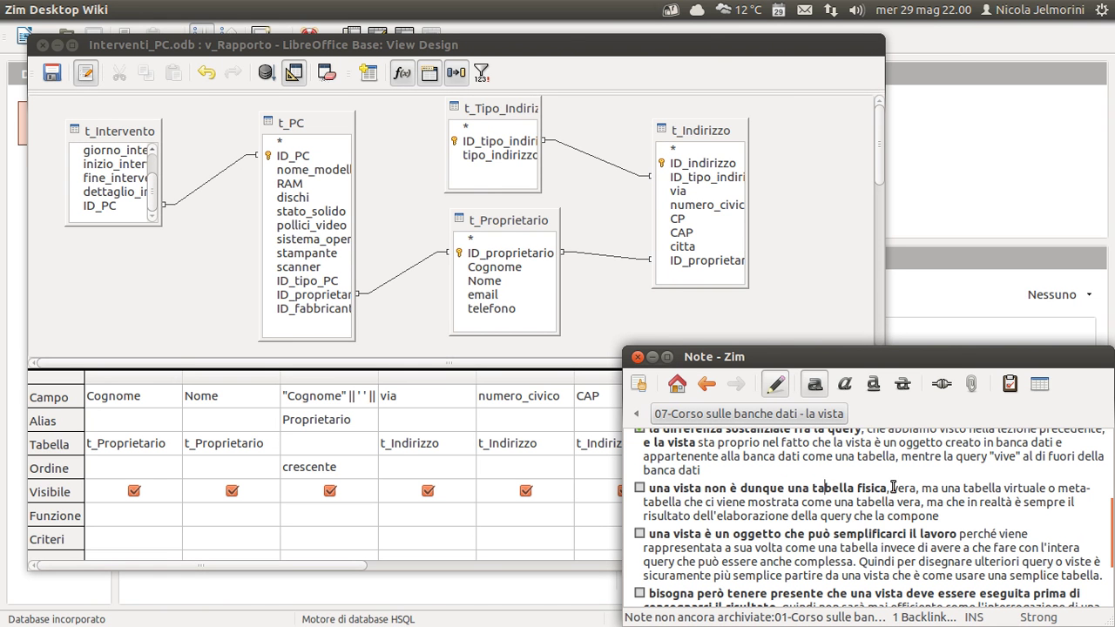
left_click_drag(893, 487, 846, 502)
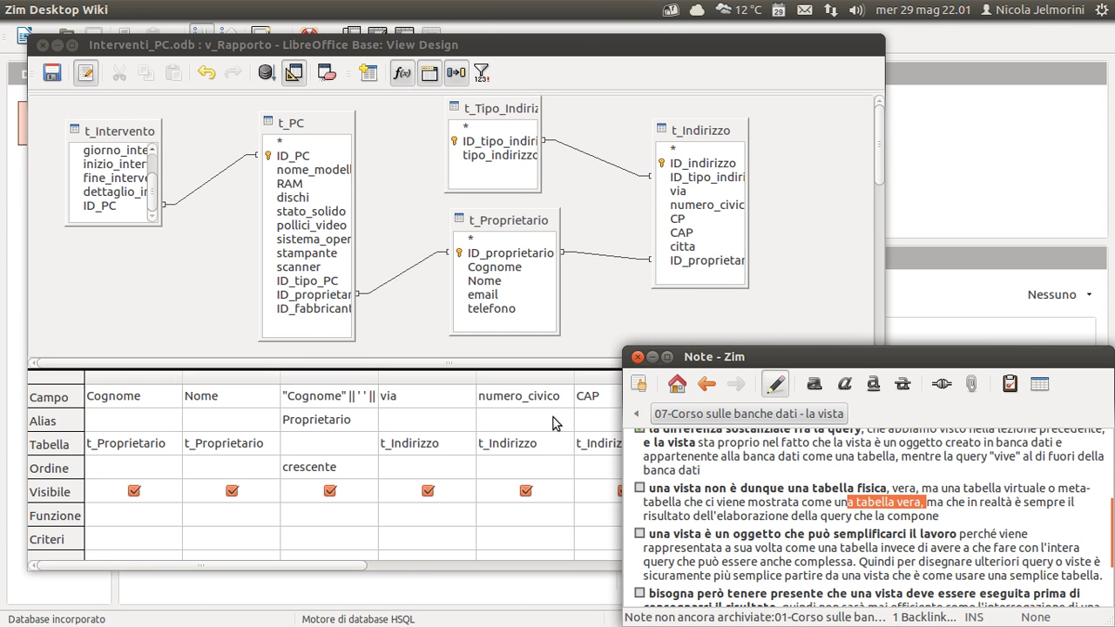
left_click(815, 500)
left_click(640, 489)
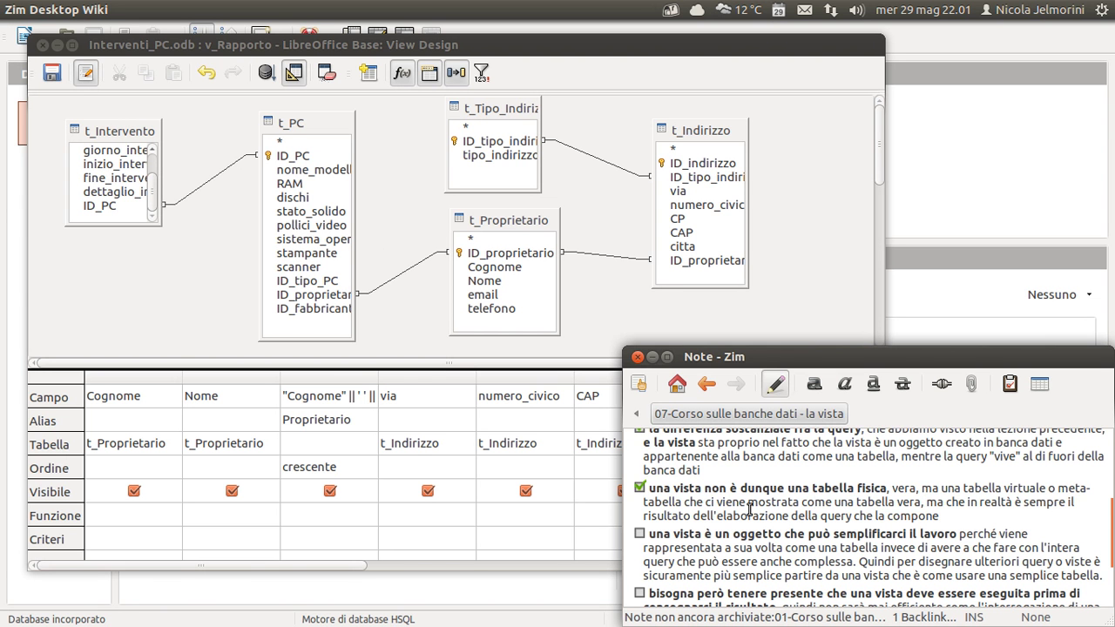
Highlight the note's statement "una vista è un oggetto che può semplificarci il lavoro"
scroll(751, 510, "down", 2)
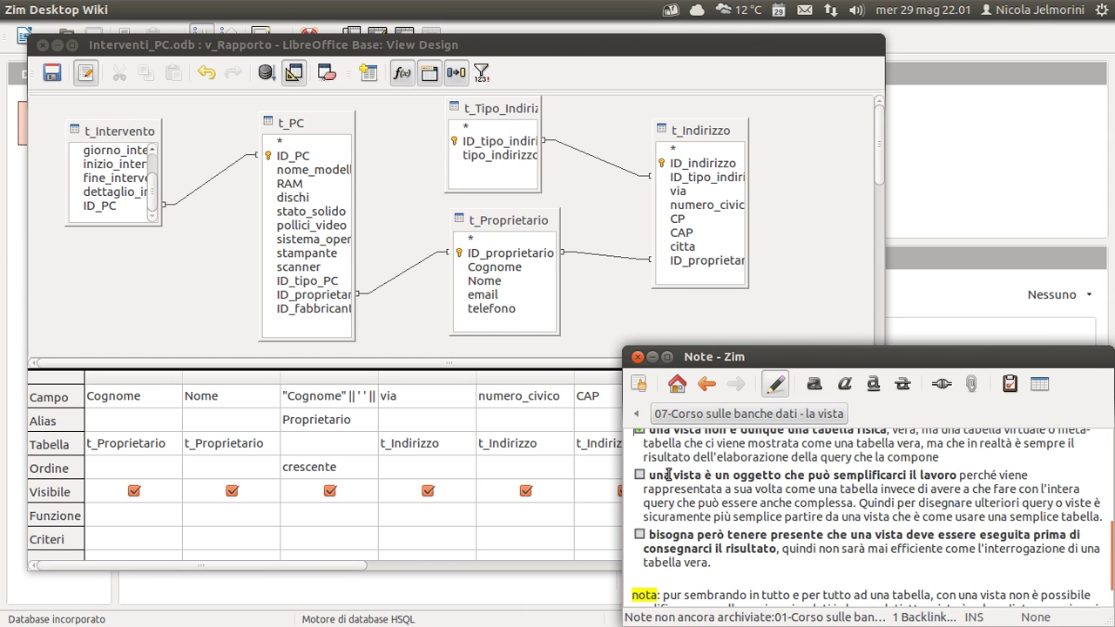
left_click_drag(671, 475, 955, 473)
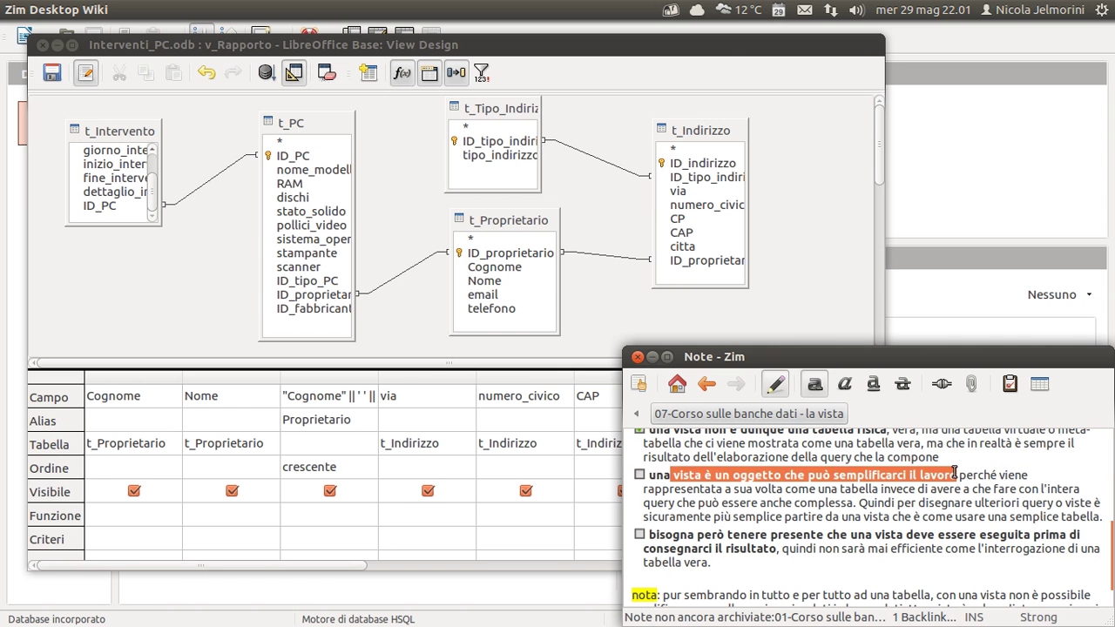
left_click(974, 475)
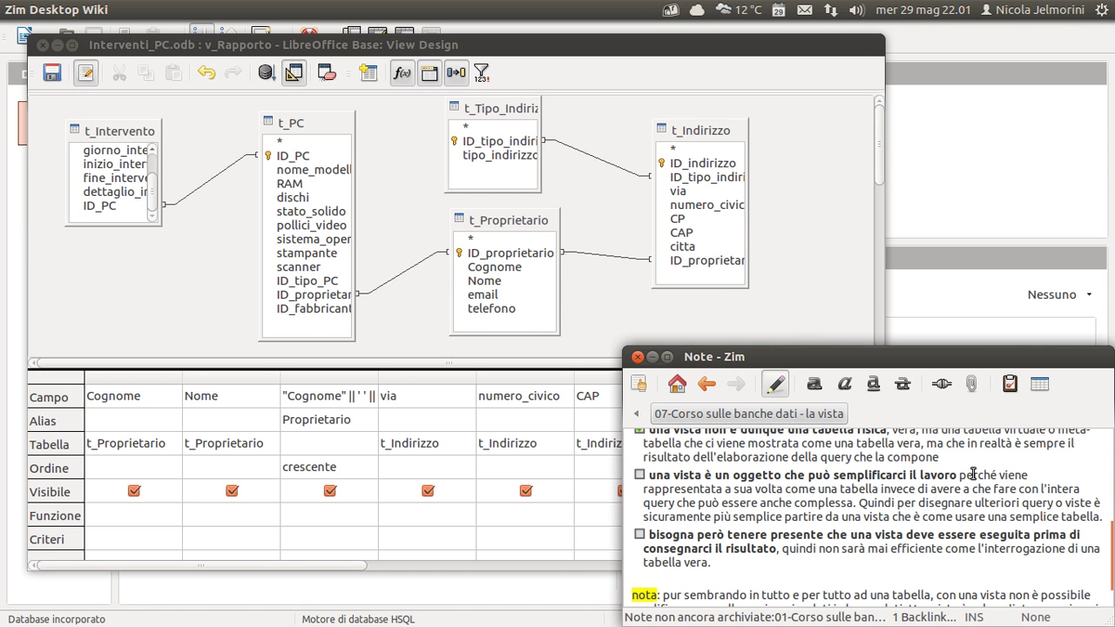
Add the v_Rapporto view to the design as a source table, place it over t_Intervento and enlarge it to list its fields
left_click_drag(170, 49, 235, 78)
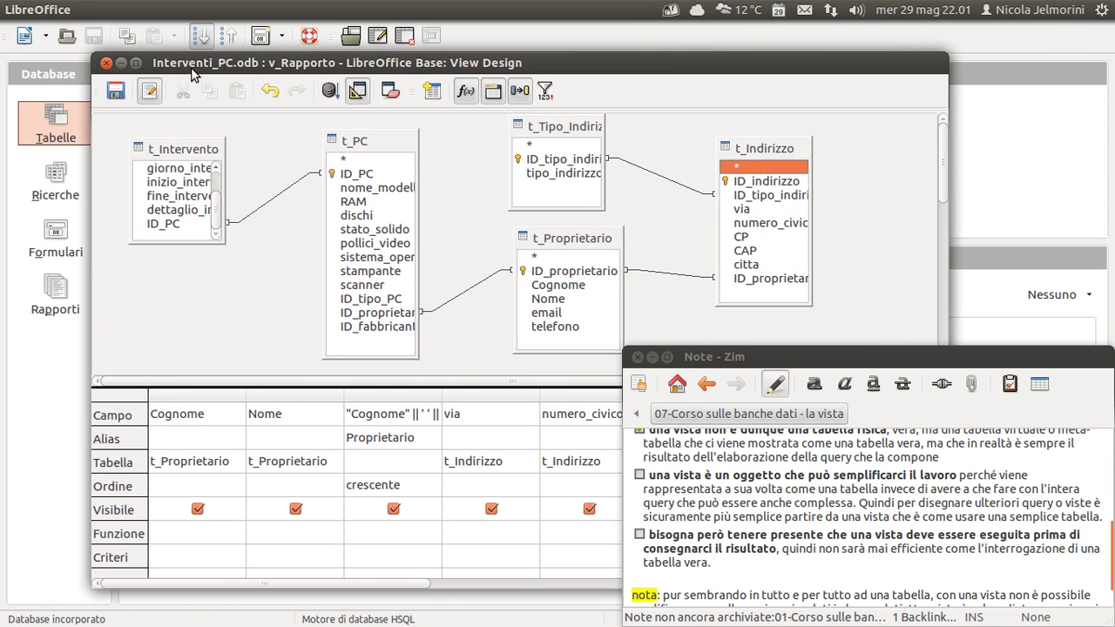
left_click(430, 92)
left_click(440, 363)
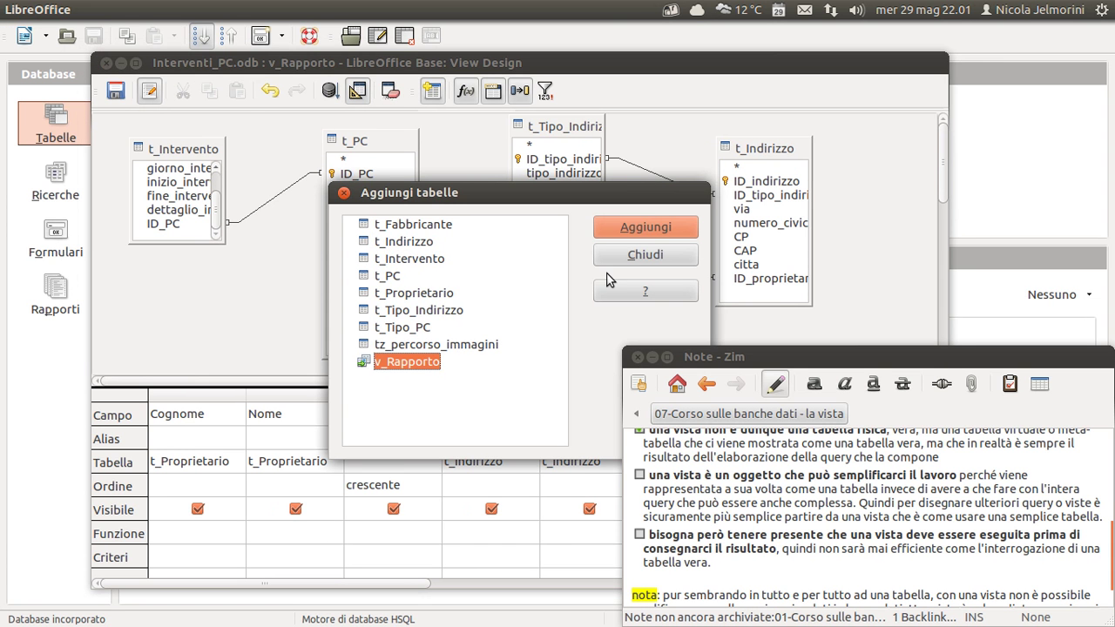
left_click(653, 226)
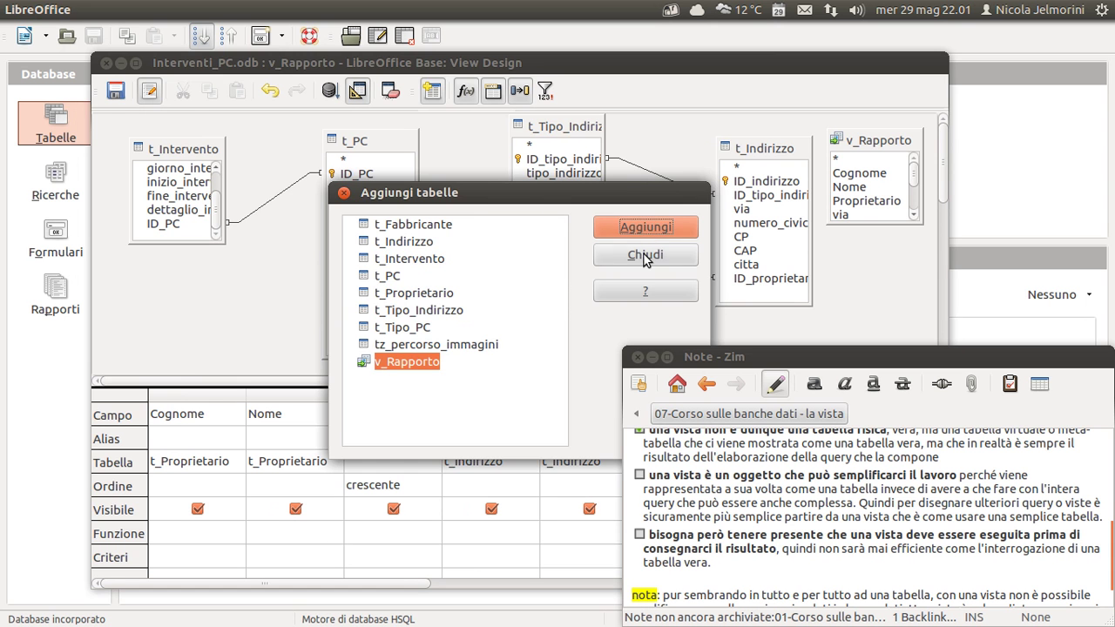
key("Escape")
left_click_drag(897, 139, 250, 121)
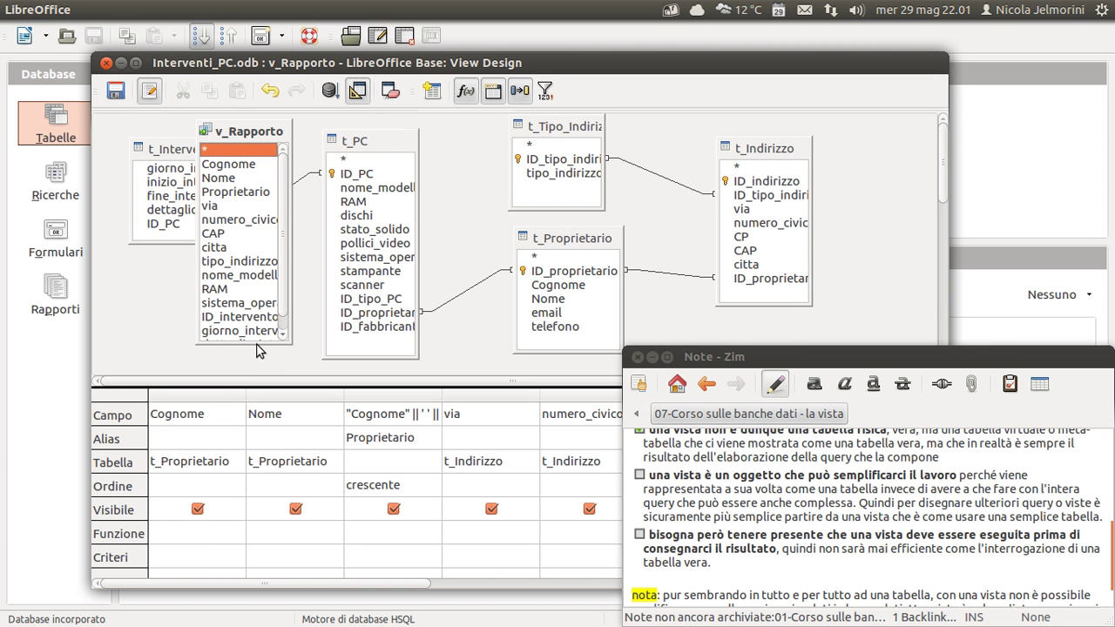
Enlarge the v_Rapporto box until all its fields and their full names fit, and move it over t_PC
left_click_drag(256, 345, 256, 366)
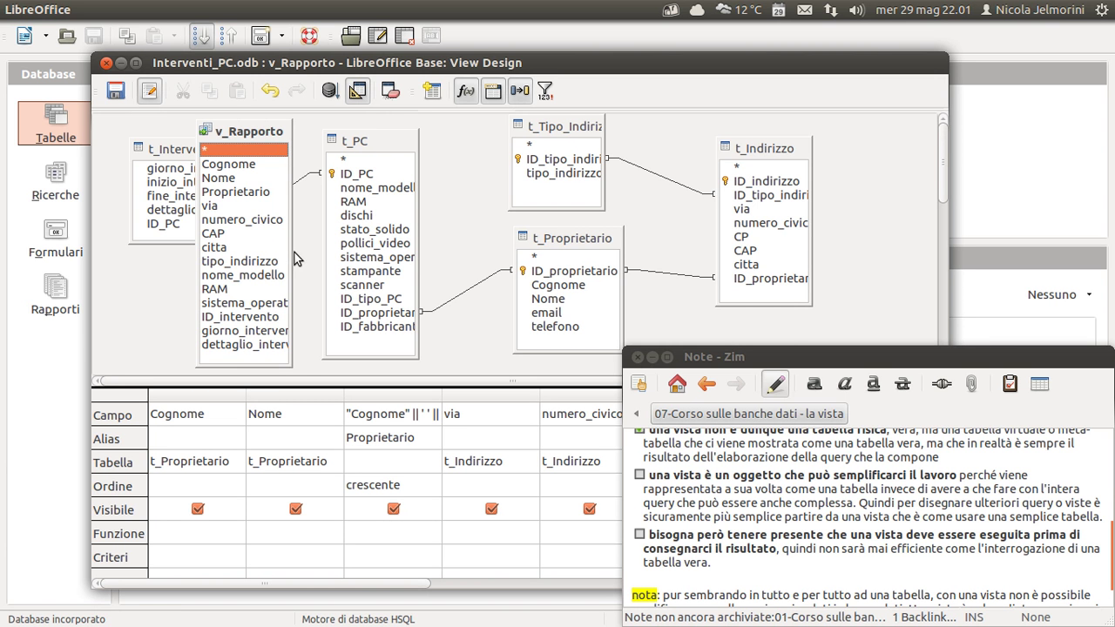
left_click_drag(293, 258, 305, 252)
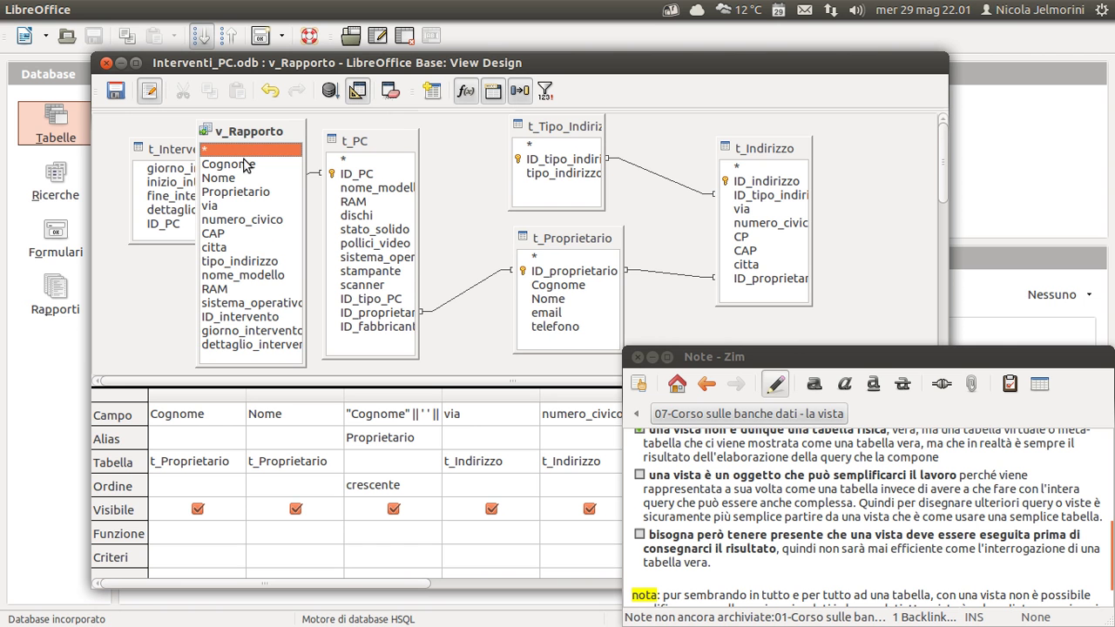
mouse_move(259, 135)
left_mouse_down()
mouse_move(246, 139)
mouse_move(263, 136)
mouse_move(251, 200)
mouse_move(266, 117)
mouse_move(263, 134)
left_mouse_up()
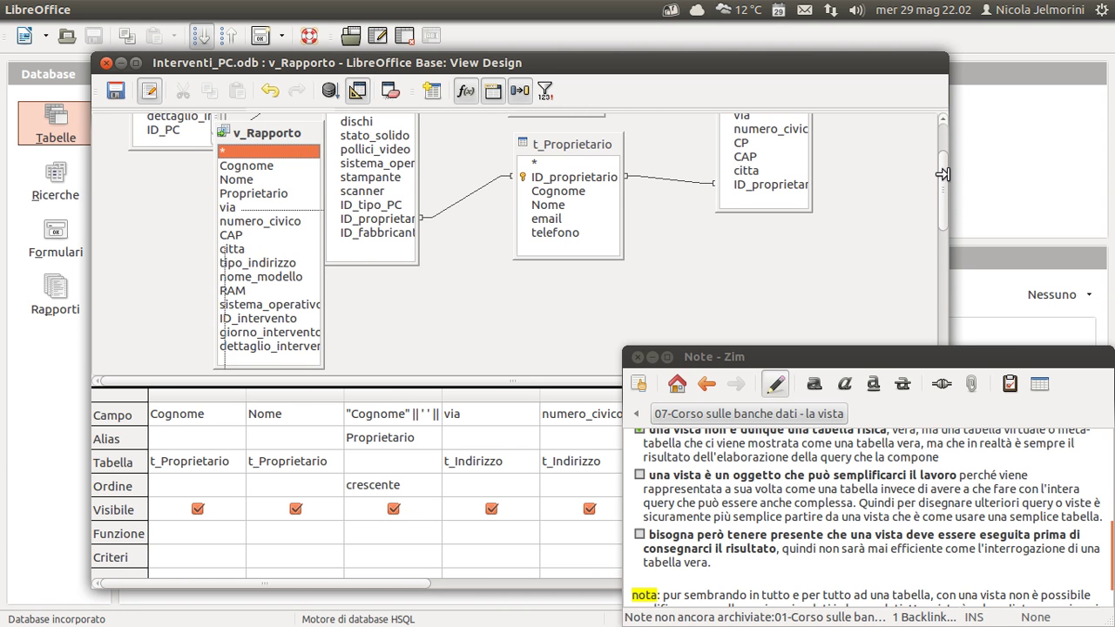
scroll(943, 174, "up", 3)
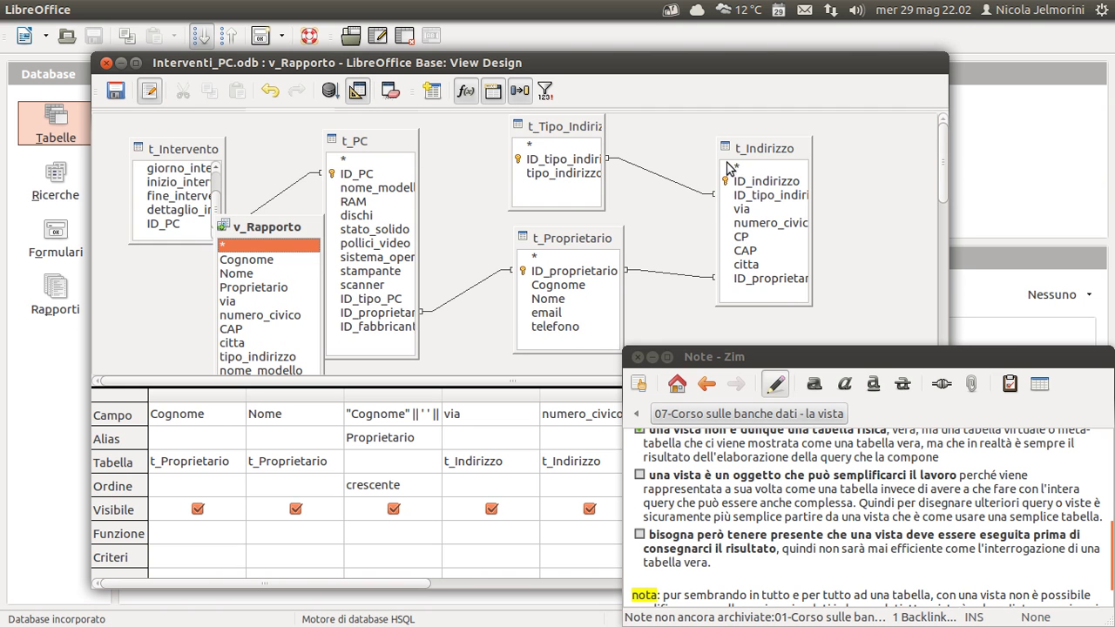
left_click_drag(281, 204, 366, 162)
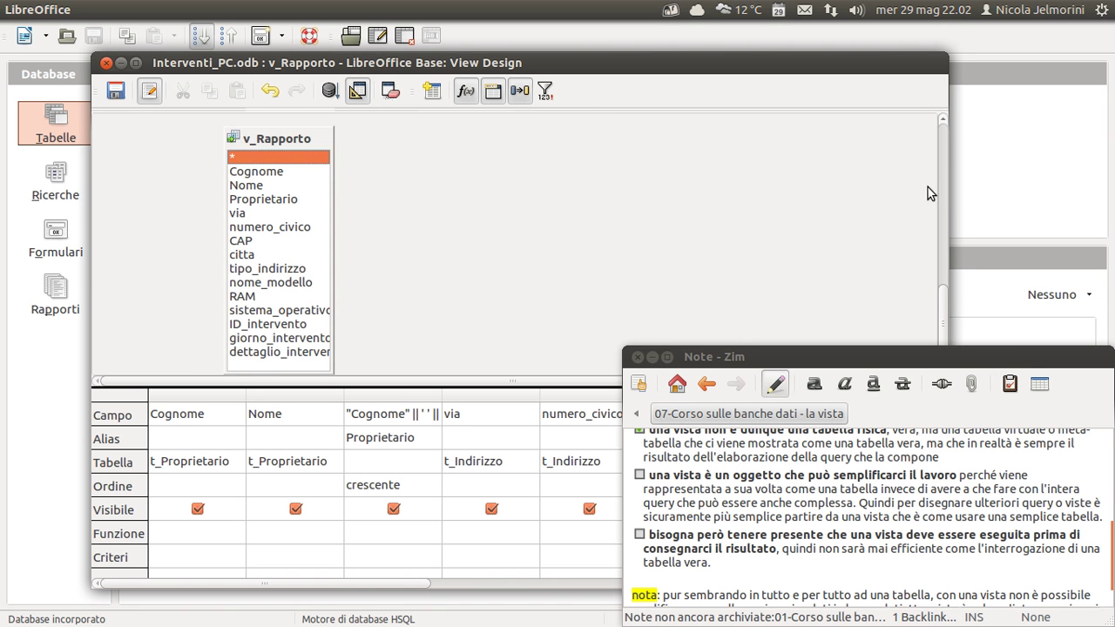
left_click_drag(947, 306, 941, 256)
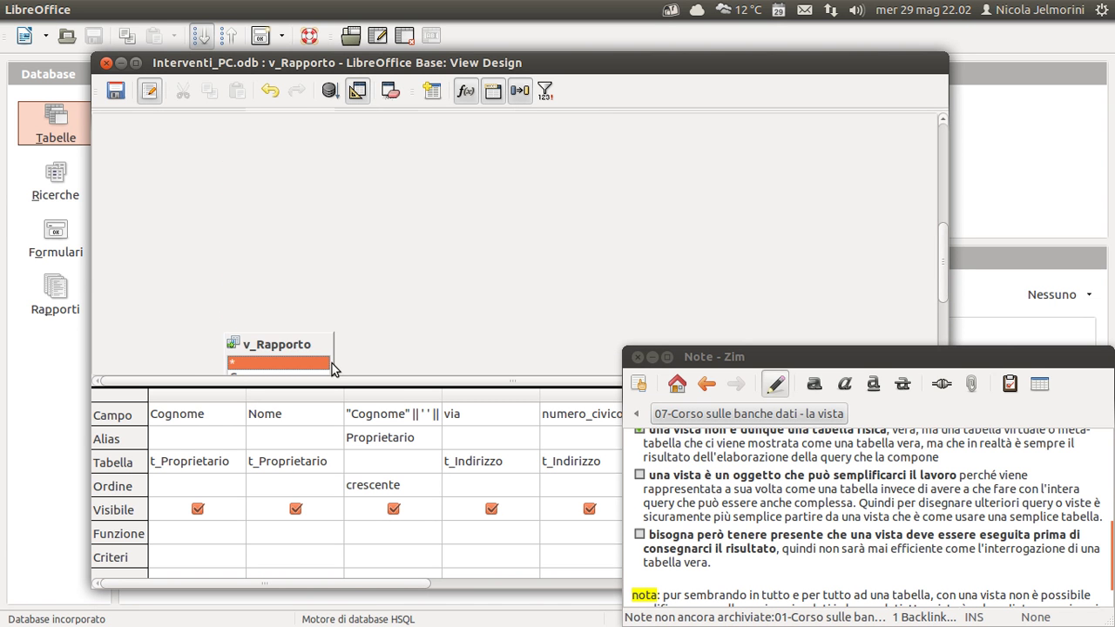
left_click_drag(297, 333, 354, 135)
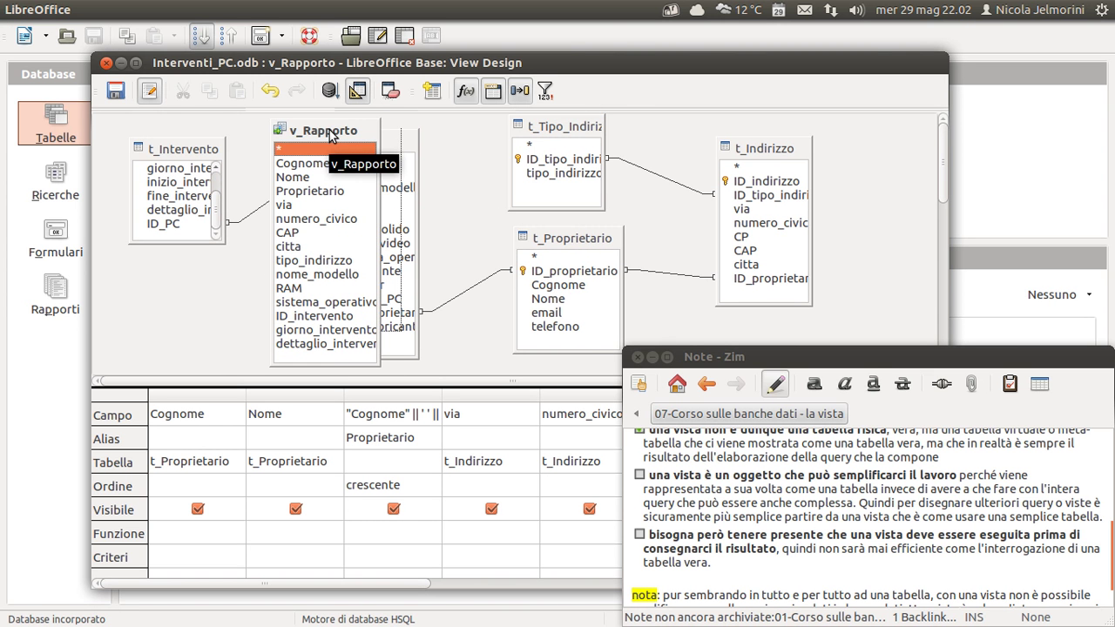
Move the v_Rapporto box past t_PC and t_Proprietario into the gap between t_Tipo_Indirizzo and t_Indirizzo
left_click_drag(328, 131, 465, 135)
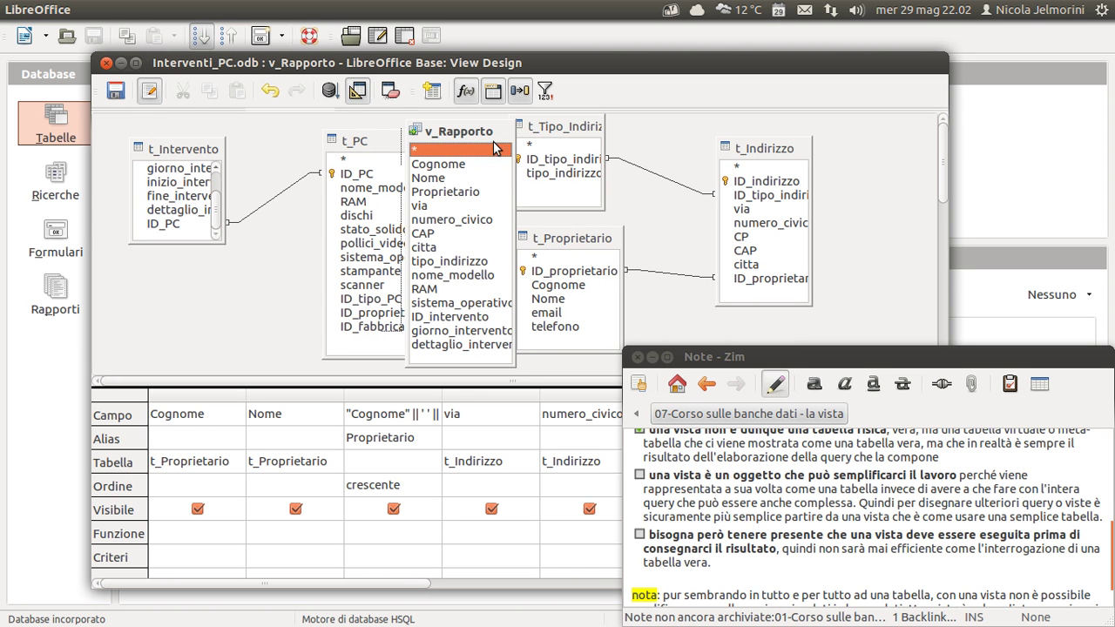
left_click_drag(453, 131, 525, 141)
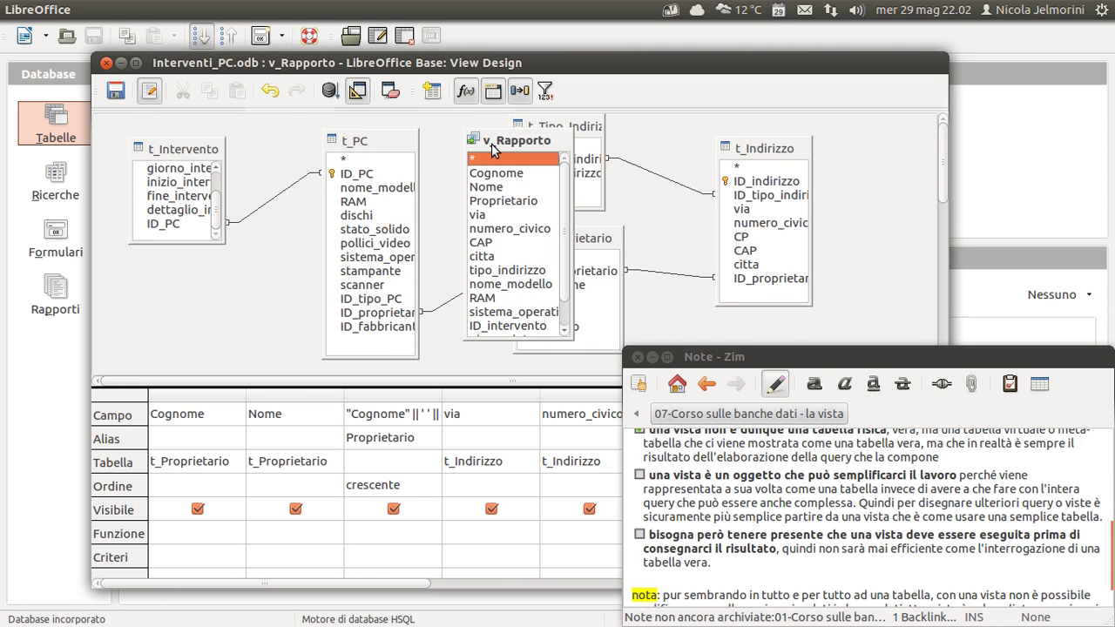
left_click_drag(504, 146, 636, 136)
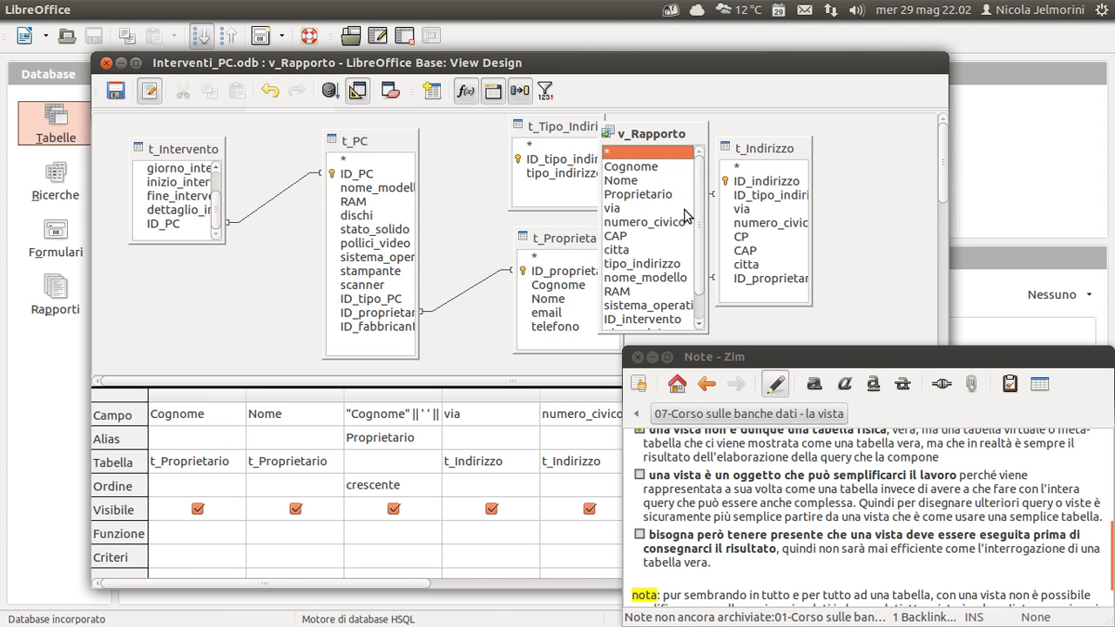
left_click(631, 167)
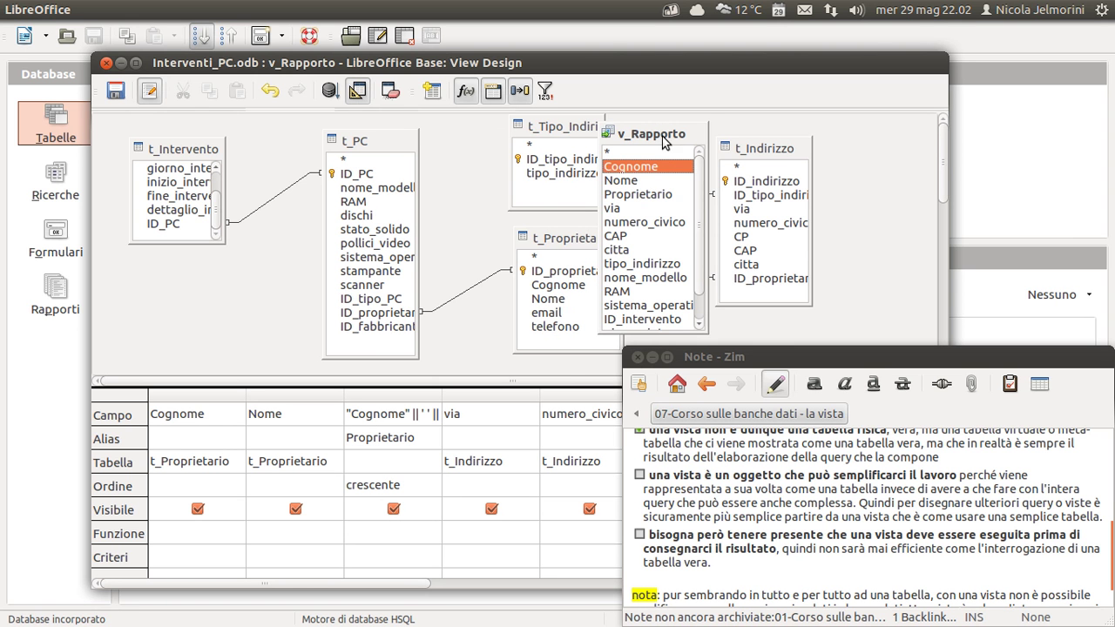
mouse_move(662, 142)
left_mouse_down()
mouse_move(641, 139)
mouse_move(666, 134)
left_mouse_up()
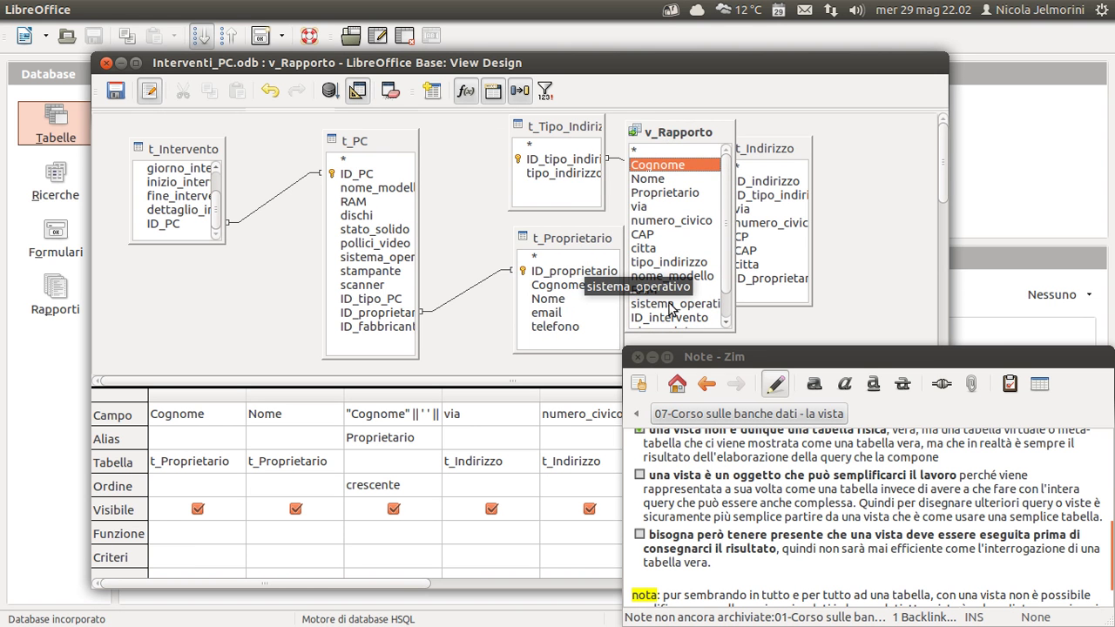
left_click_drag(679, 131, 667, 132)
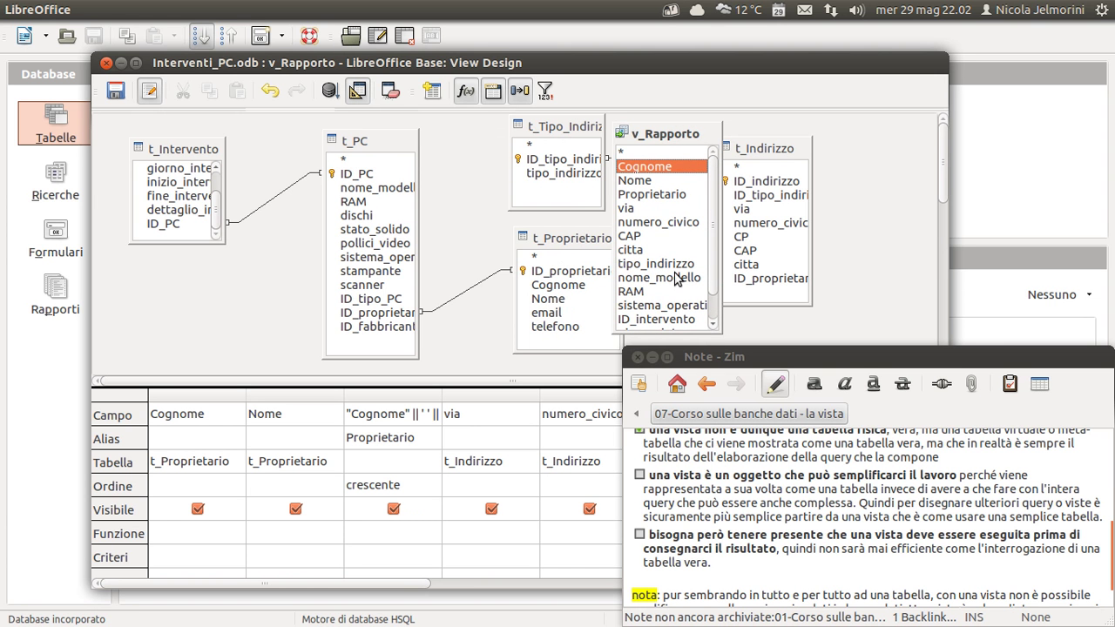
Remove v_Rapporto from the design and tick the note's item "una vista è un oggetto che può semplificarci il lavoro"
right_click(665, 141)
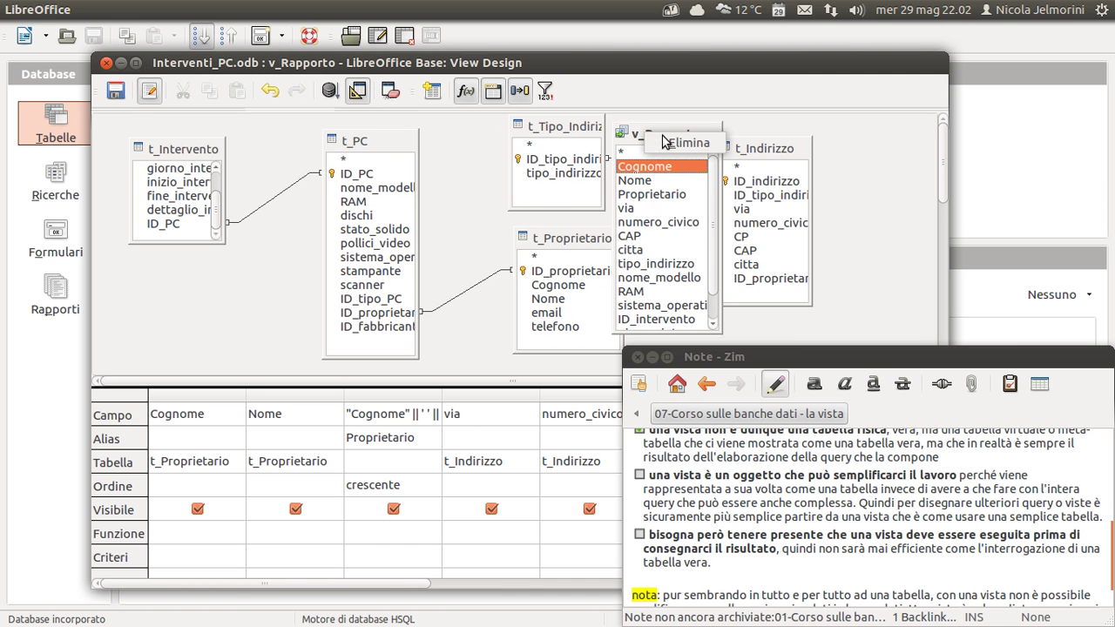
left_click(666, 142)
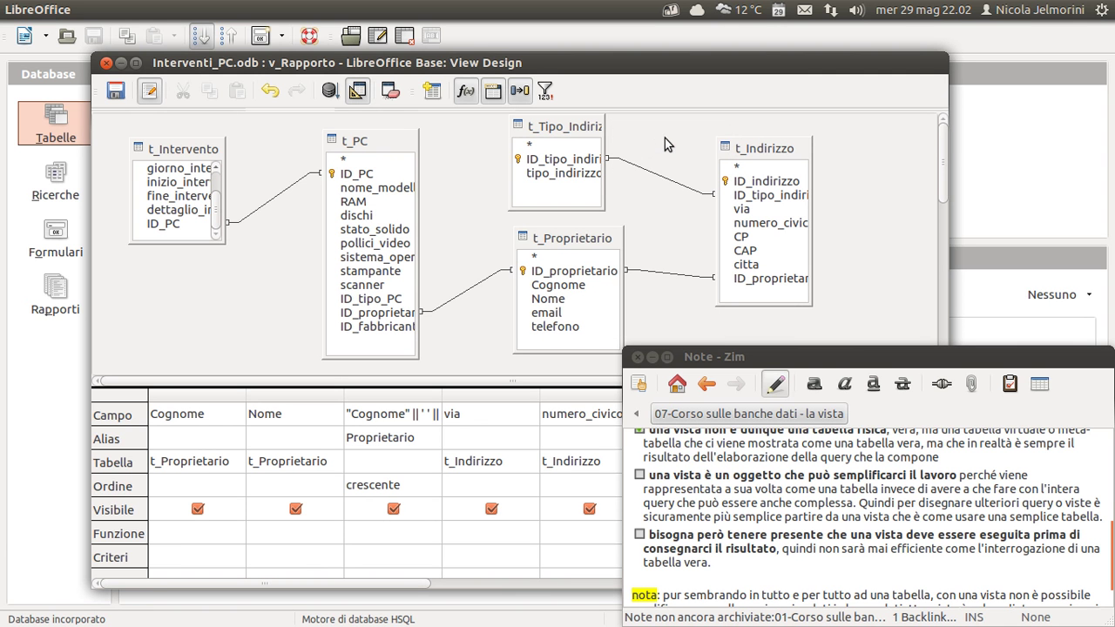
left_click(640, 476)
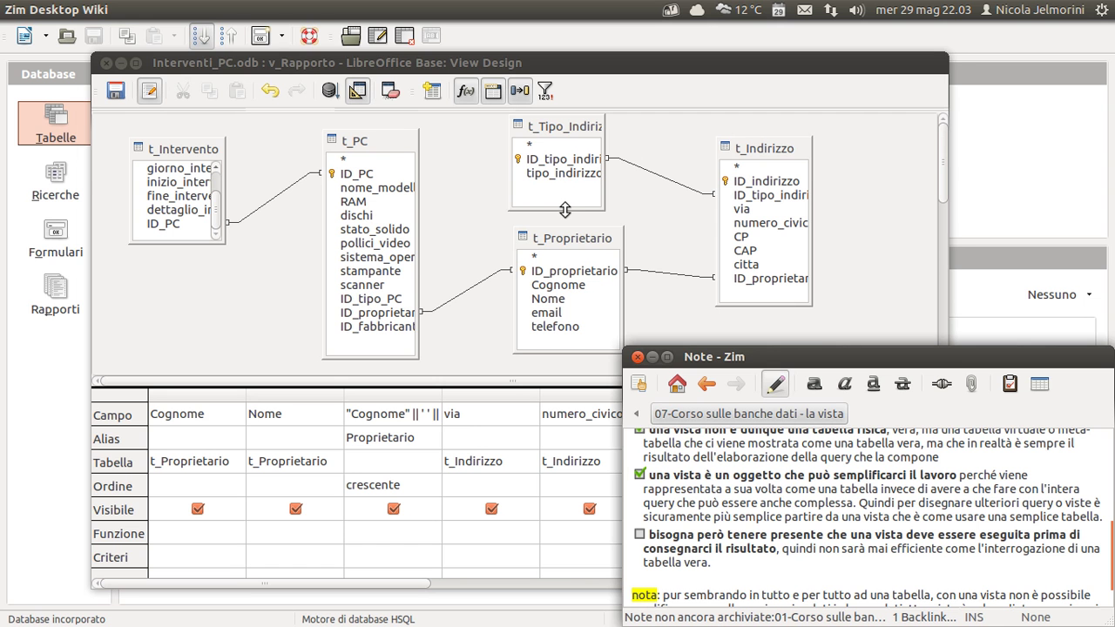
Shorten and reposition the t_Tipo_Indirizzo box, and tick the note's item that a view must be executed before delivering its result
left_click_drag(564, 210, 565, 189)
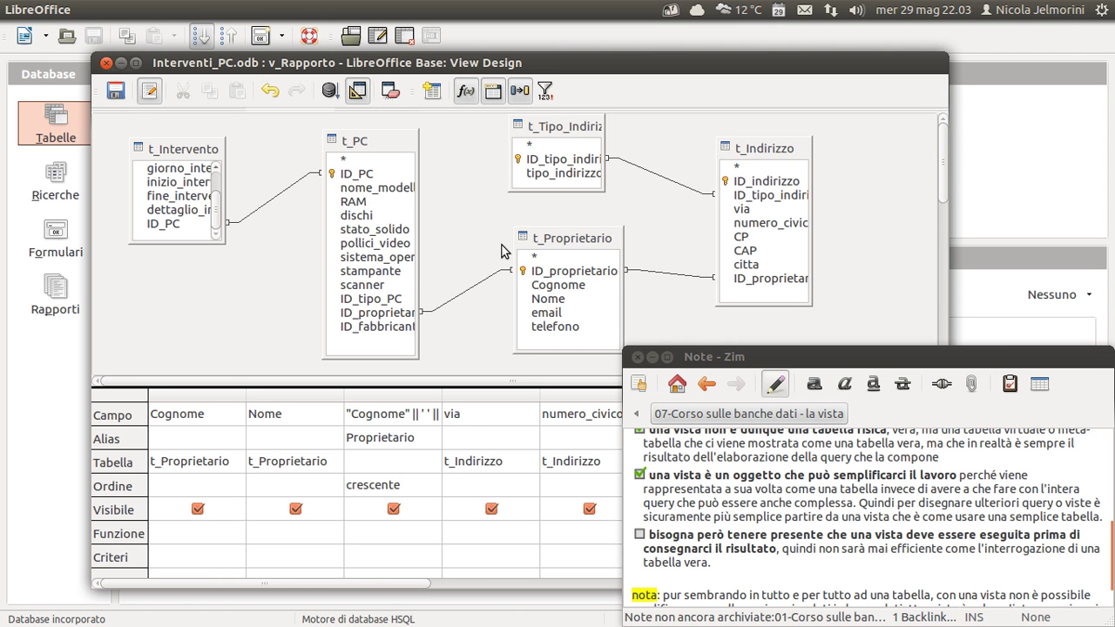
left_click_drag(540, 129, 545, 139)
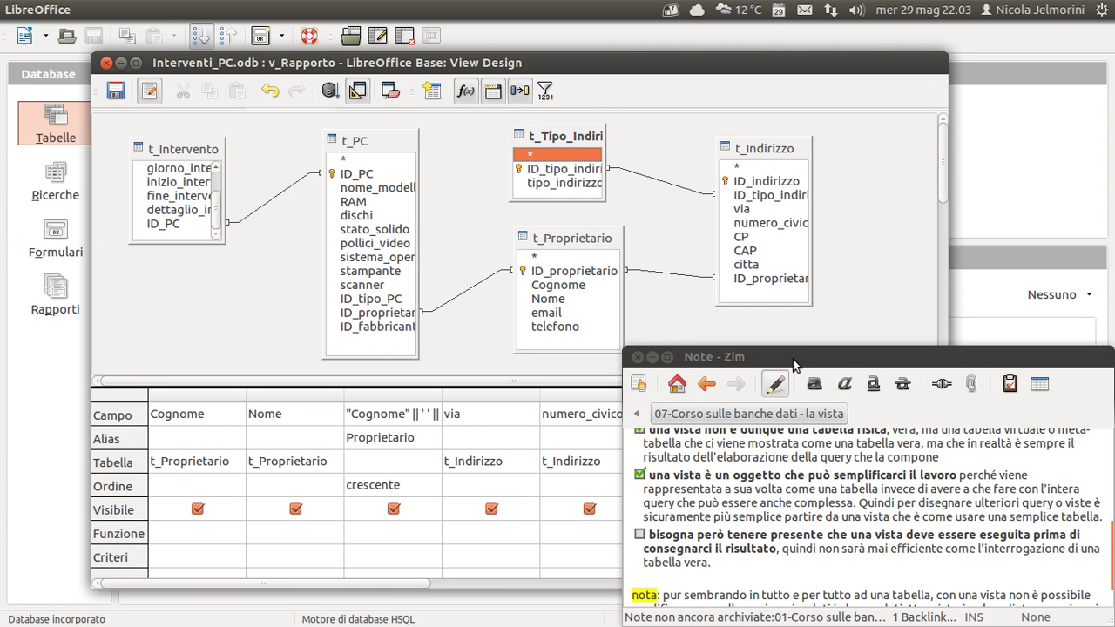
scroll(736, 501, "down", 1)
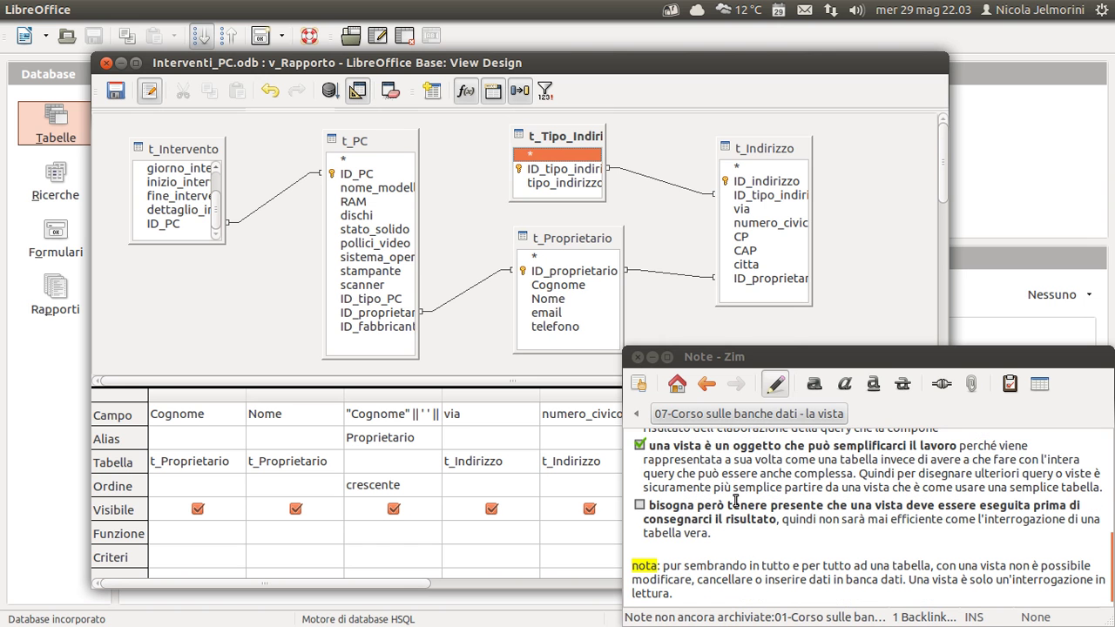
left_click(644, 506)
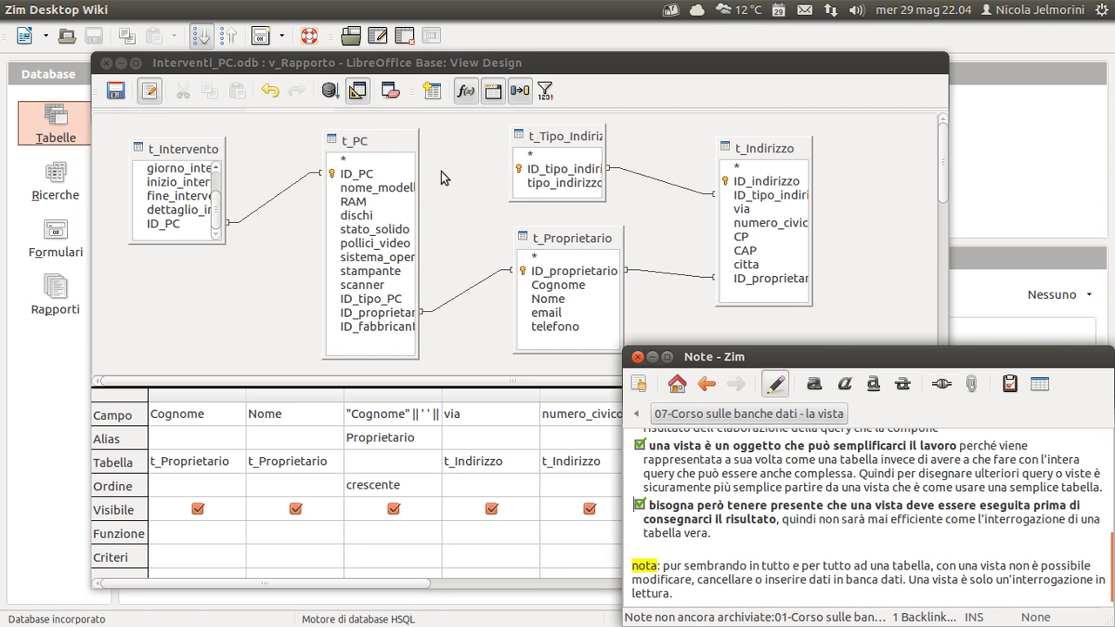
Close the v_Rapporto view design without saving the changes
left_click_drag(470, 62, 452, 47)
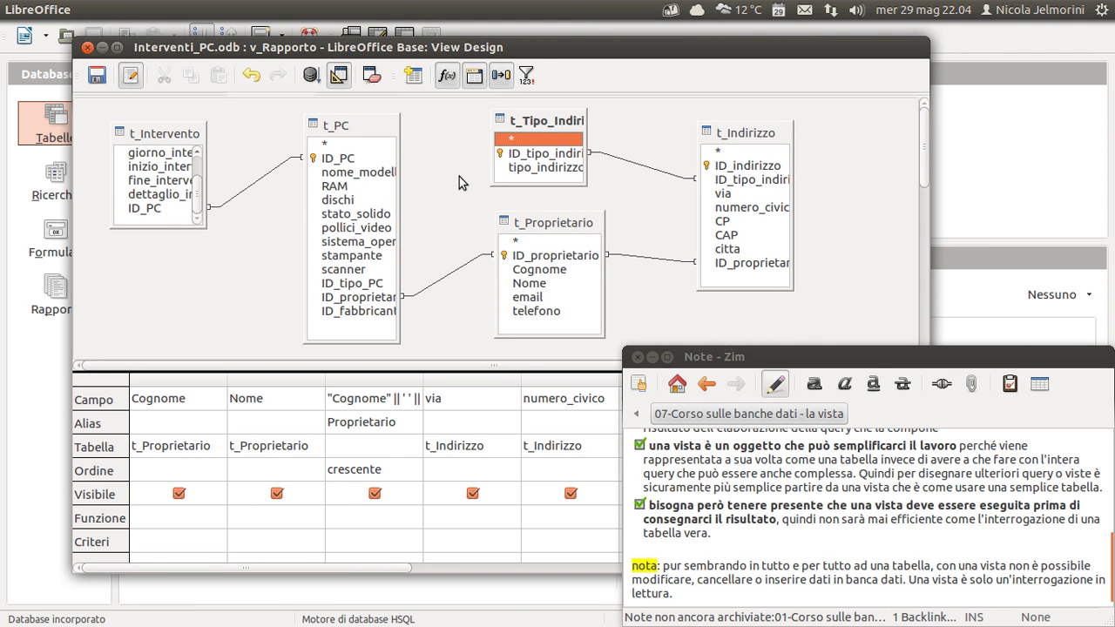
left_click(347, 124)
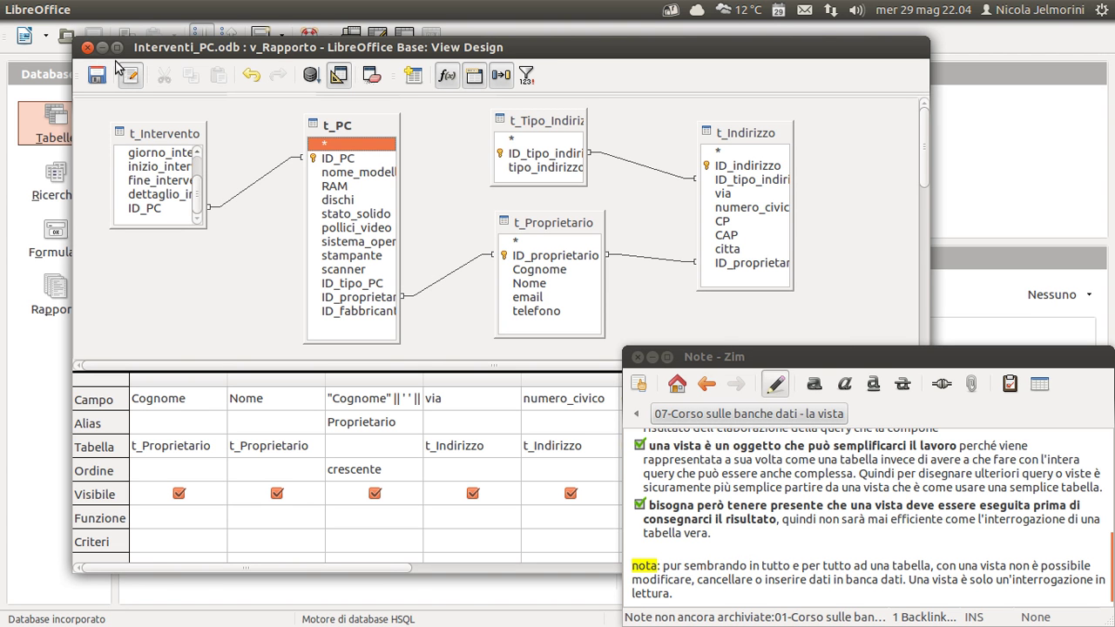
left_click(87, 47)
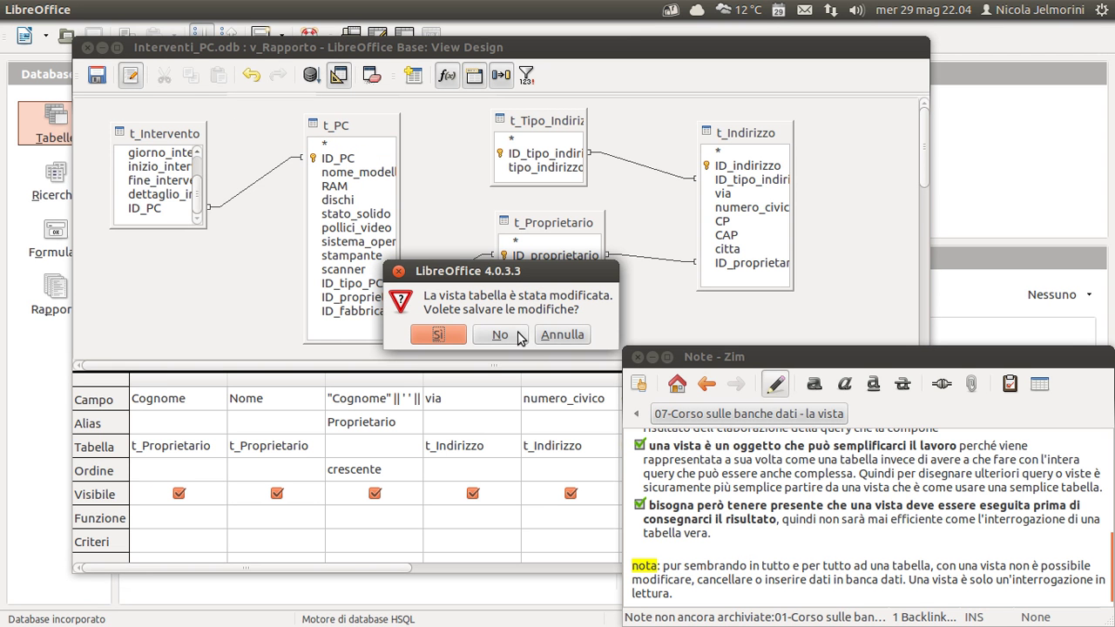
left_click(520, 336)
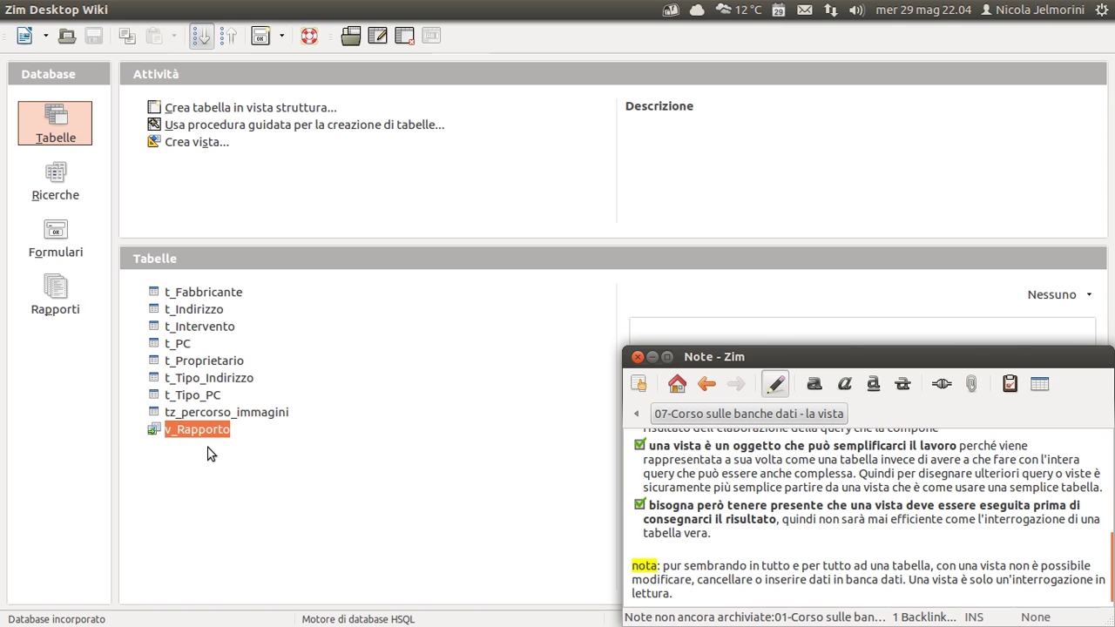
Open the v_Rapporto view's data, look over its records and columns, and close it
double_click(157, 431)
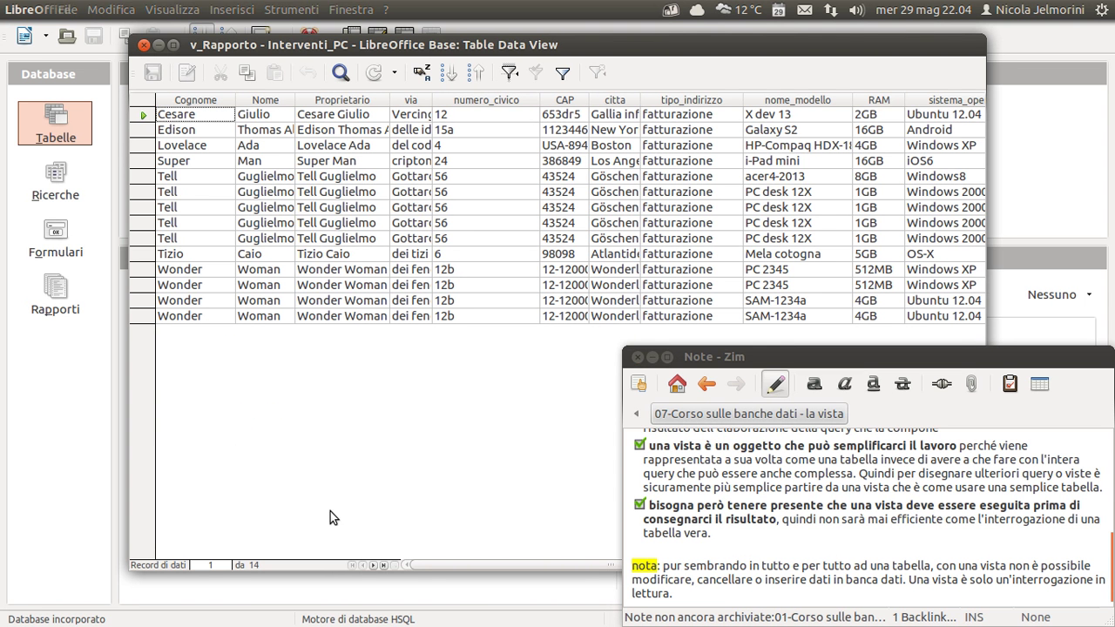
left_click_drag(412, 48, 318, 43)
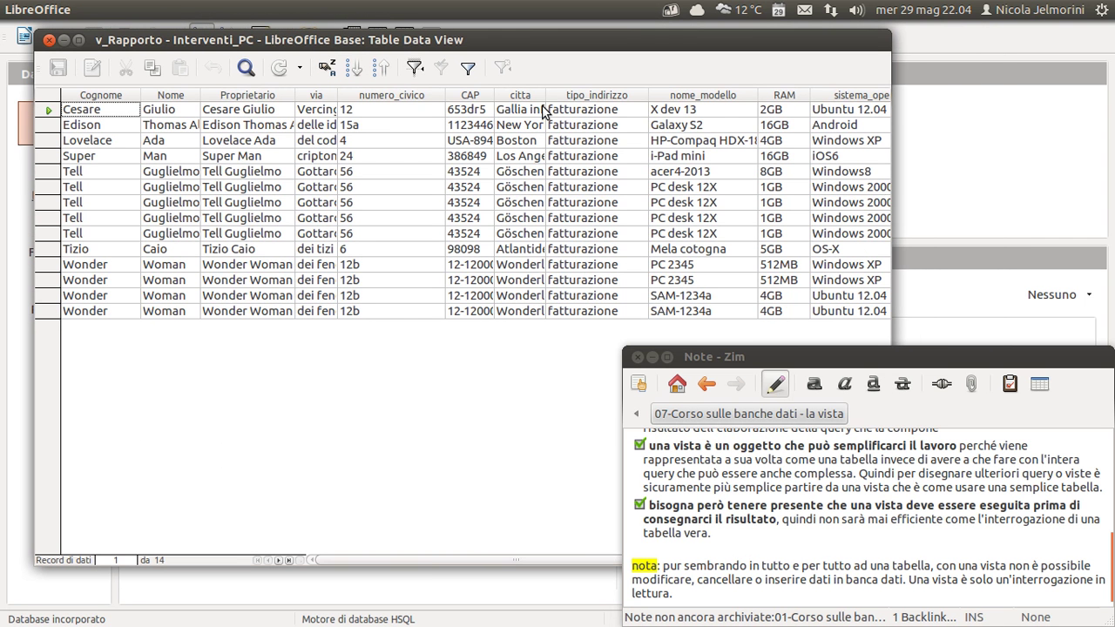
left_click_drag(407, 558, 429, 555)
left_click(48, 41)
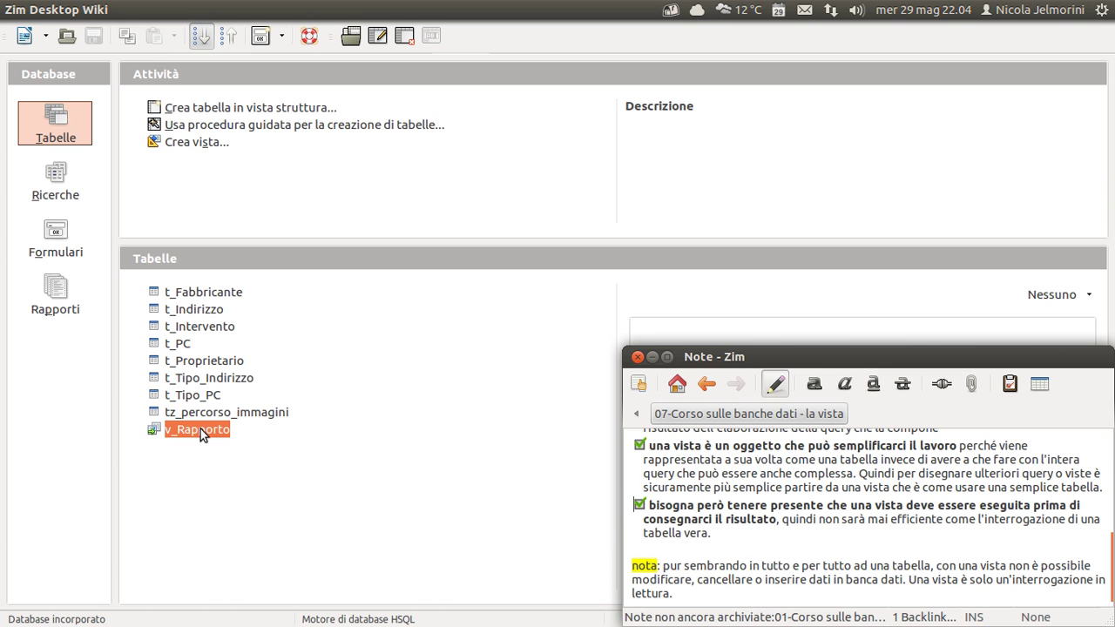
Compare the commands available for the tables t_Fabbricante and t_Tipo_PC with those for the v_Rapporto view
right_click(186, 294)
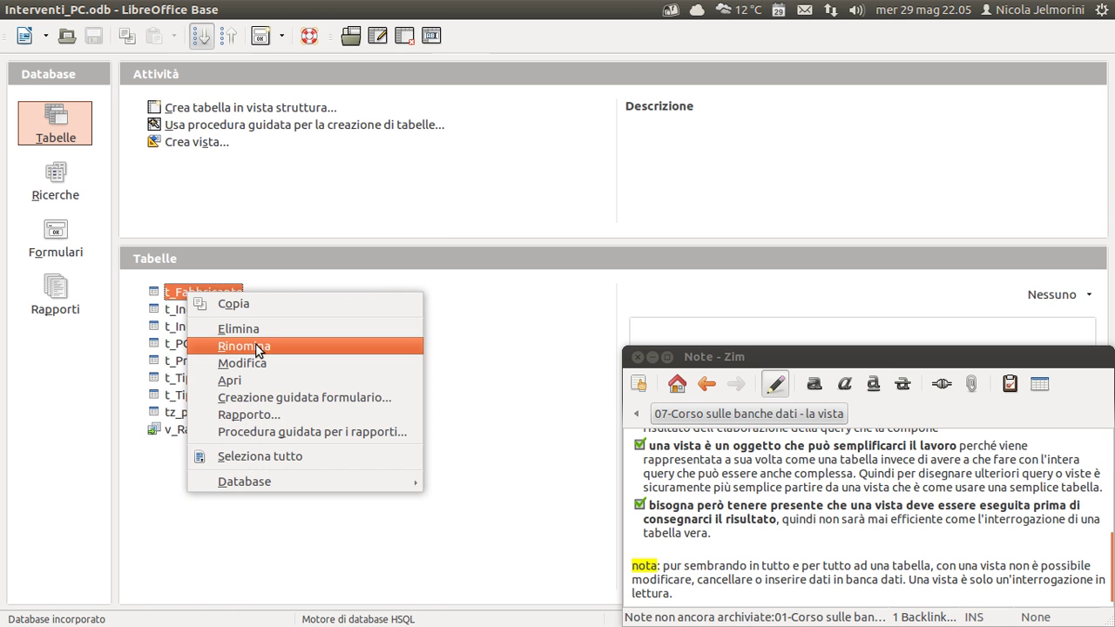
left_click(300, 554)
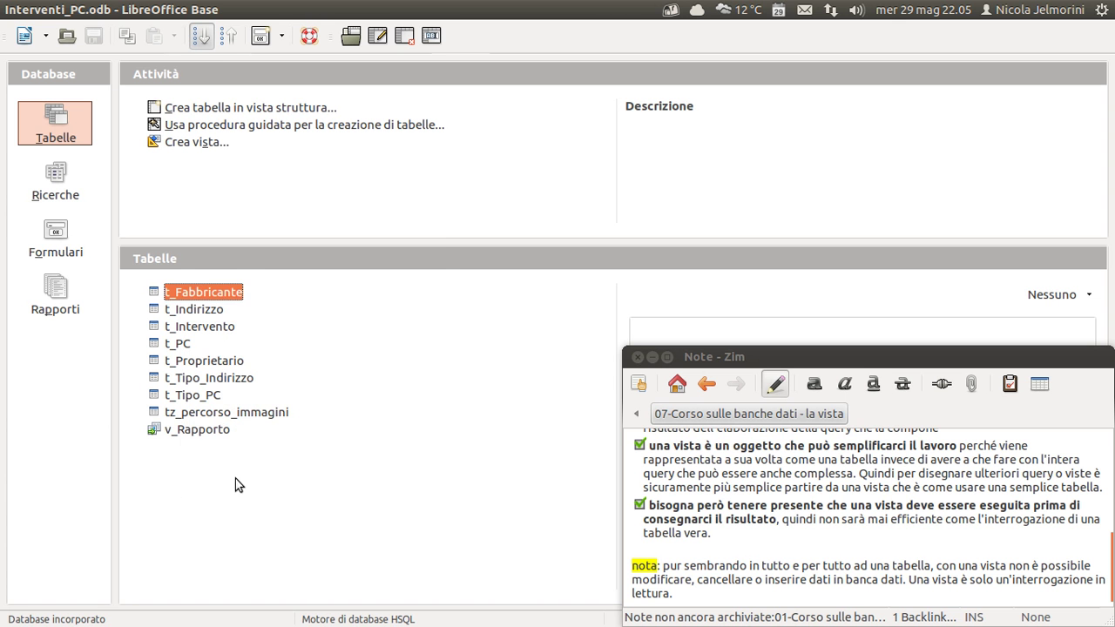
right_click(208, 431)
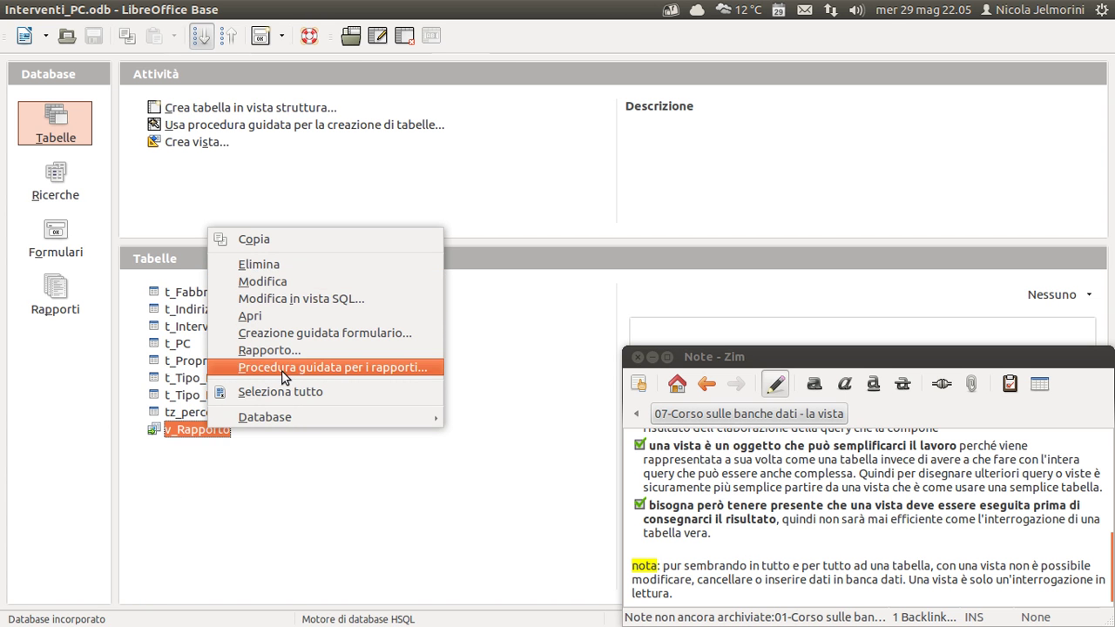
left_click(316, 469)
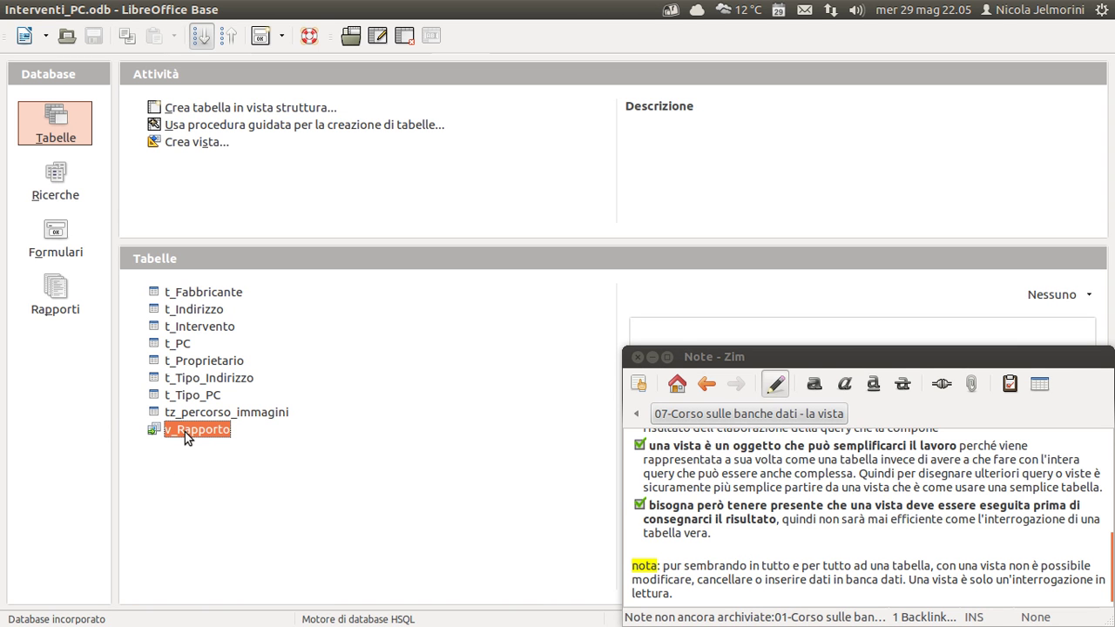
right_click(190, 400)
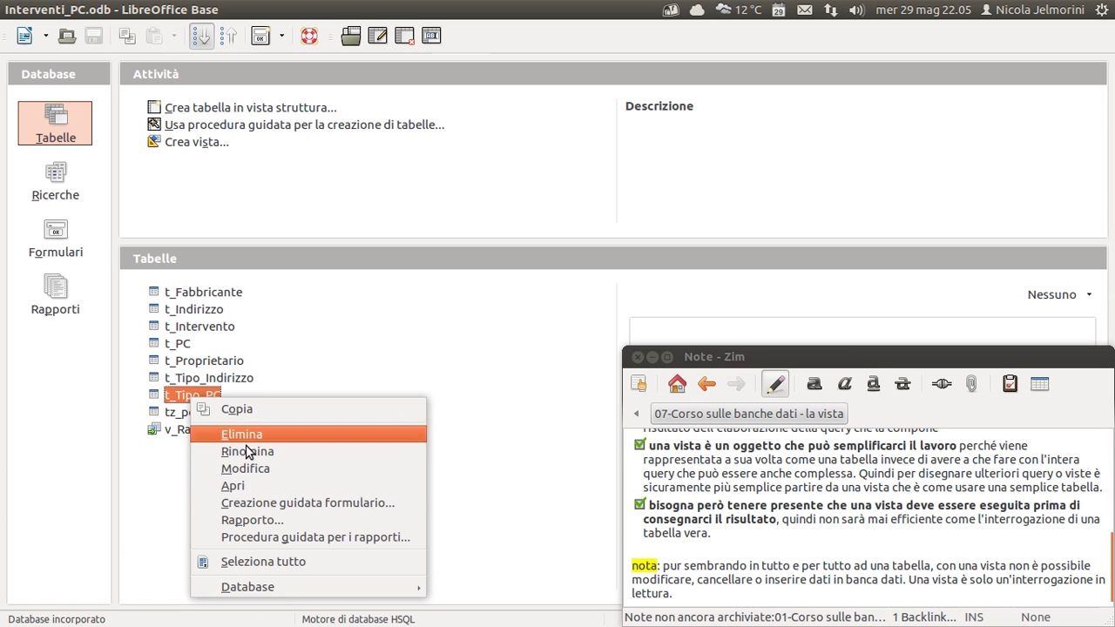
left_click(339, 364)
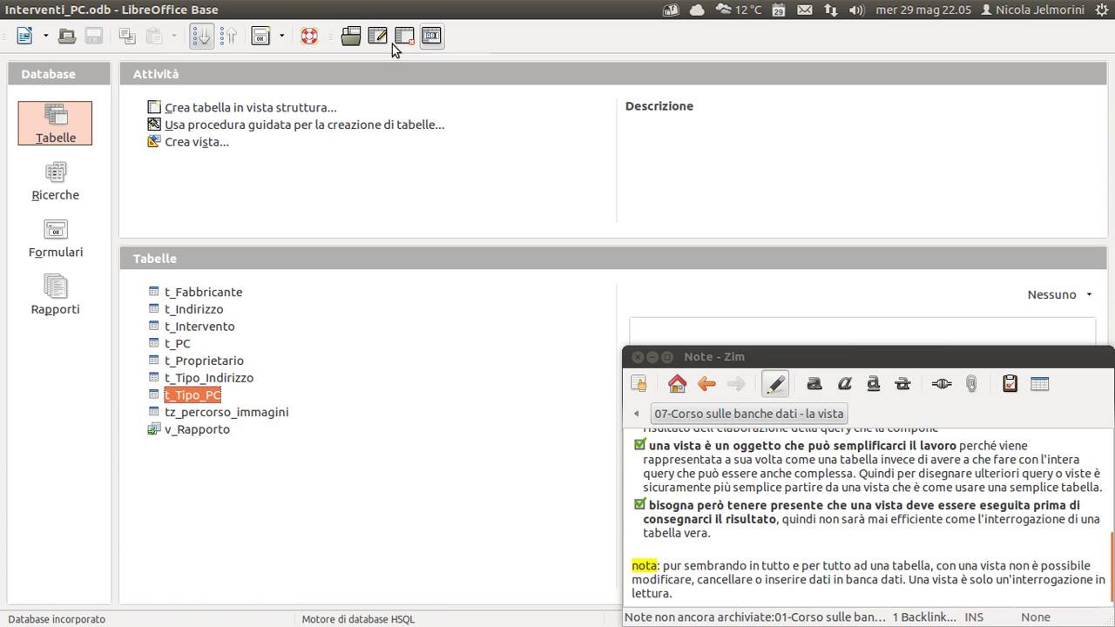
Compare the commands available for the q_aggregazione query with those for the v_Rapporto view
left_click(54, 177)
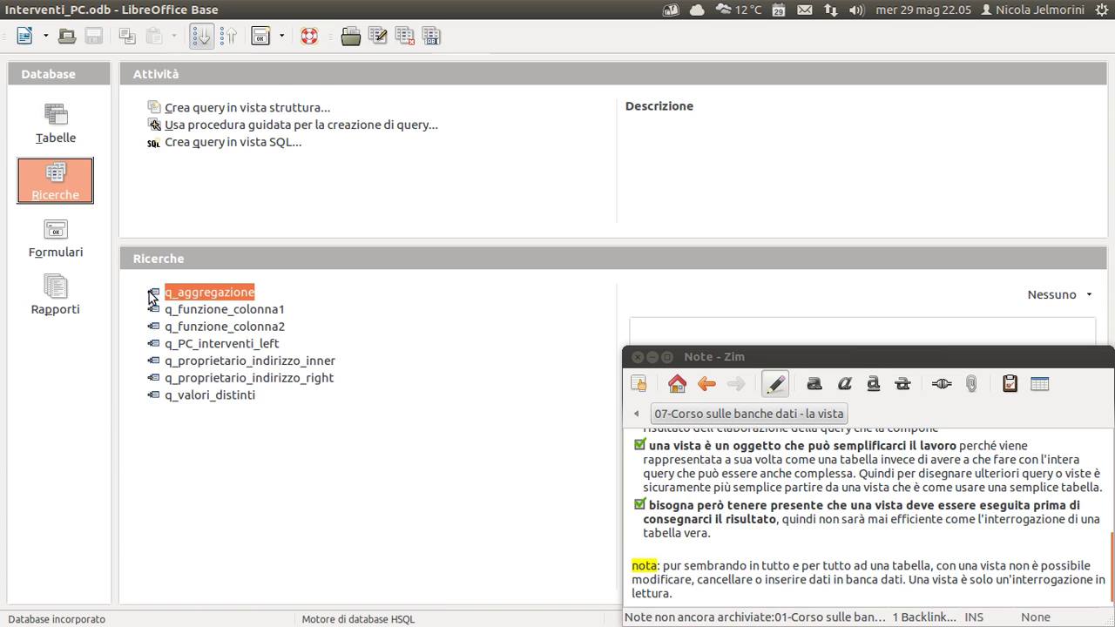
right_click(193, 295)
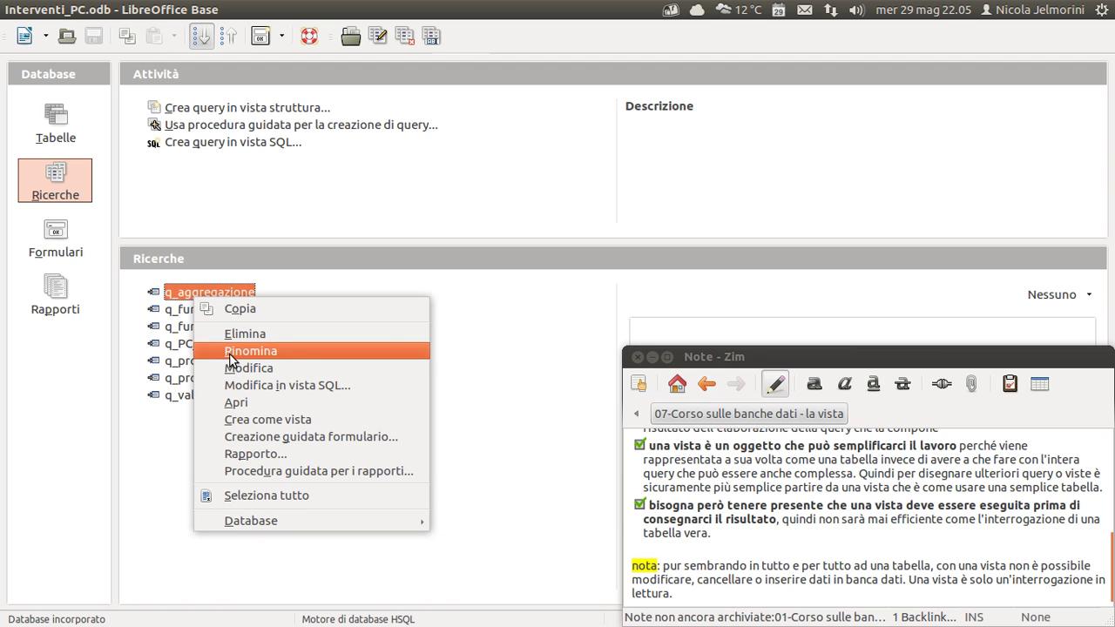
left_click(70, 144)
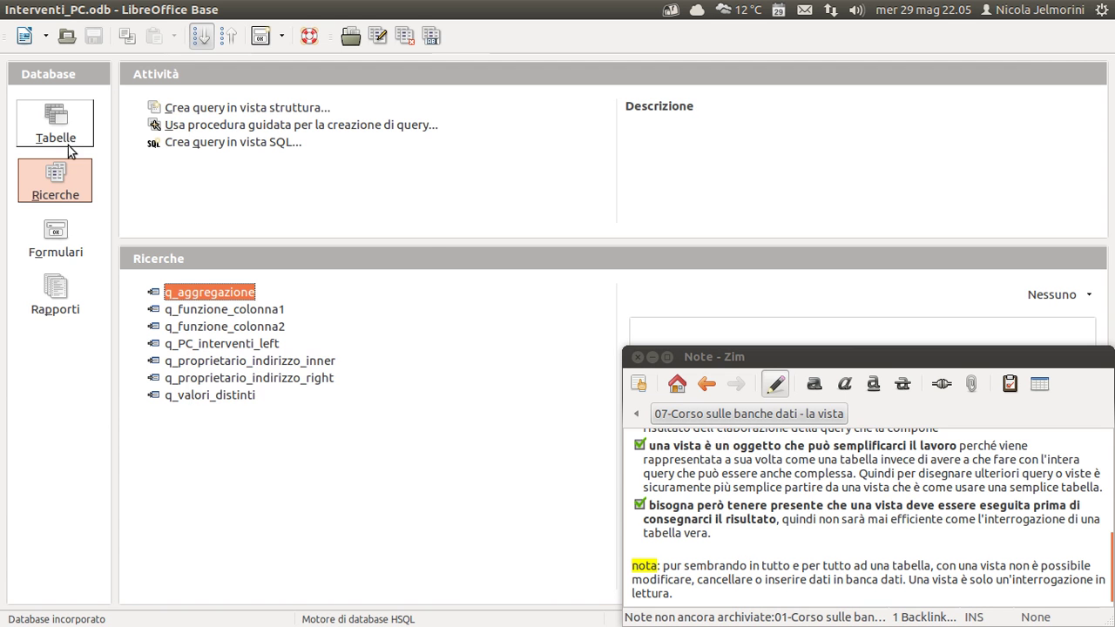
left_click(55, 117)
right_click(197, 431)
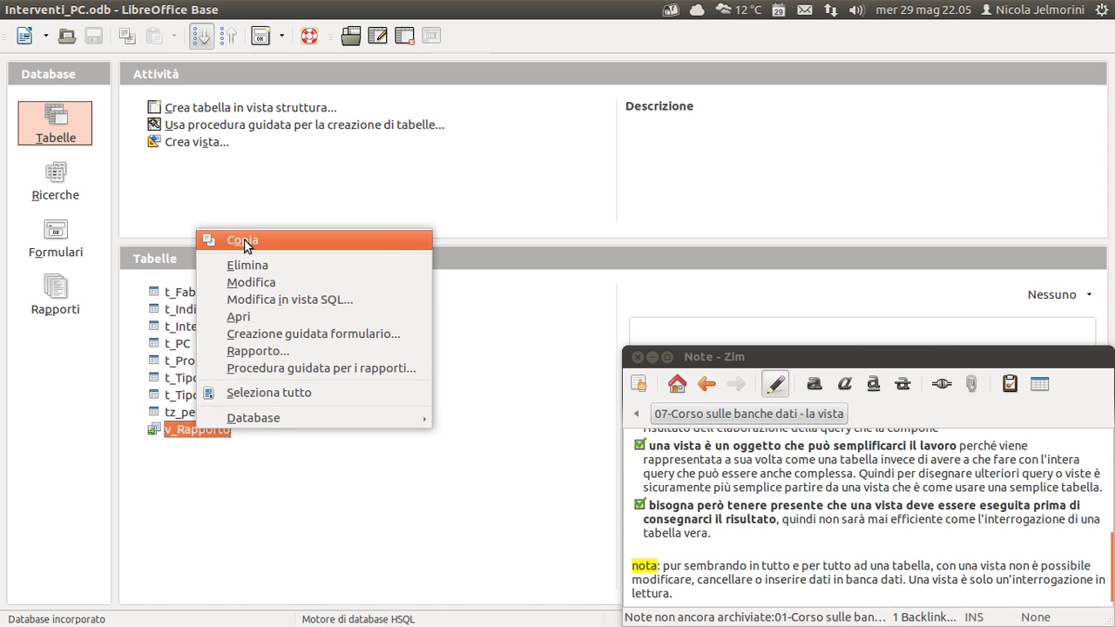
left_click(284, 491)
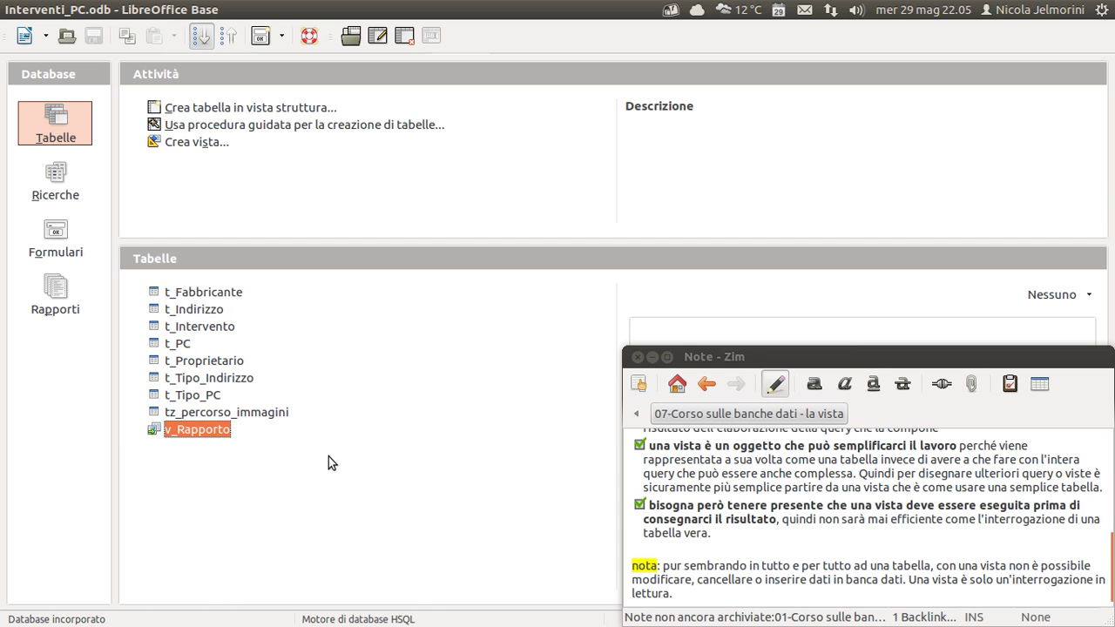
Read the closing remark of the Zim note on modifying, deleting or inserting data through a view, highlighting its text passage by passage
scroll(751, 512, "down", 1)
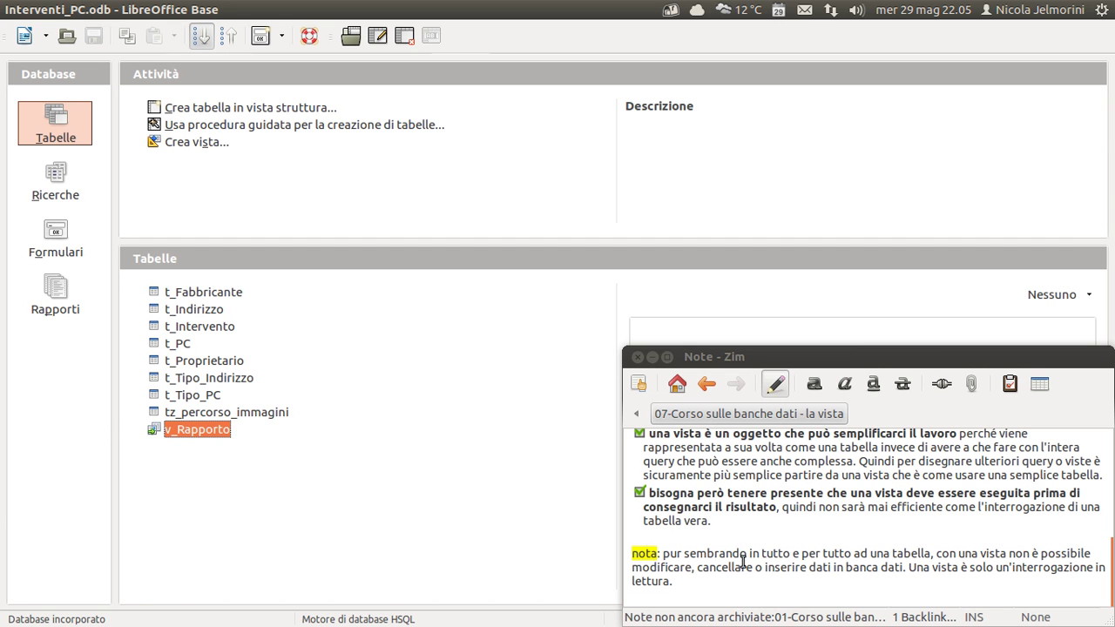
left_click_drag(661, 554, 679, 581)
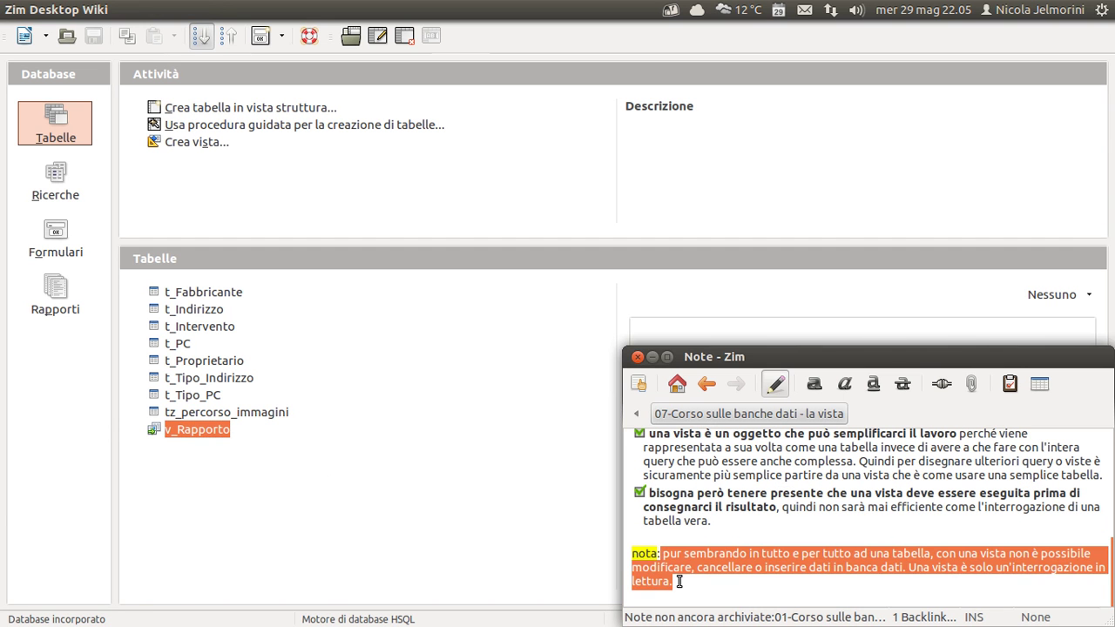
left_click(677, 554)
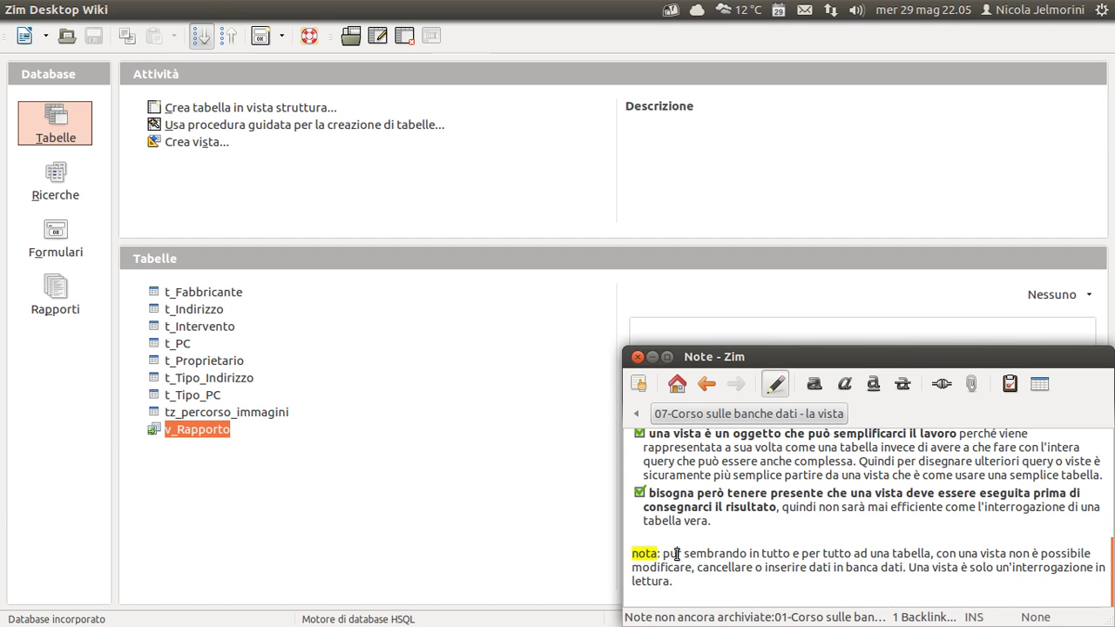
left_click(660, 554)
left_click_drag(663, 554, 938, 554)
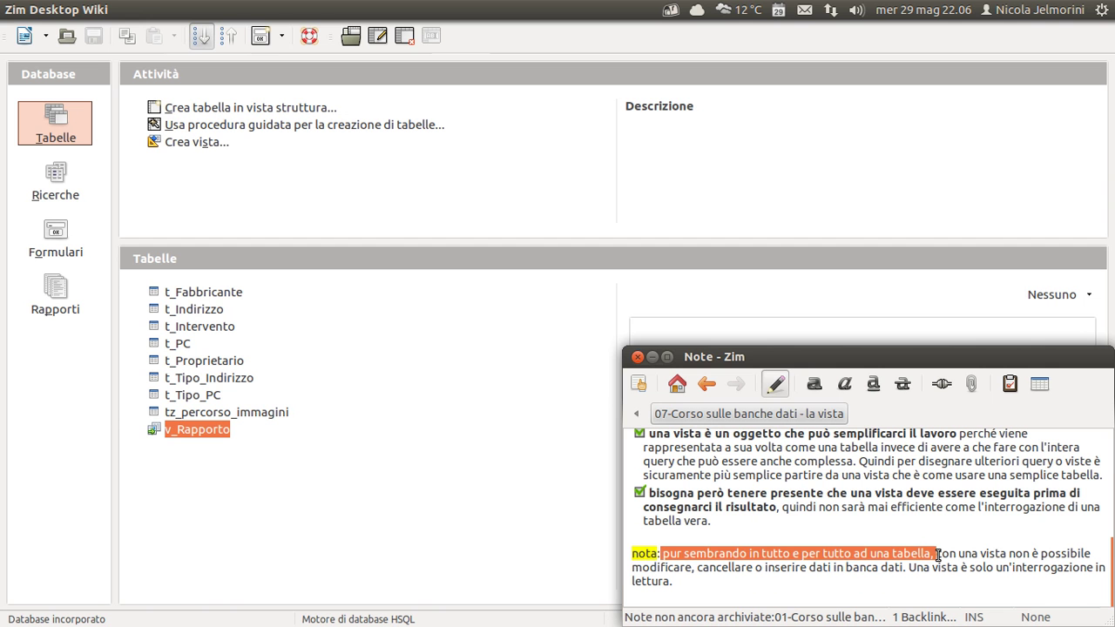
left_click_drag(938, 554, 907, 568)
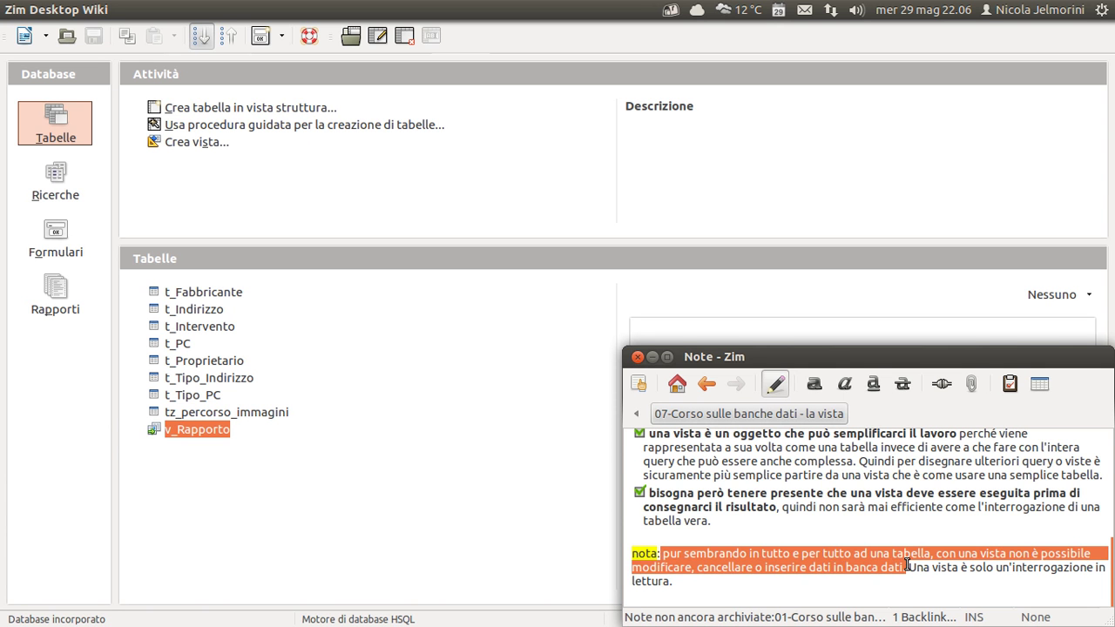
left_click(946, 567)
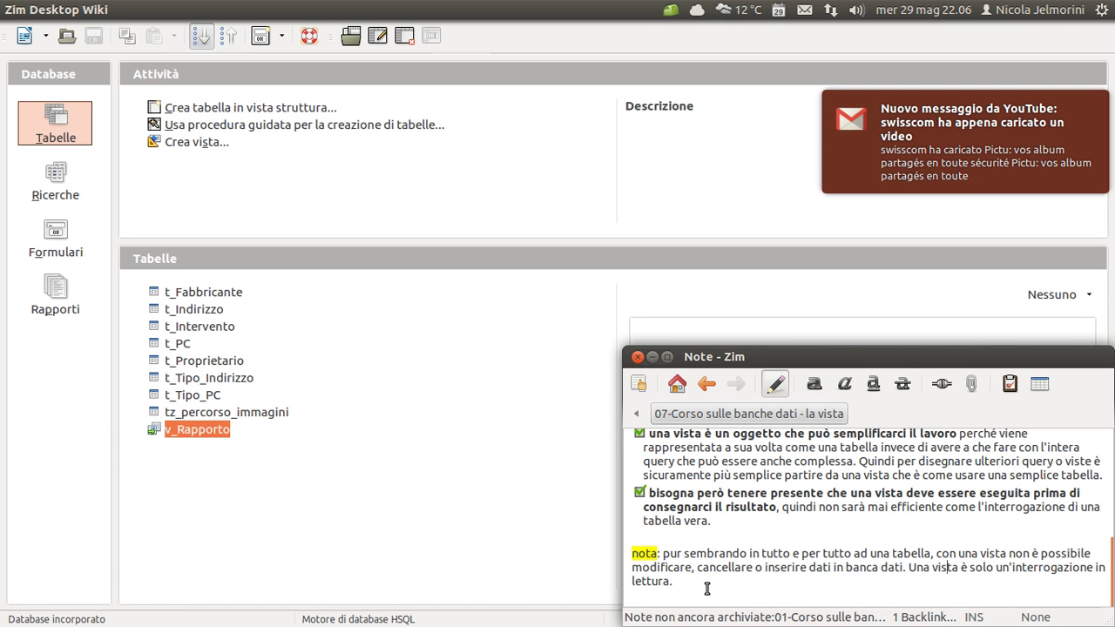
Open the t_Fabbricante table's data, select the empty row for a new record, and close the table
double_click(156, 296)
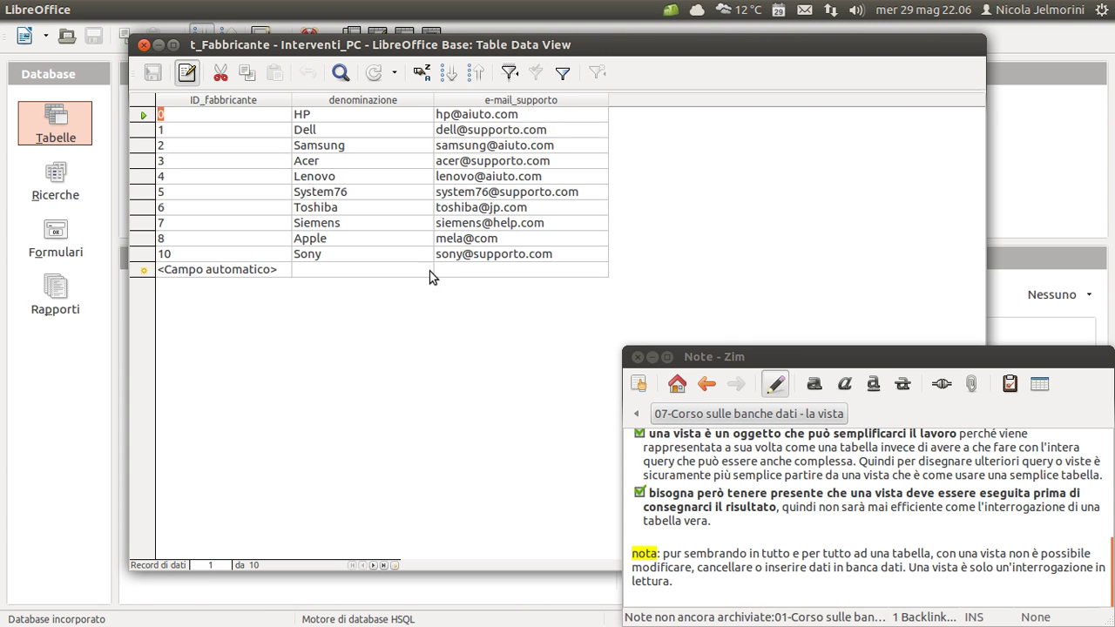
left_click(144, 270)
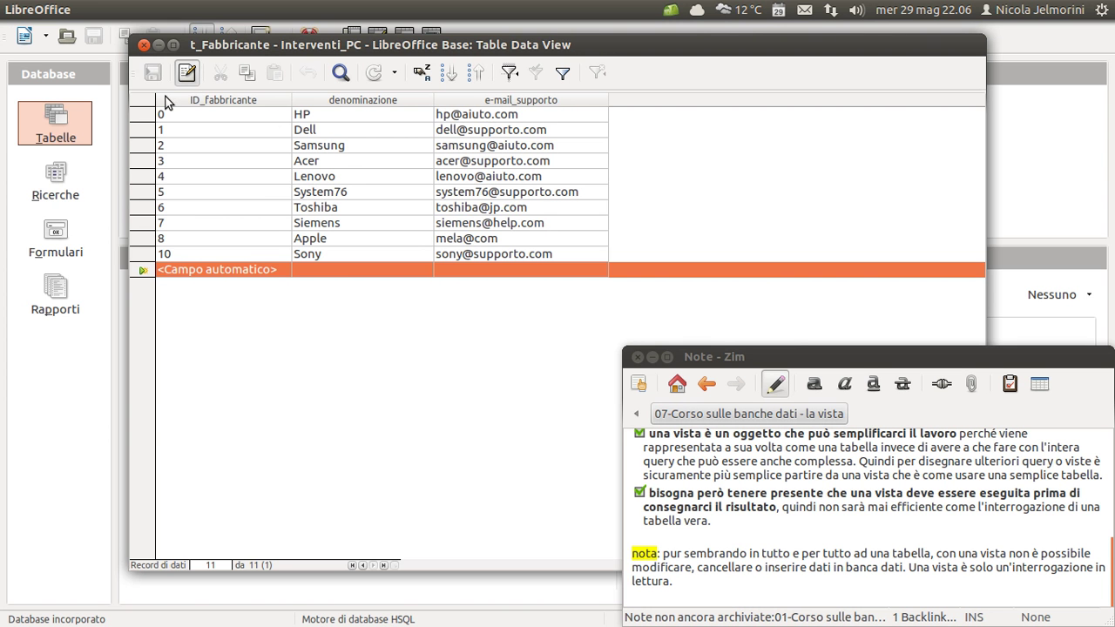
left_click(143, 45)
Open the v_Rapporto view's data, check several records and the end of the list for an insertion row, and close it
left_click(197, 430)
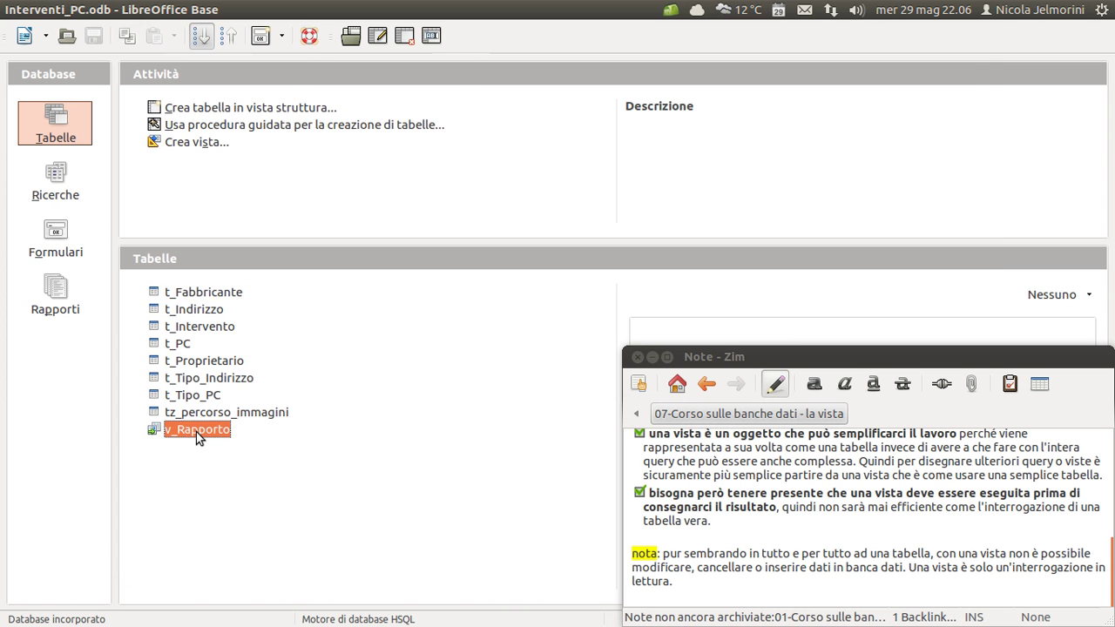
double_click(196, 430)
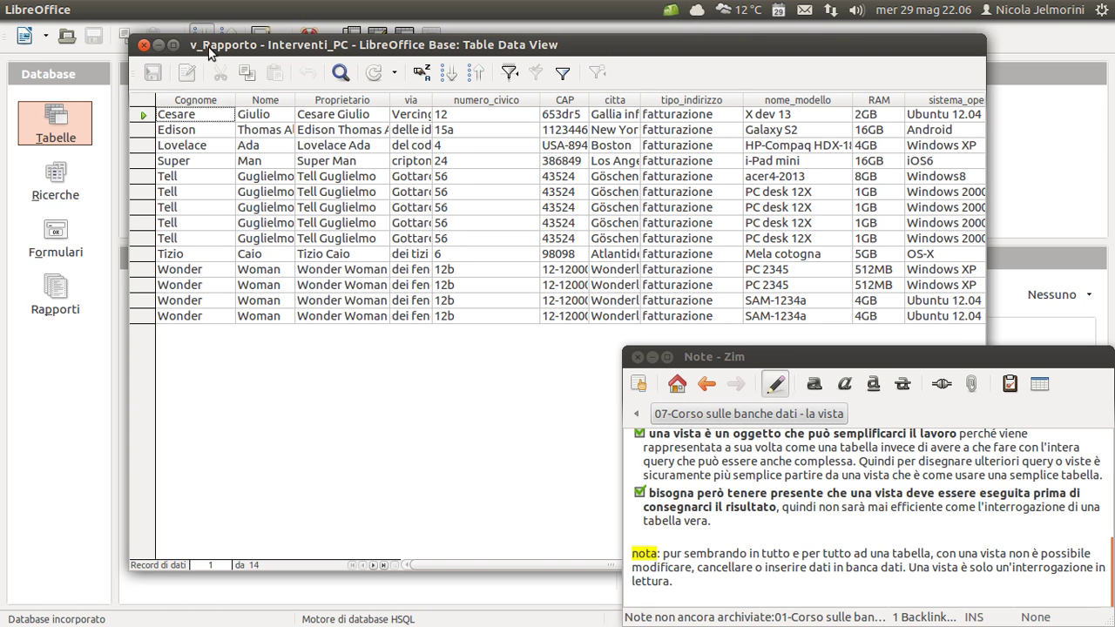
left_click_drag(206, 46, 176, 41)
left_click(254, 268)
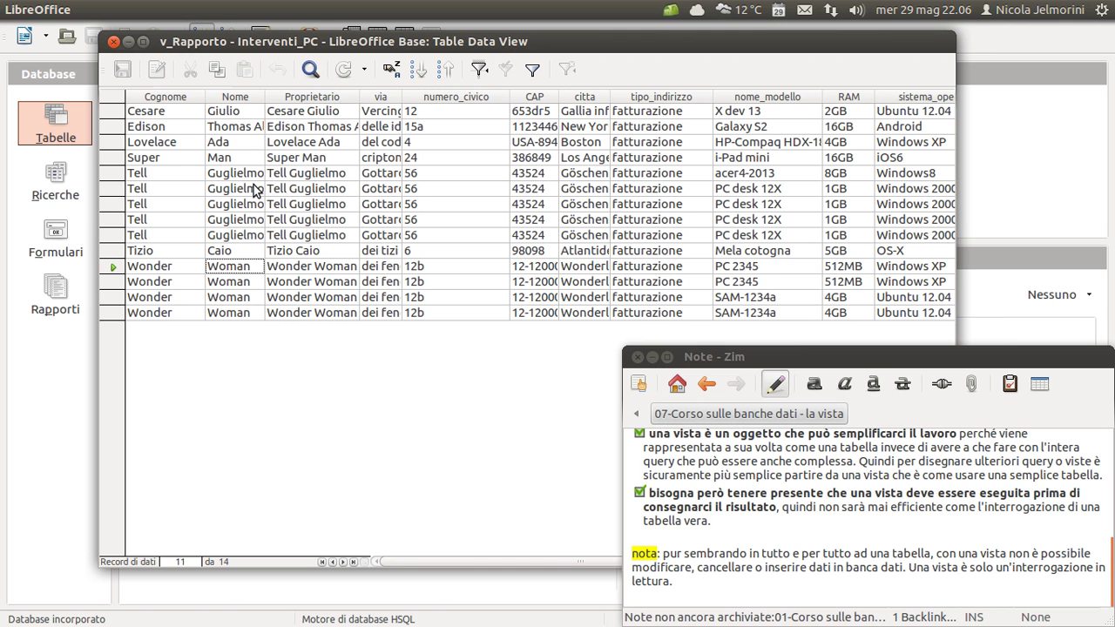
left_click(173, 312)
left_click(213, 312)
left_click(234, 286)
left_click(238, 236)
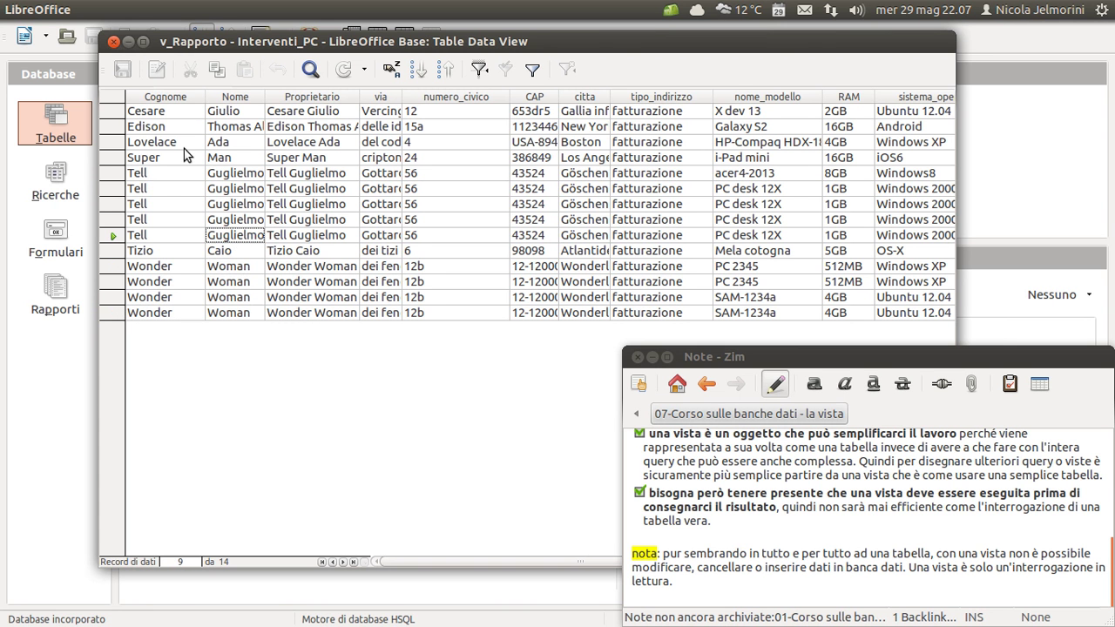
left_click(113, 43)
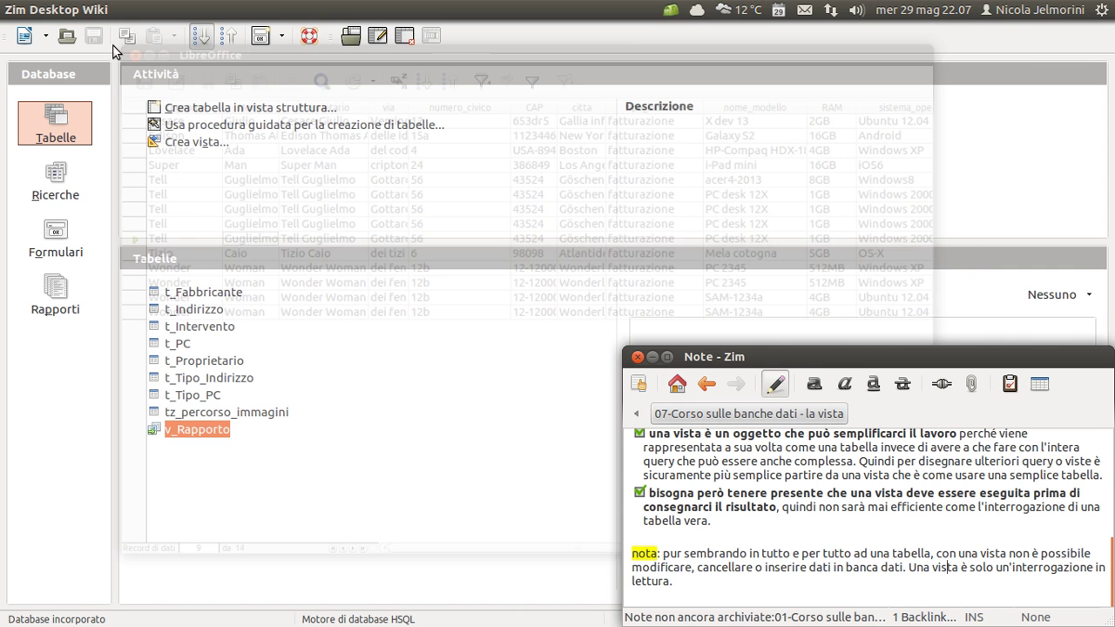
Select the v_Rapporto view and extend the list of tables slightly upwards
left_click(171, 298)
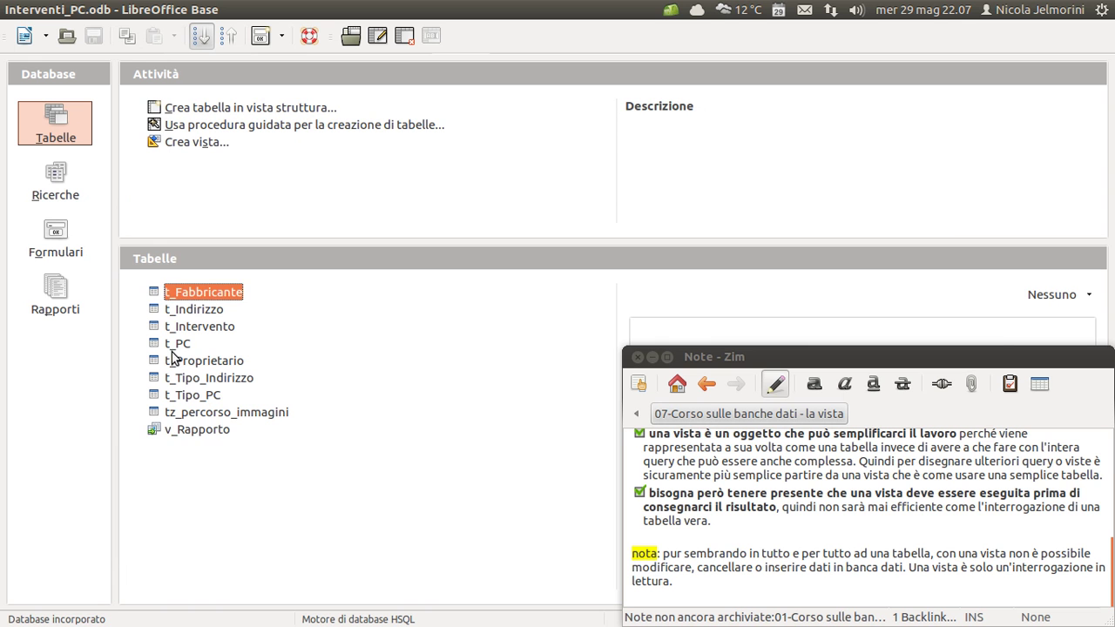
left_click(178, 429)
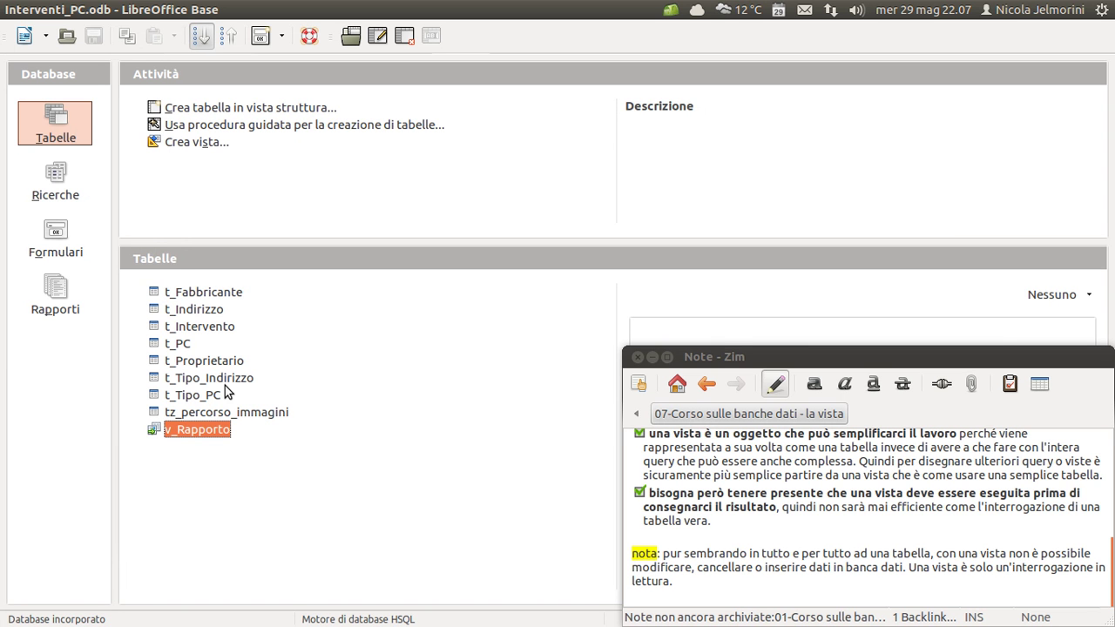
left_click(716, 544)
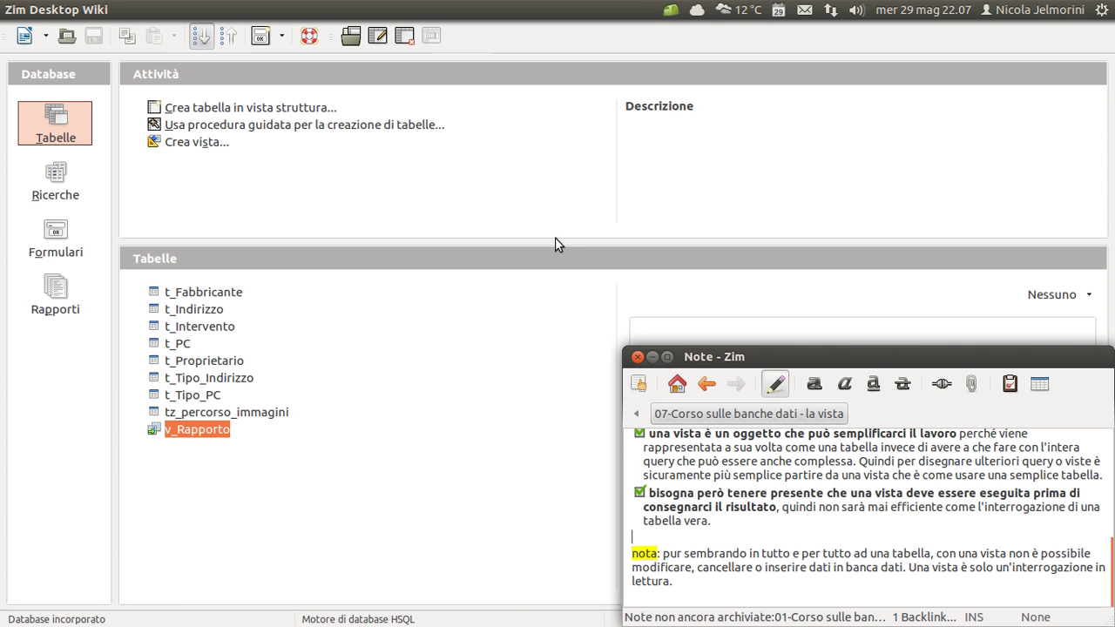
mouse_move(552, 241)
left_mouse_down()
mouse_move(552, 269)
mouse_move(538, 229)
left_mouse_up()
Review the Zim note on views from its title down to the closing remark
left_click(738, 521)
scroll(747, 525, "up", 3)
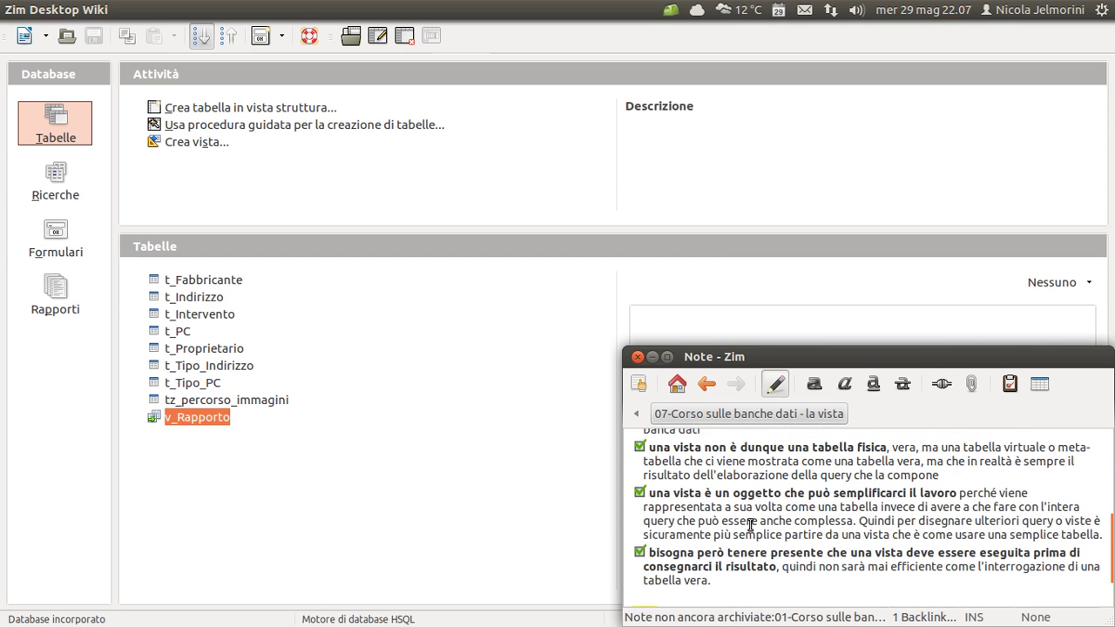
scroll(750, 527, "up", 2)
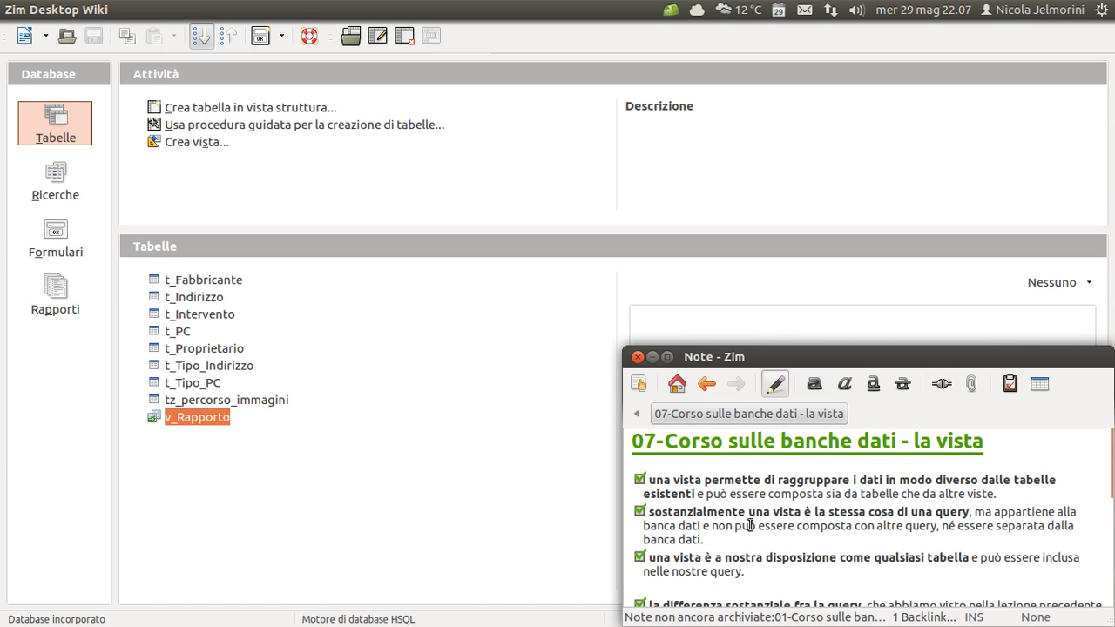
scroll(750, 525, "down", 6)
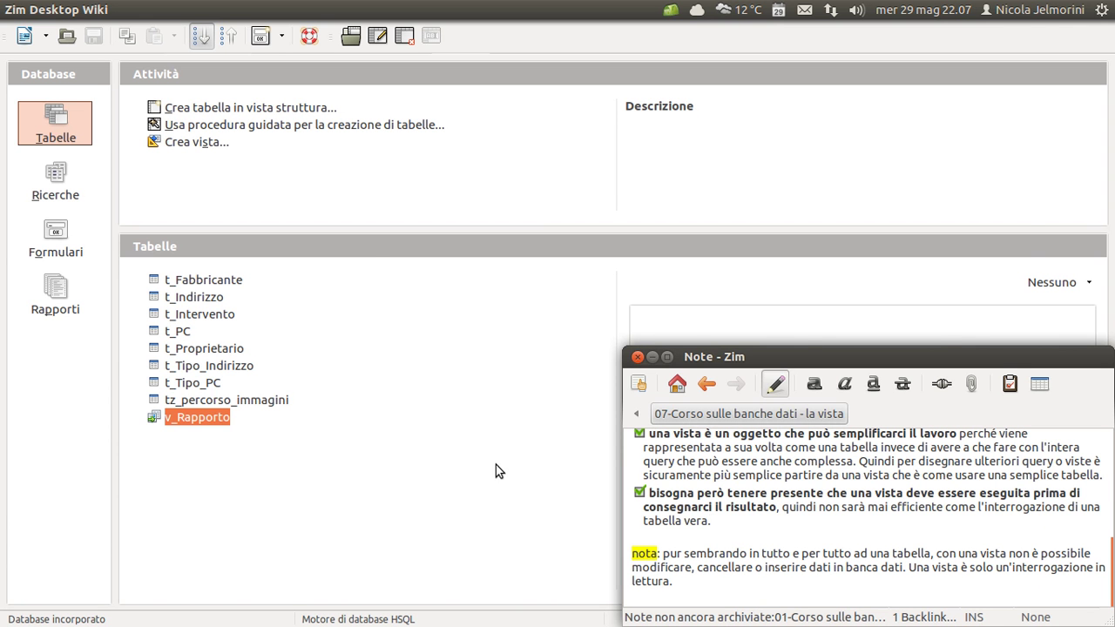
Switch to the Terminal window running the avconv screen capture
key("alt+Tab")
key("alt+Tab")
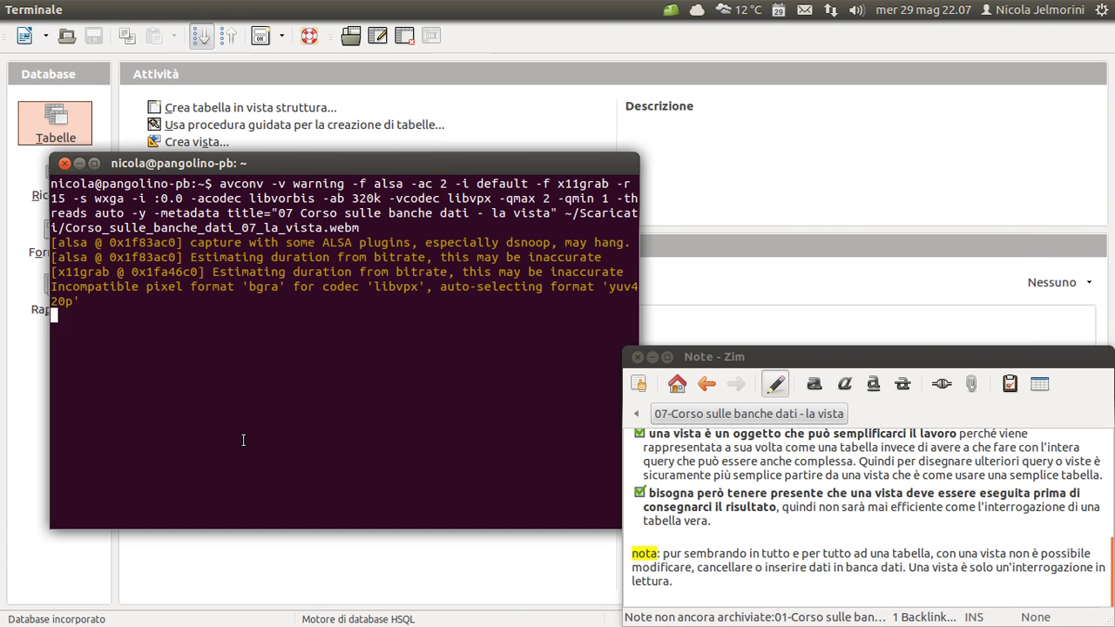